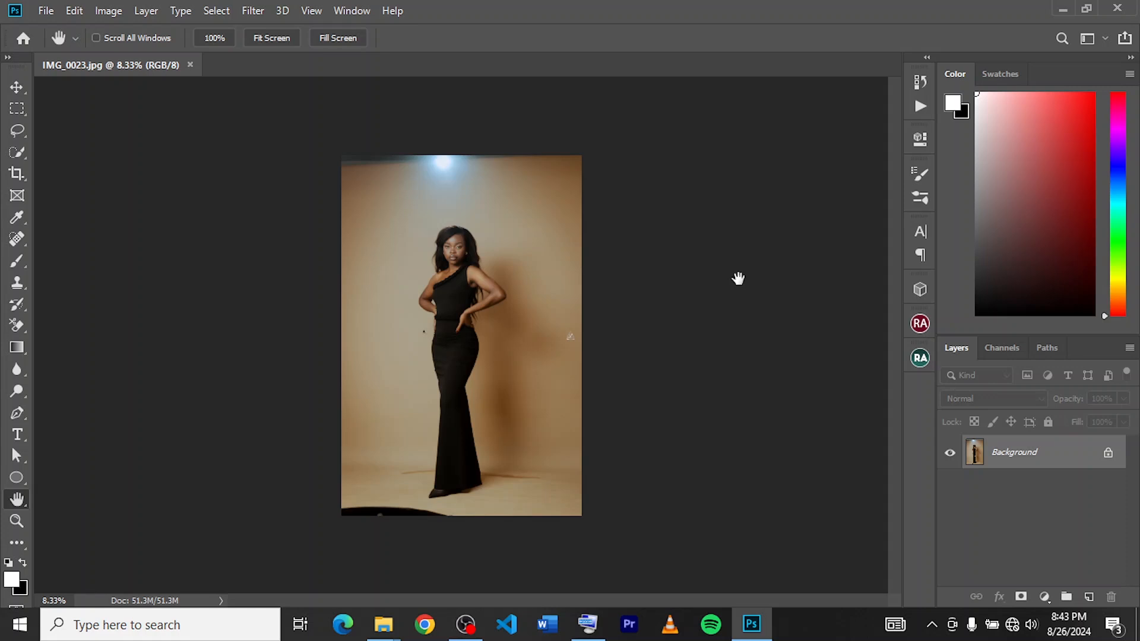
- Examine the full-length portrait for backdrop flaws, from the light and upper edge down to the floor and lower edge
scroll(738, 279, up, 3)
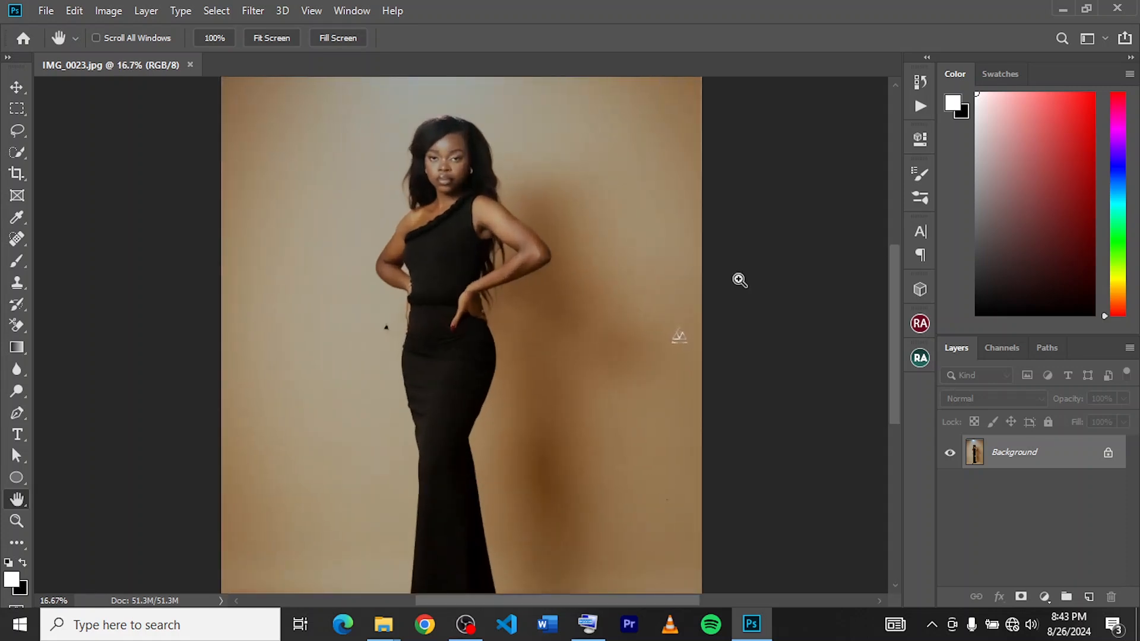
scroll(588, 318, up, 5)
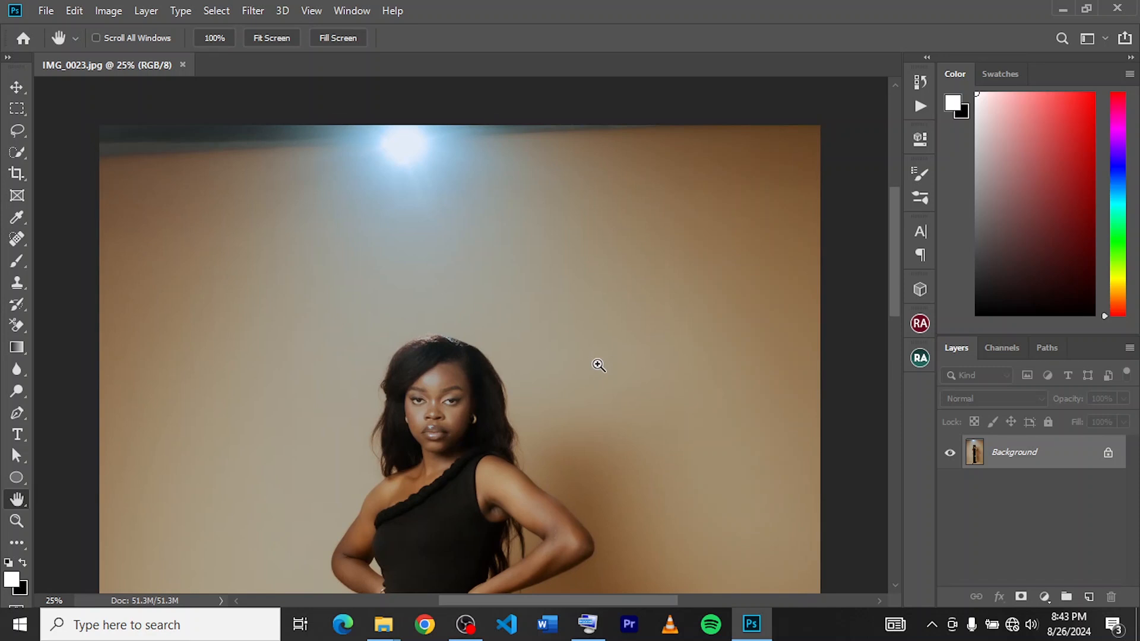
scroll(597, 365, down, 1)
scroll(597, 364, down, 2)
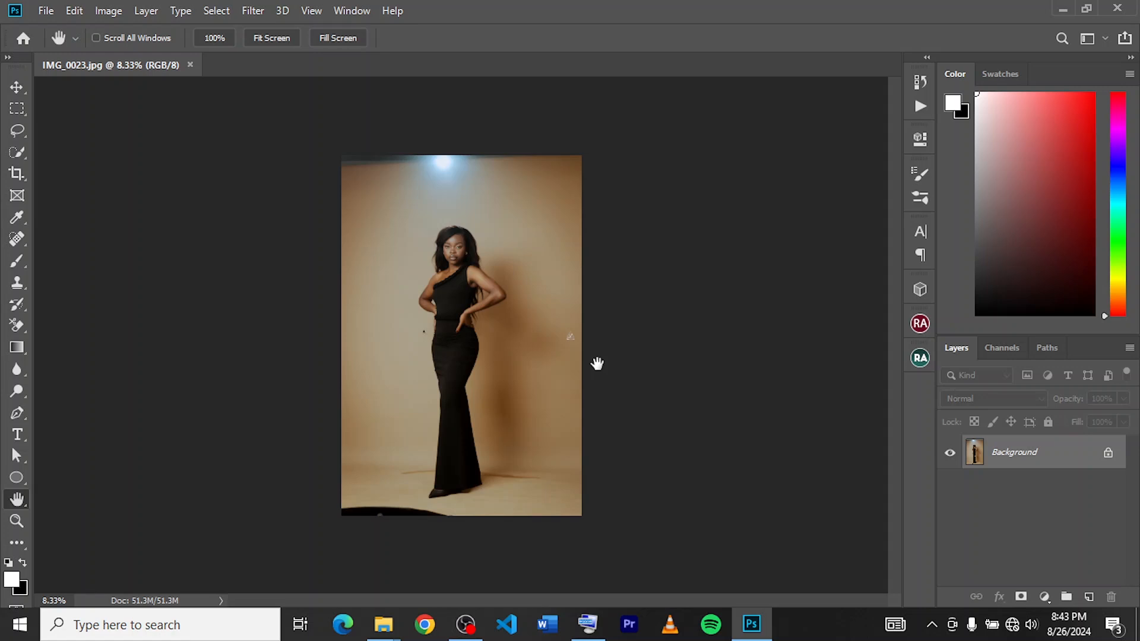
scroll(598, 364, up, 1)
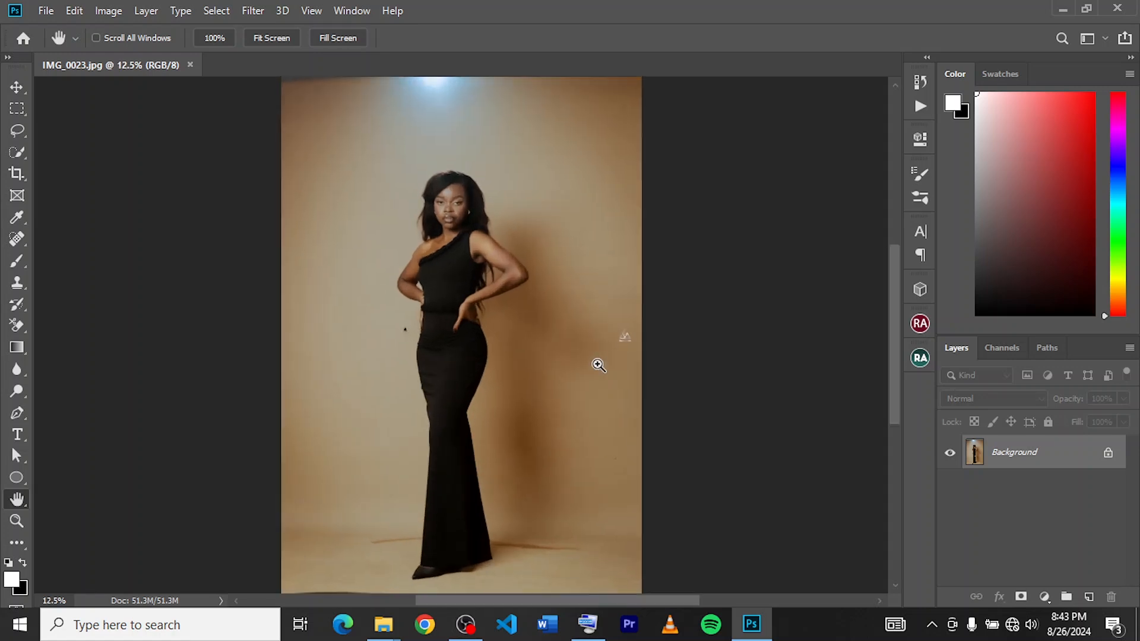
drag(501, 440, 545, 361)
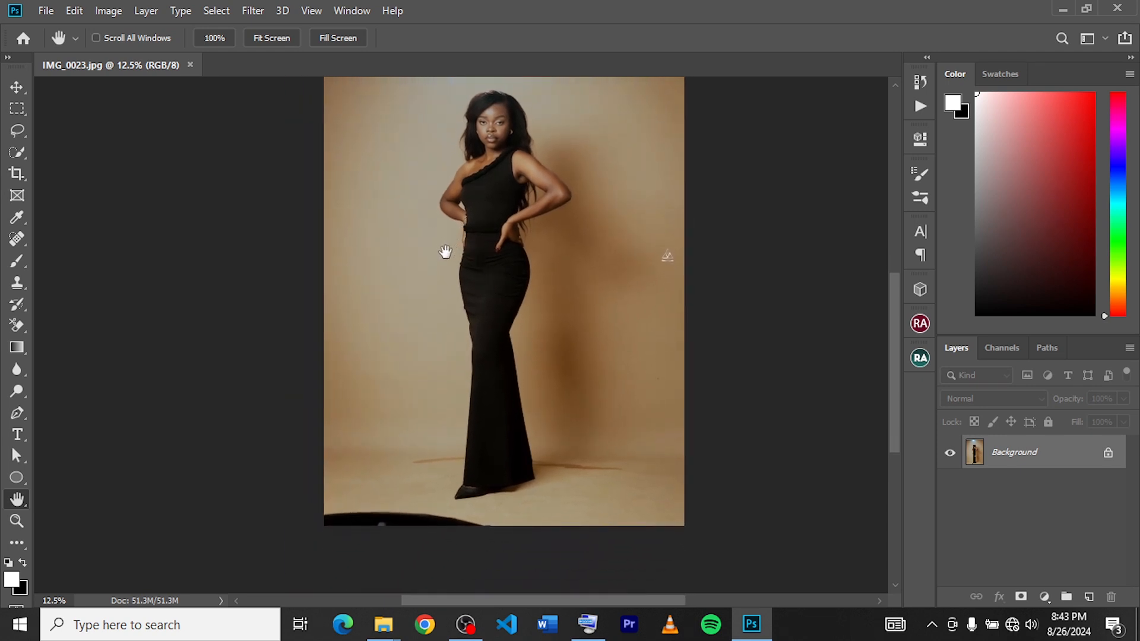
ctrl+click(451, 246)
ctrl+click(451, 246)
ctrl+click(451, 246)
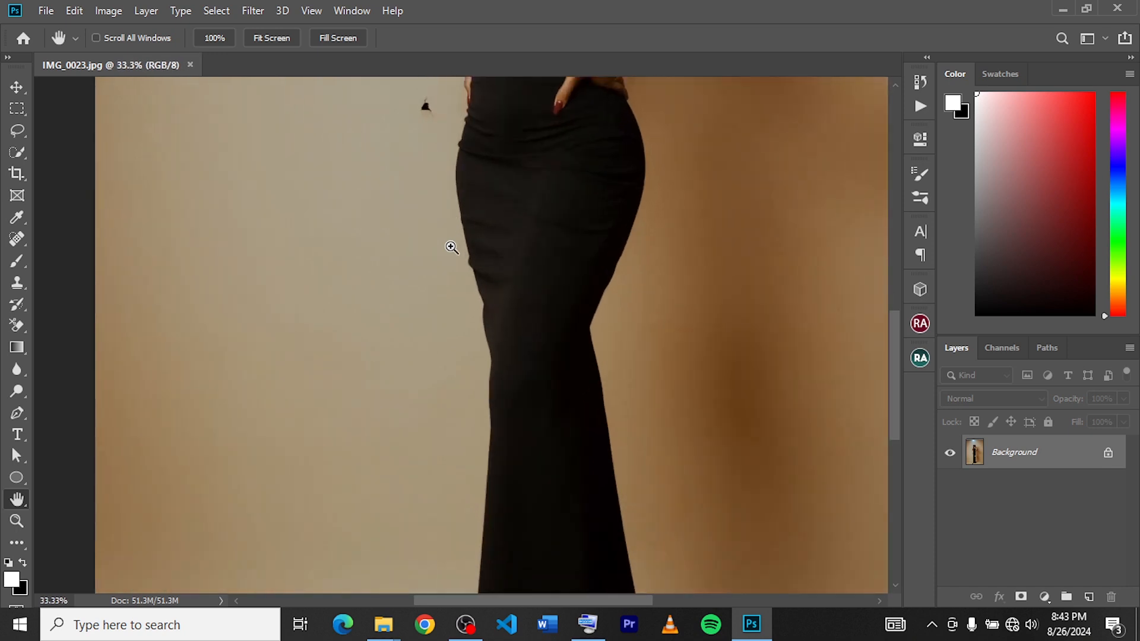
ctrl+click(451, 246)
drag(427, 176, 453, 400)
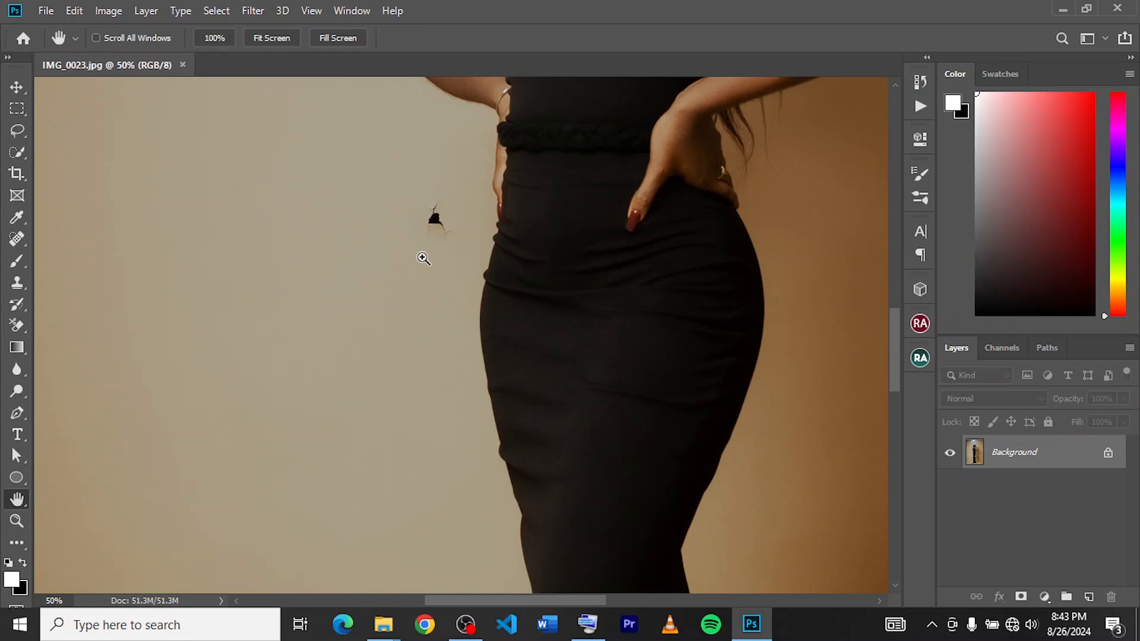
scroll(423, 259, down, 2)
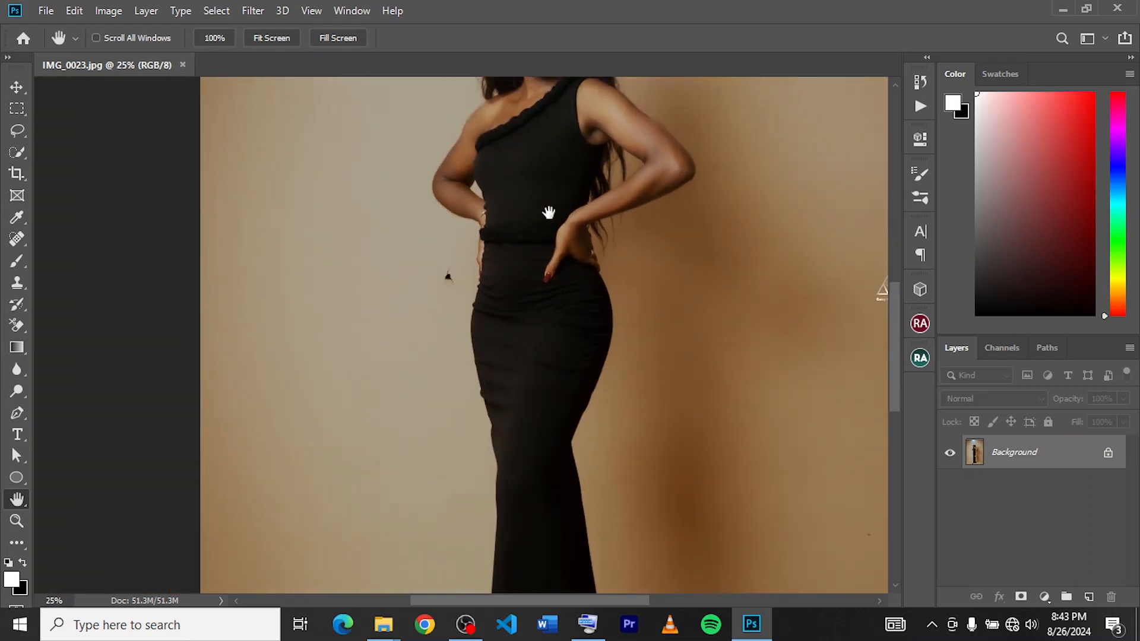
drag(550, 211, 545, 155)
scroll(529, 368, down, 3)
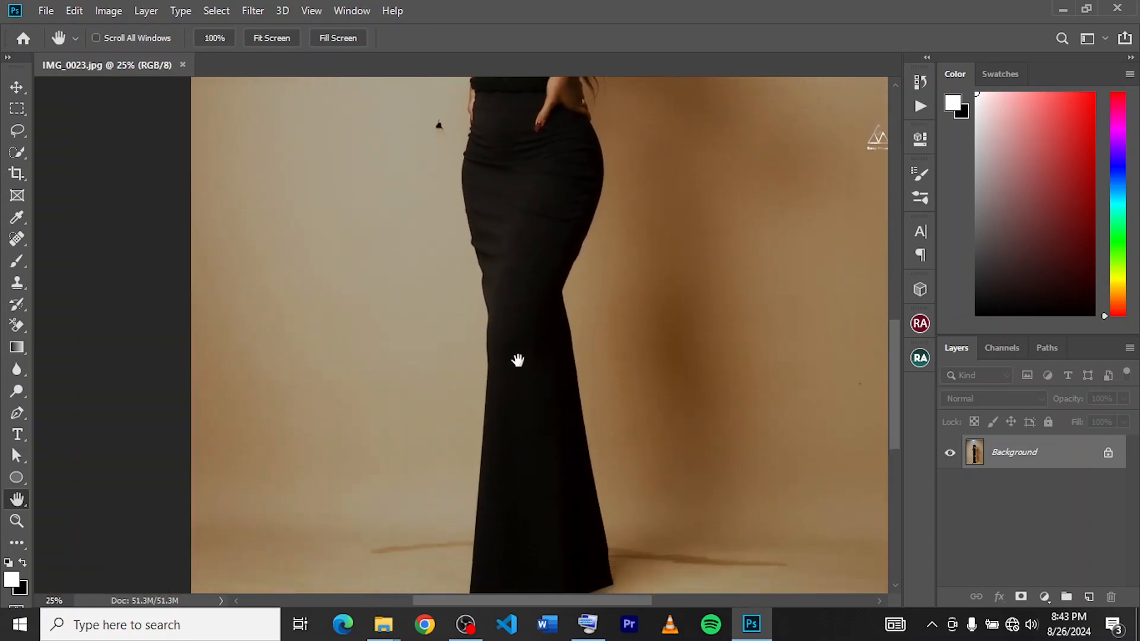
drag(519, 358, 486, 200)
scroll(486, 199, down, 2)
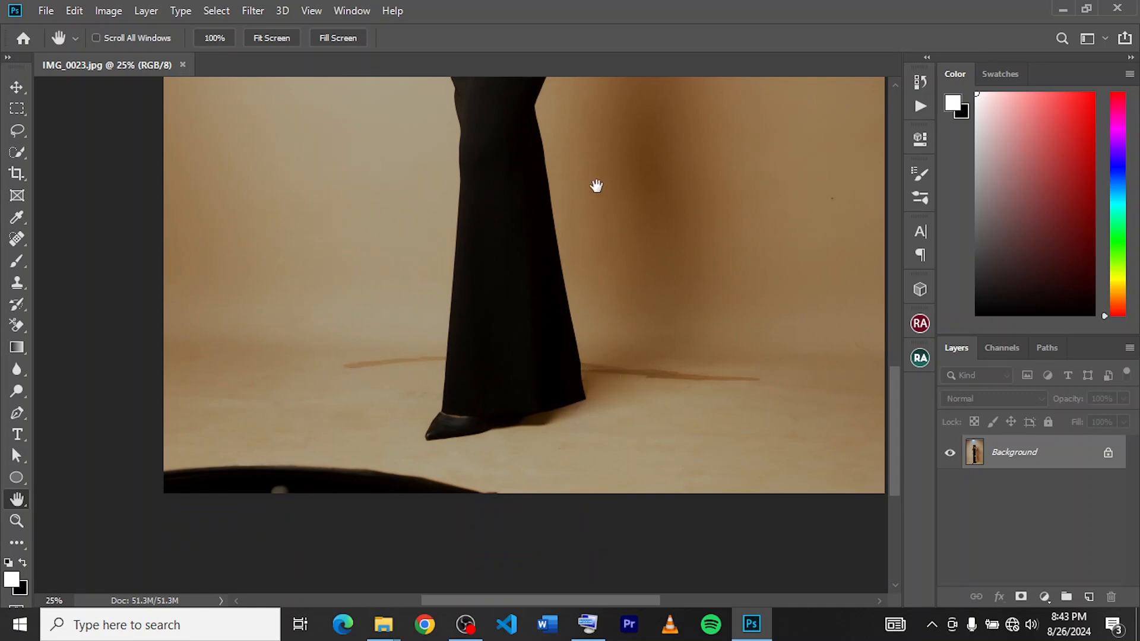
drag(595, 183, 567, 321)
drag(588, 110, 641, 433)
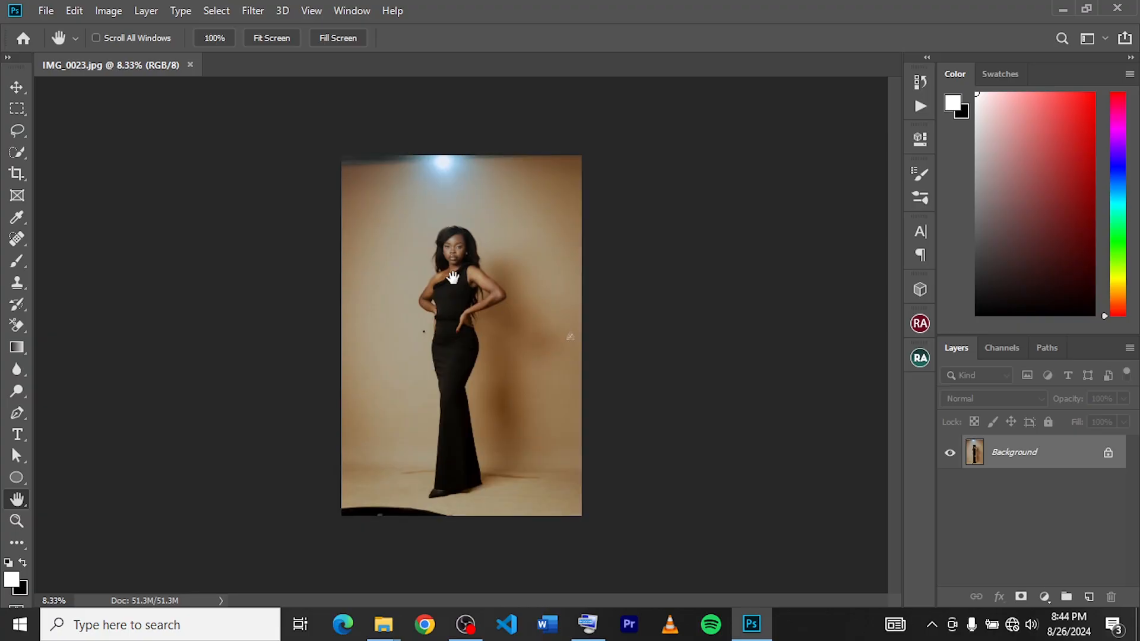
- Duplicate the Background layer and remove the small black mark beside the woman's hip with the Spot Healing Brush at size 125
key(ctrl+j)
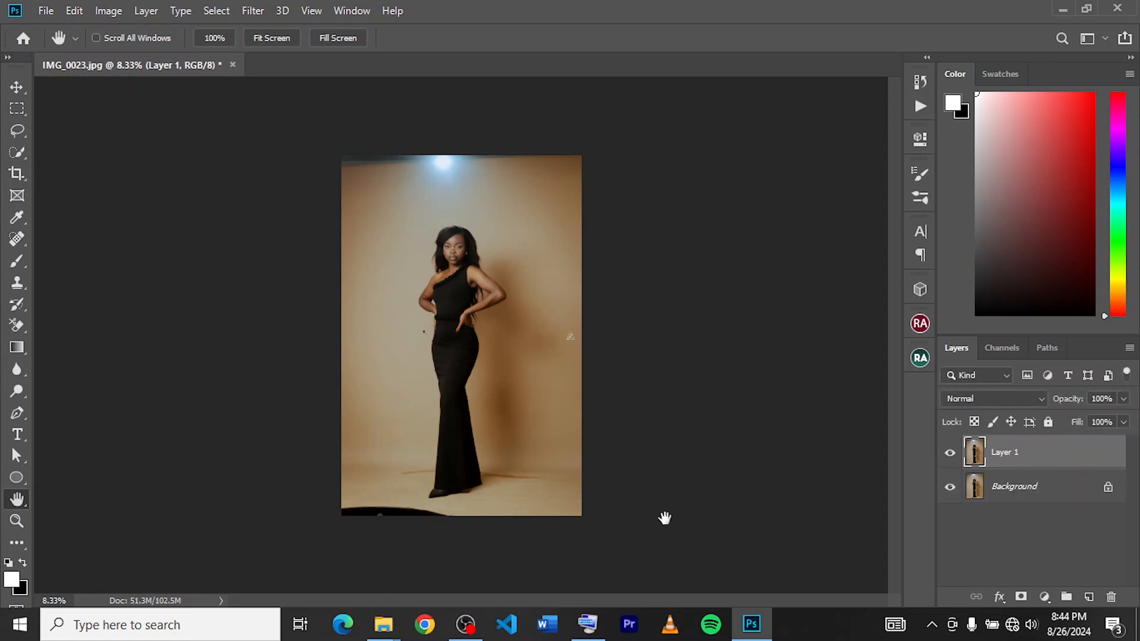
ctrl+click(524, 505)
ctrl+click(523, 506)
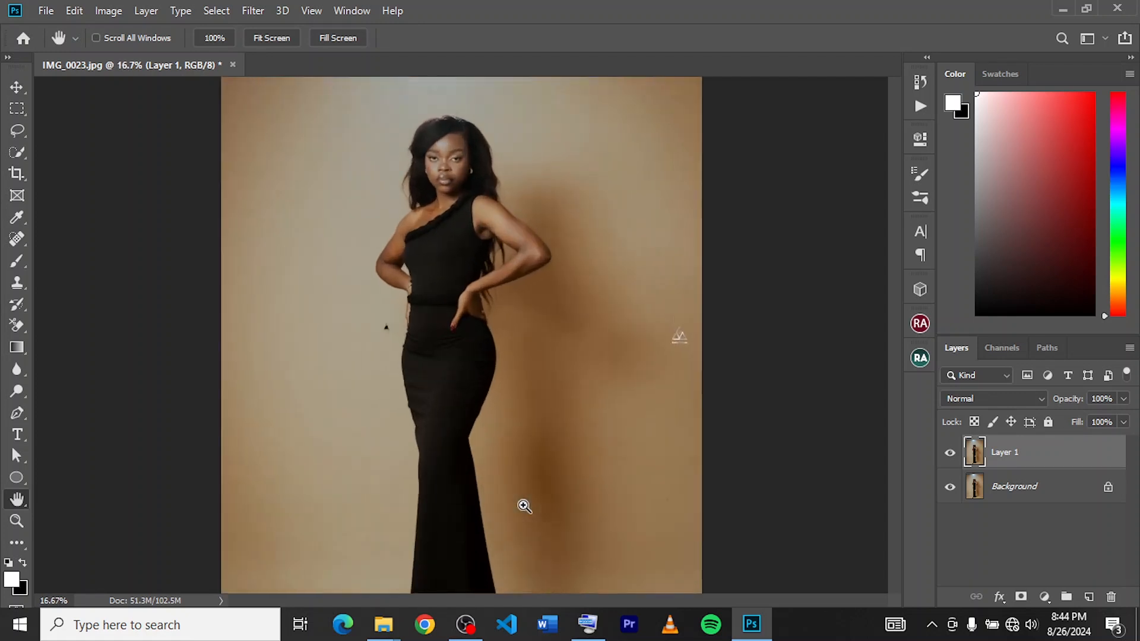
ctrl+click(523, 506)
drag(368, 399, 402, 399)
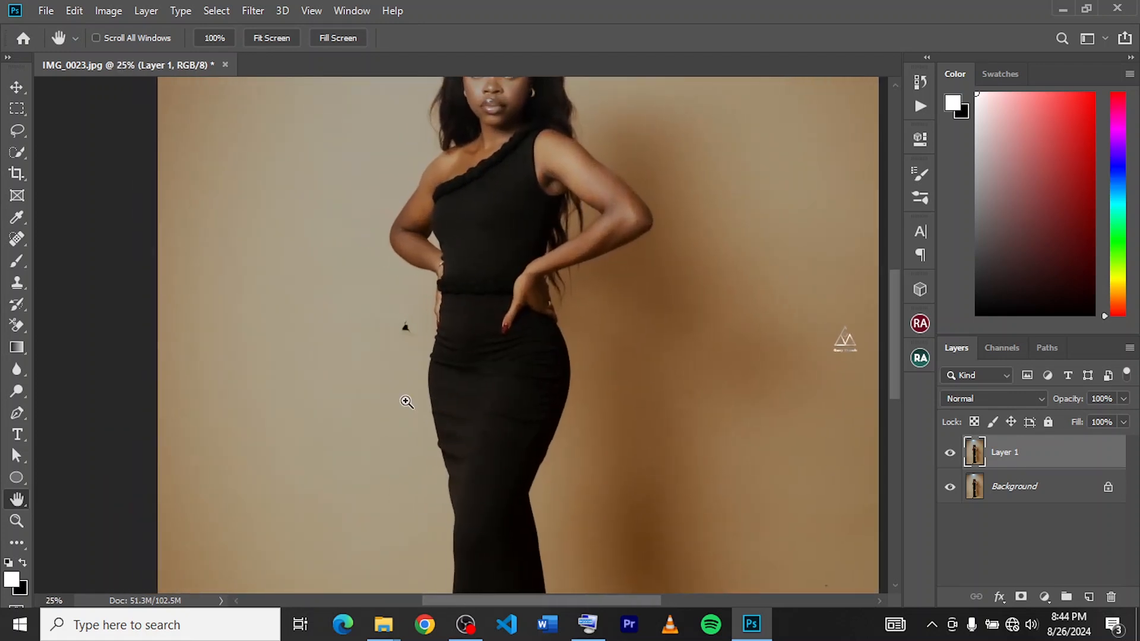
ctrl+click(403, 400)
key(j)
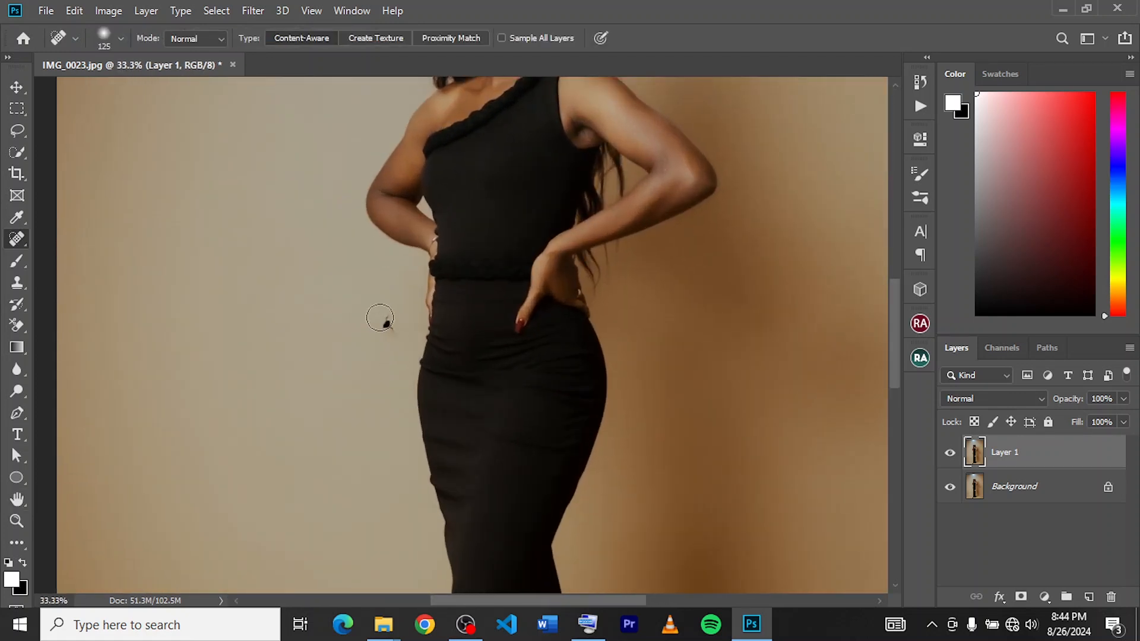
drag(387, 326, 389, 319)
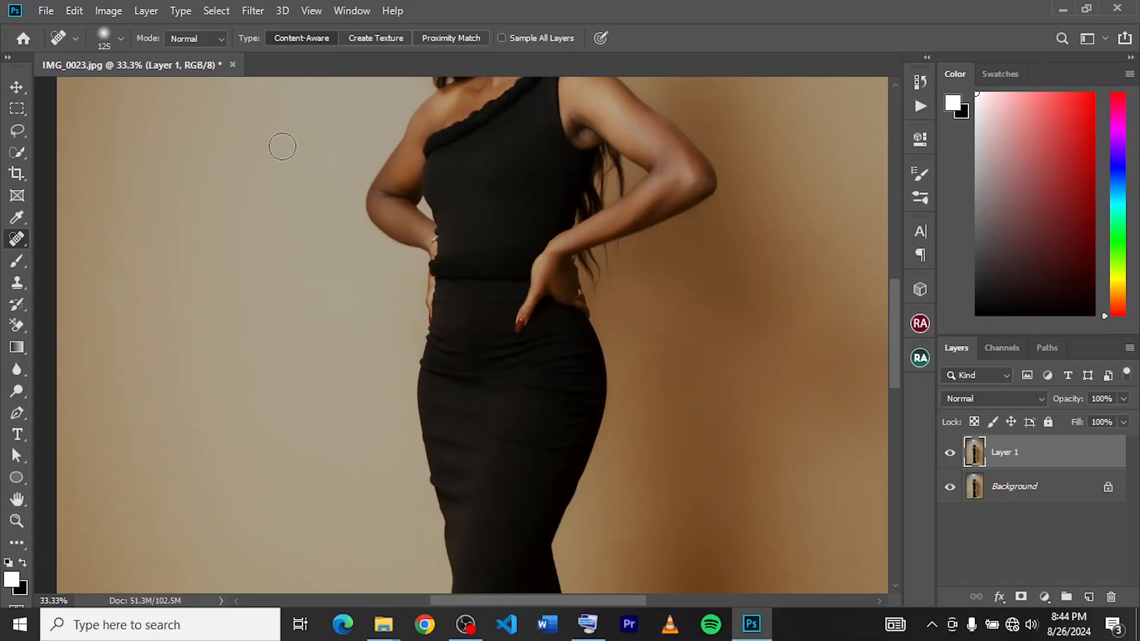
- Remove the bright studio light and dark strip along the photo's upper edge using the Spot Healing Brush at size 900
key(h)
drag(724, 225, 725, 471)
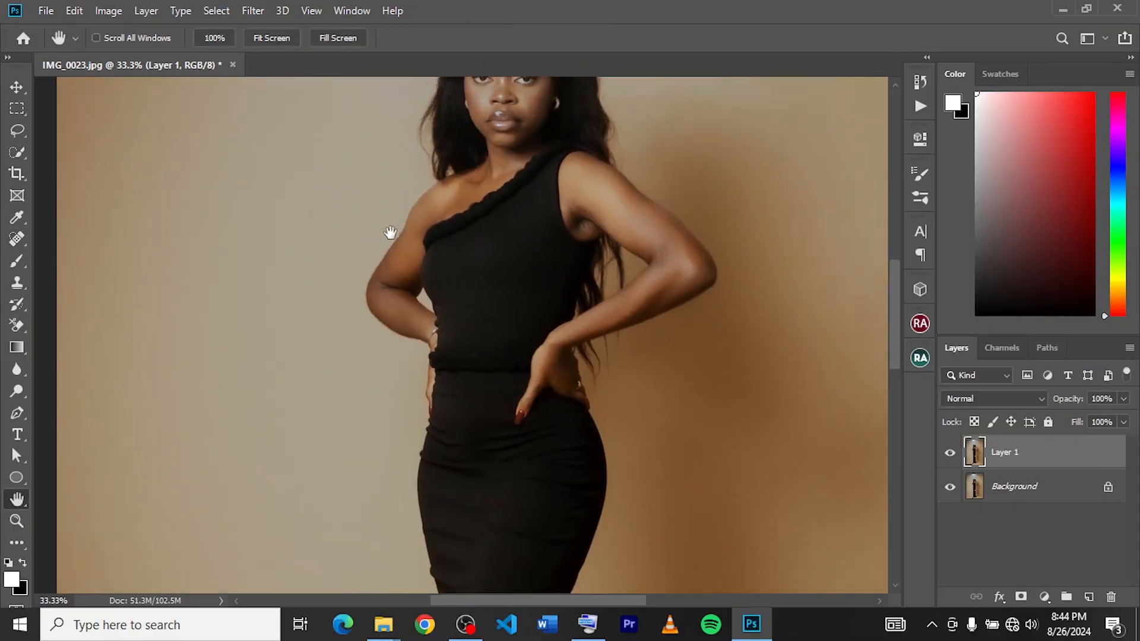
scroll(389, 232, up, 10)
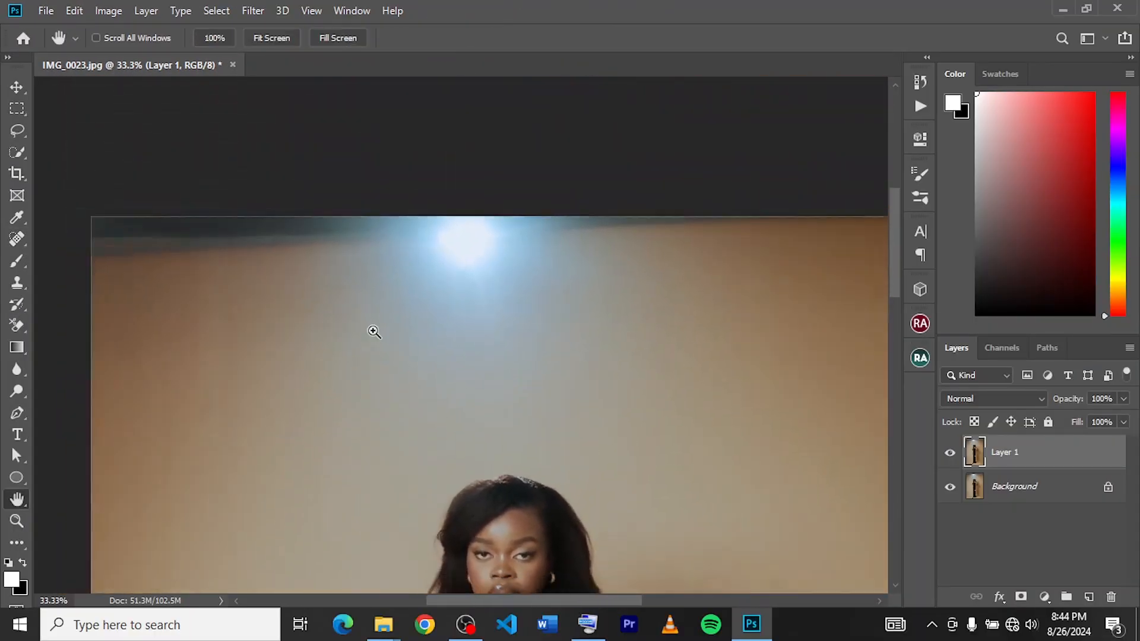
scroll(374, 332, down, 1)
key(j)
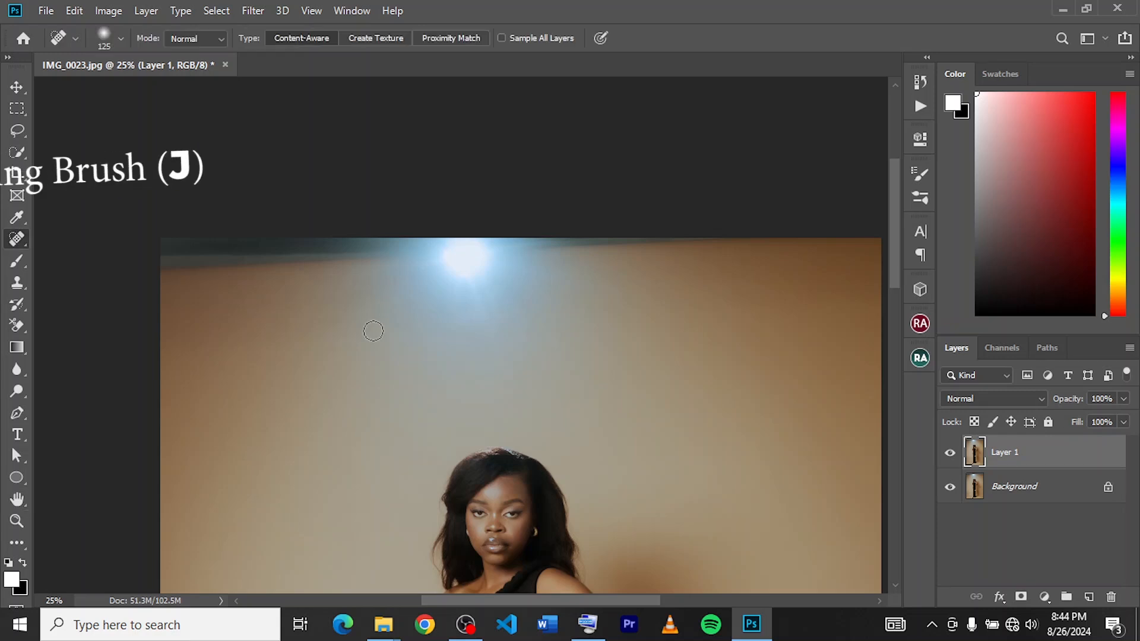
key(bracketright)
key(bracketright)
key(bracketright)
key(bracketright)
key(bracketright)
key(bracketright)
key(bracketright)
key(bracketright)
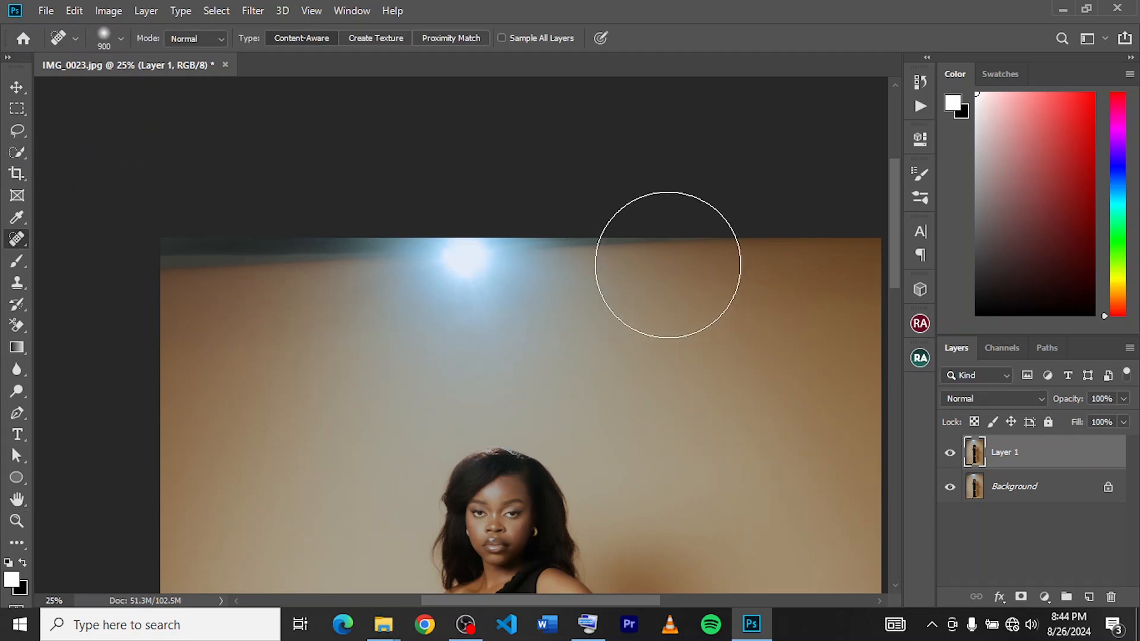
drag(667, 260, 149, 265)
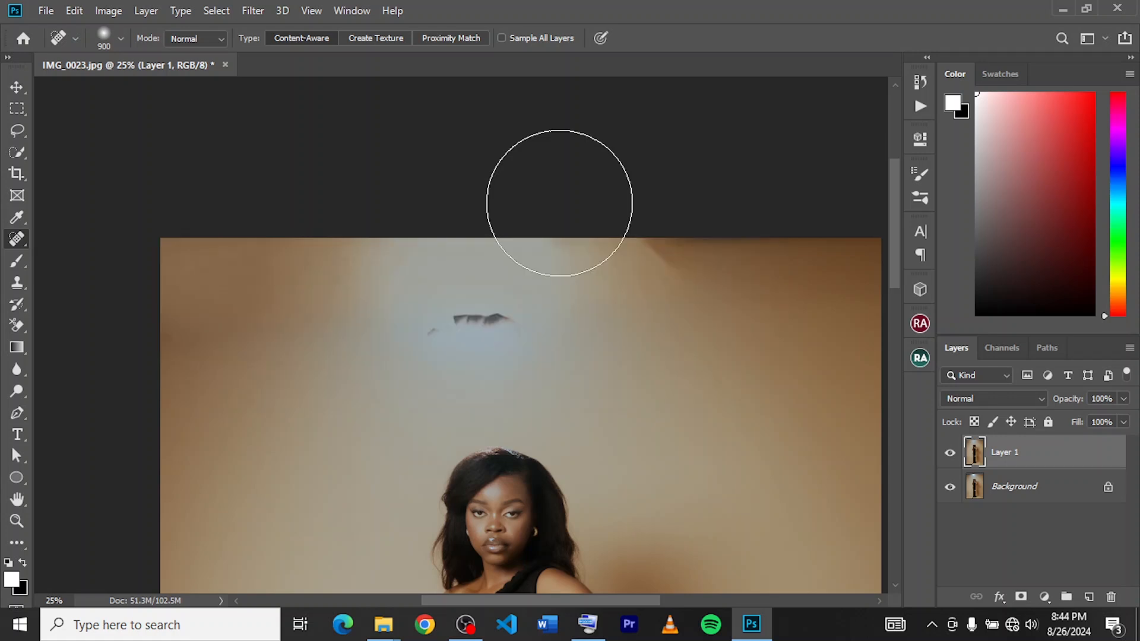
- Heal the leftover dark smudge above the woman's head with the Spot Healing Brush reduced to size 600
key(bracketleft)
key(bracketleft)
key(bracketleft)
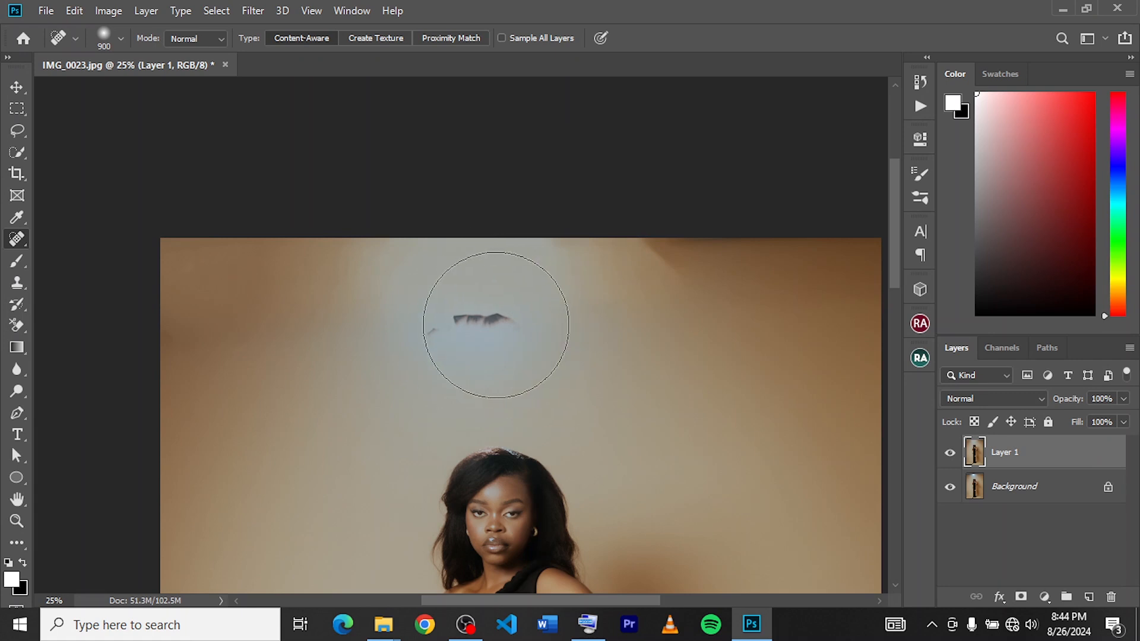
mouse_move(504, 304)
mouse_down()
mouse_move(514, 315)
mouse_move(433, 319)
mouse_move(451, 321)
mouse_up()
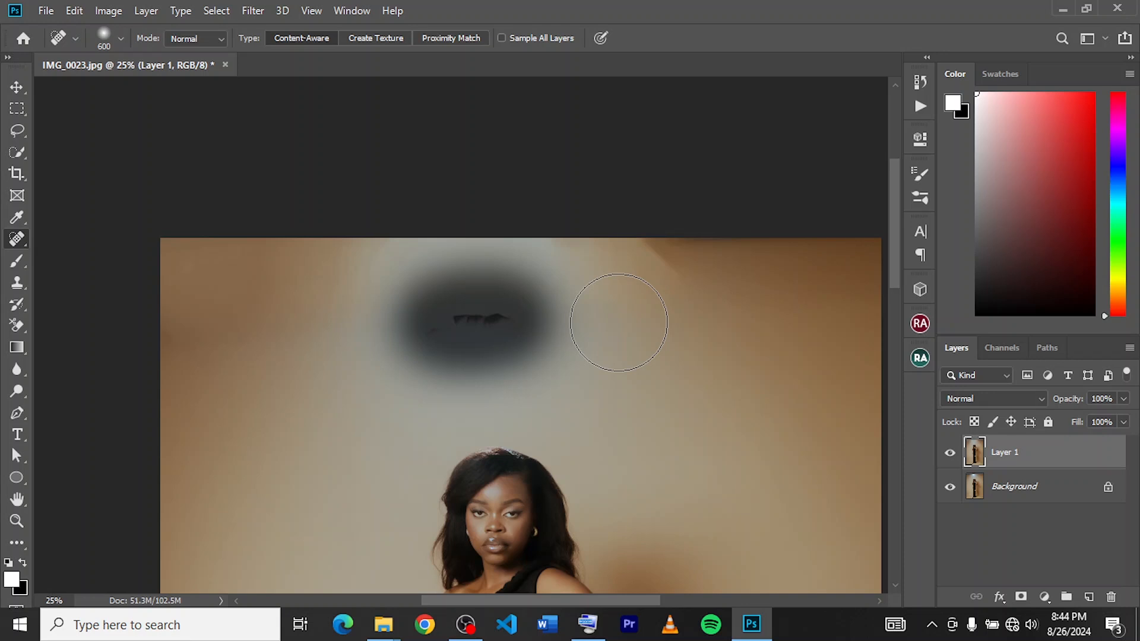
- Remove the black curved object and its residual shadow from the photo's lower-left edge with the Spot Healing Brush
key(h)
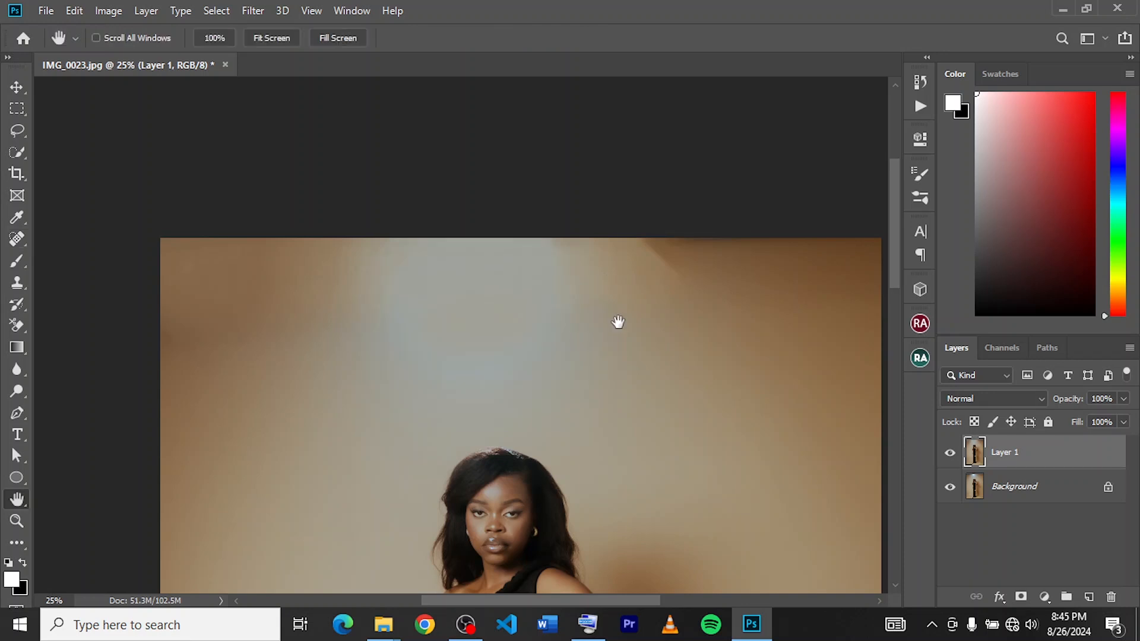
drag(664, 386, 618, 216)
drag(646, 438, 646, 239)
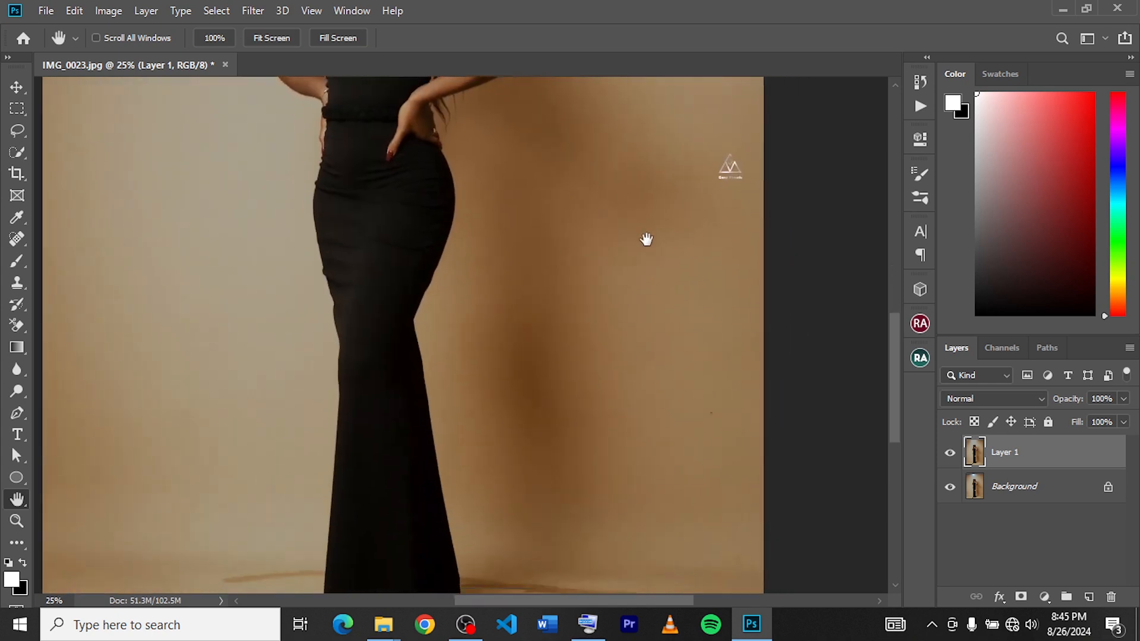
drag(506, 455, 676, 288)
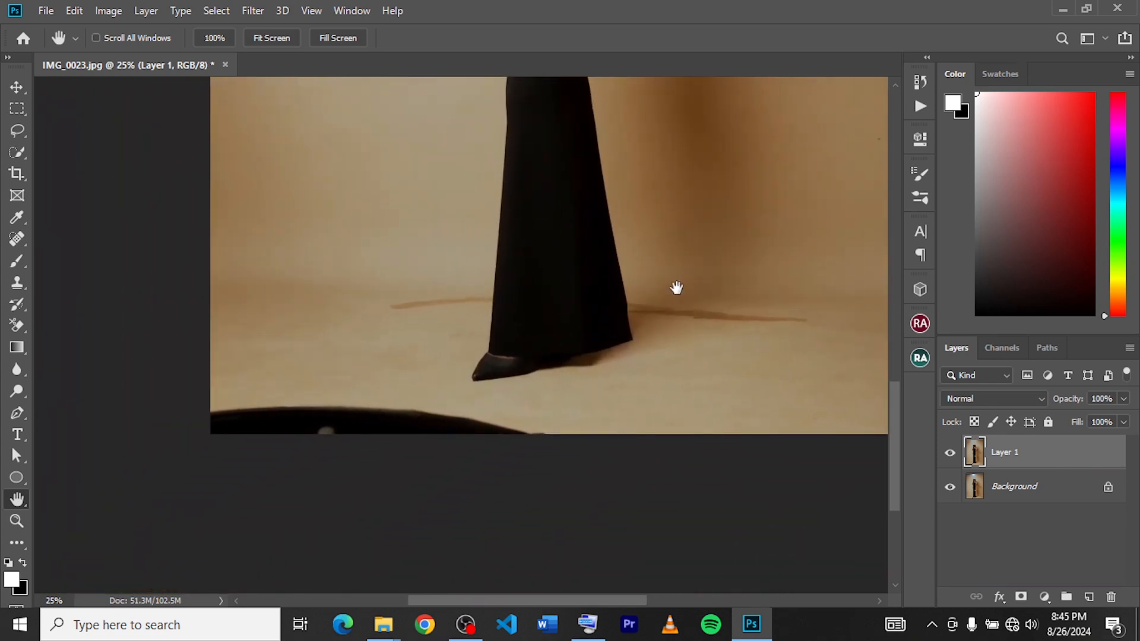
key(j)
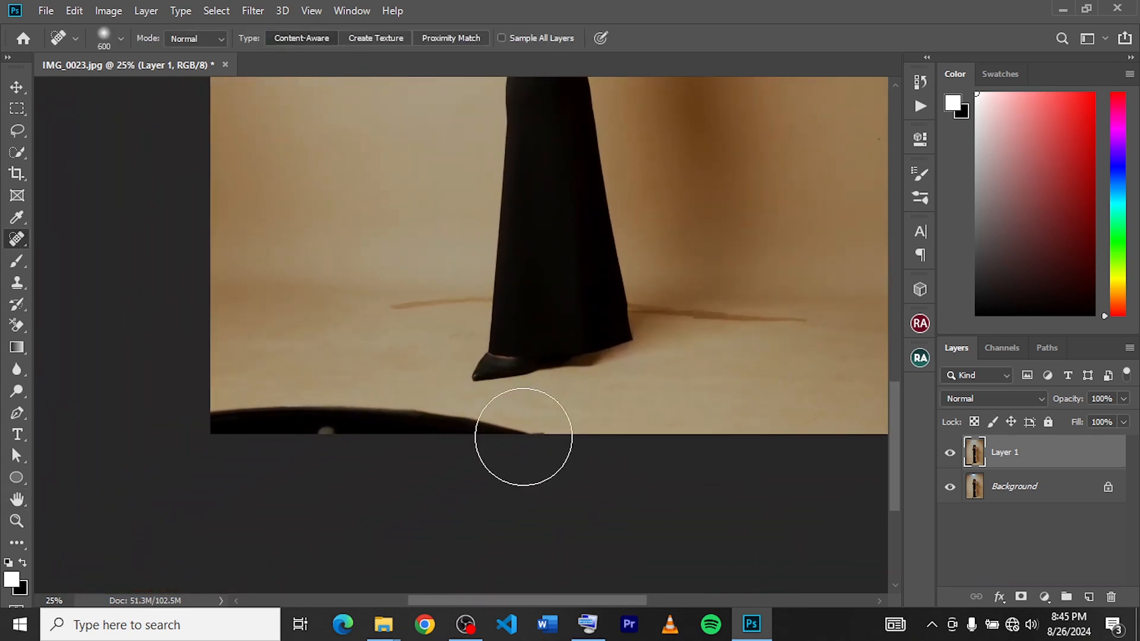
mouse_move(520, 437)
mouse_down()
mouse_move(359, 423)
mouse_move(241, 431)
mouse_move(199, 441)
mouse_up()
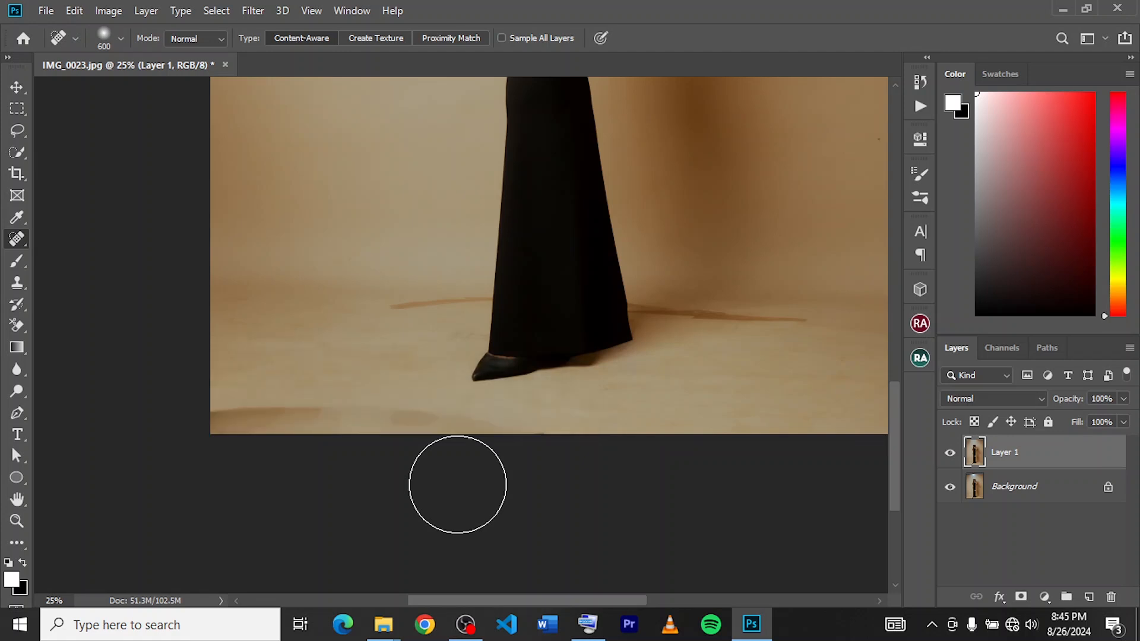
drag(304, 399, 202, 412)
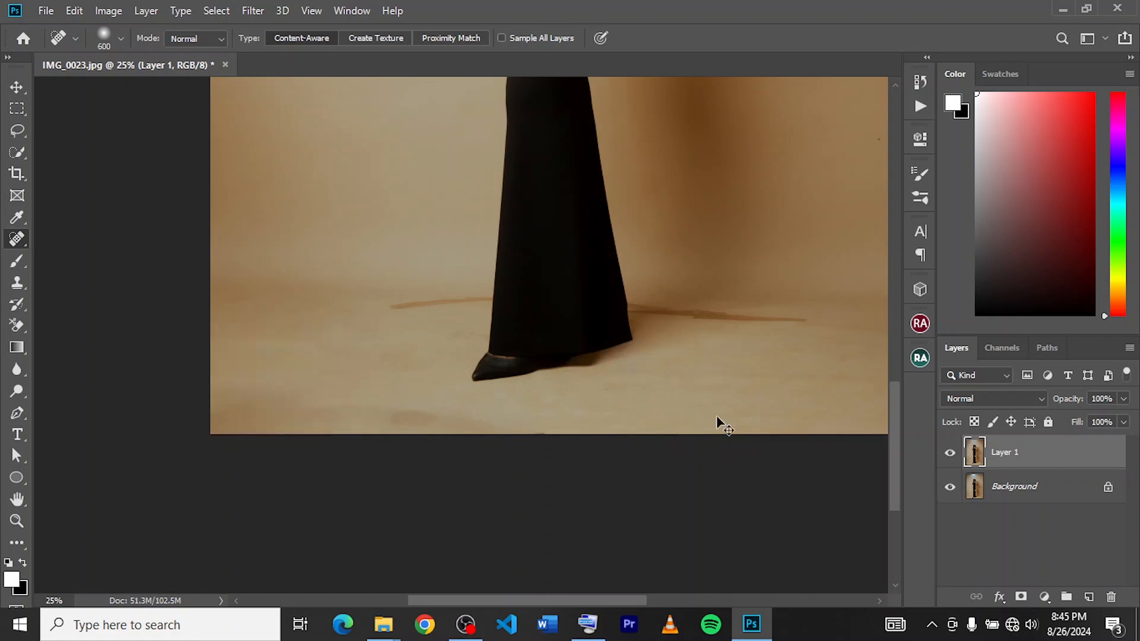
- Heal the brown line on the floor to the left of the dress with the Spot Healing Brush at size 60
key(ctrl+plus)
key(h)
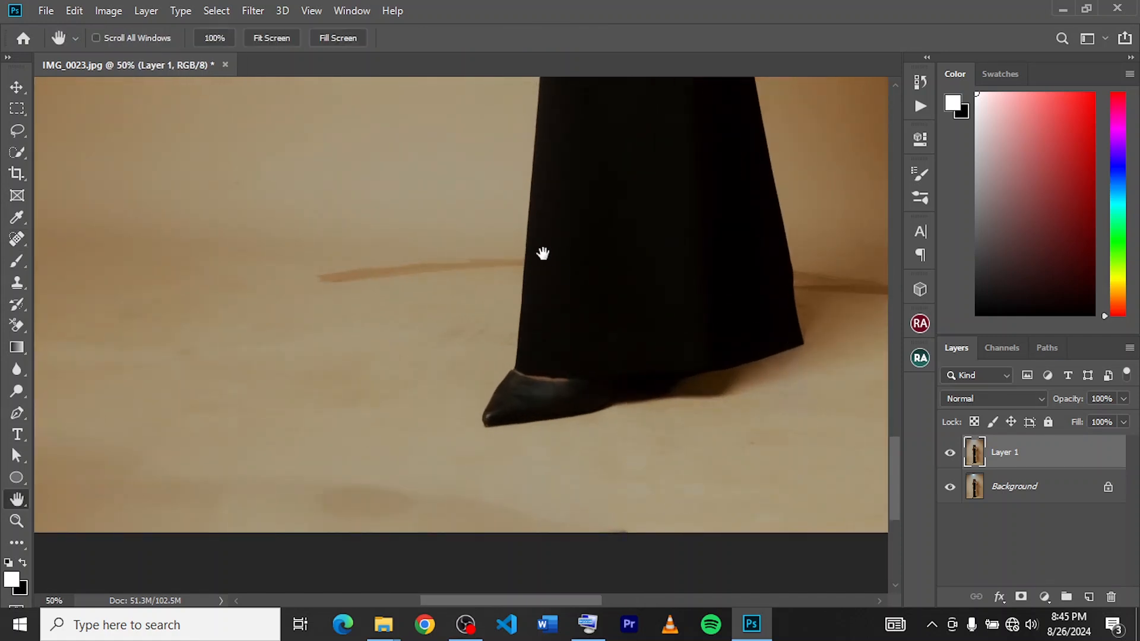
click(575, 285)
click(577, 287)
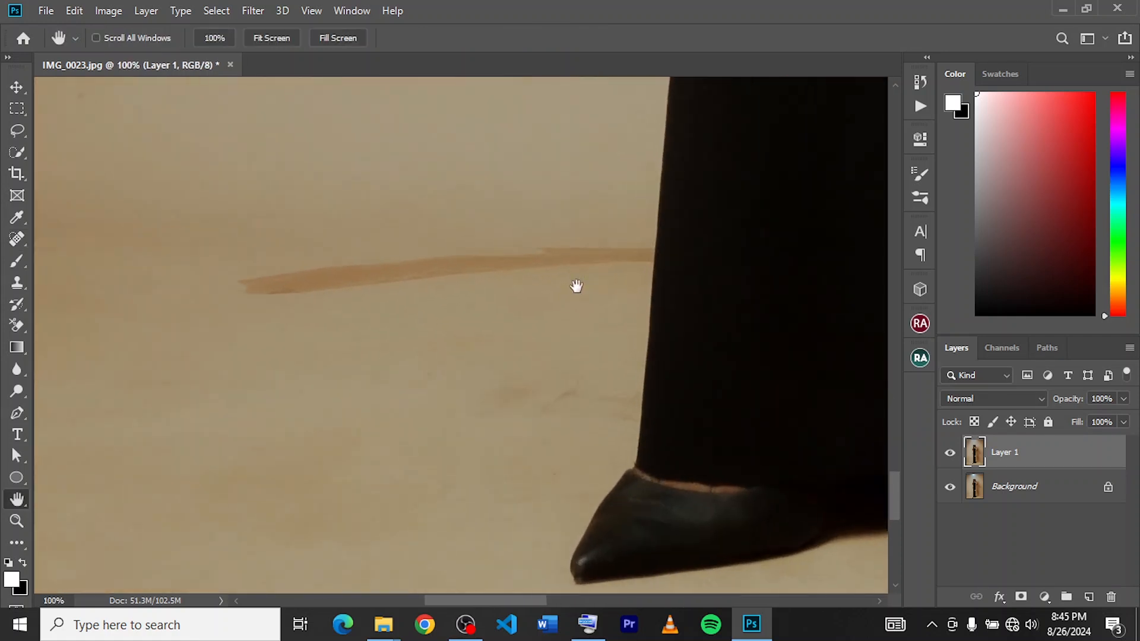
key(j)
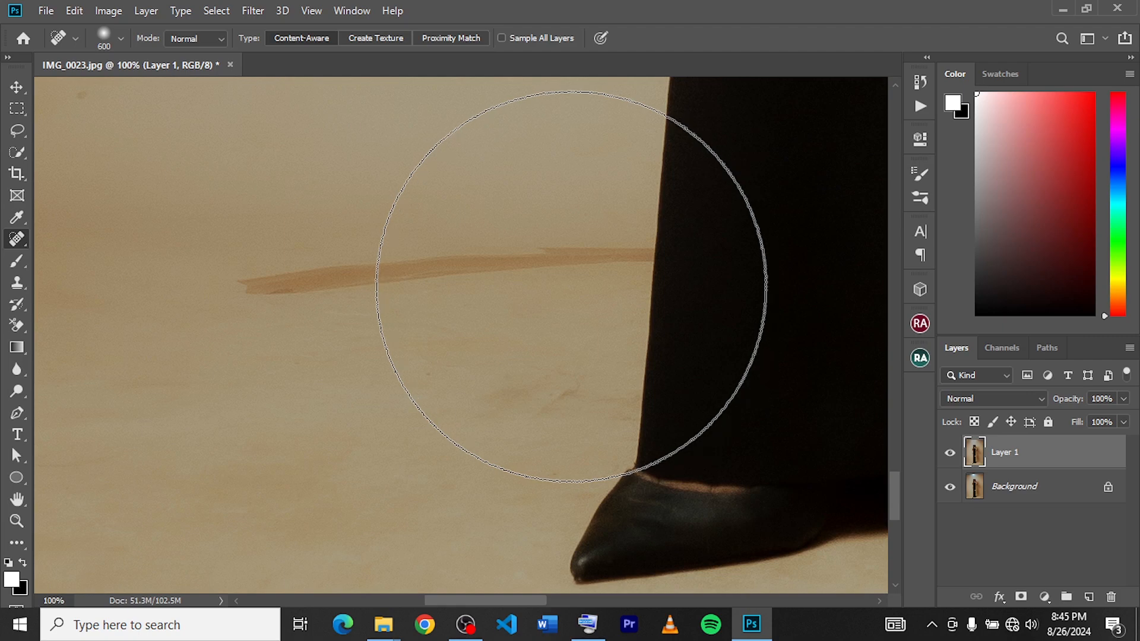
key(bracketleft)
key(bracketleft)
key(bracketleft)
key(bracketleft)
key(bracketleft)
key(bracketleft)
key(bracketleft)
key(bracketleft)
key(bracketleft)
key(bracketleft)
key(bracketleft)
key(bracketleft)
key(bracketleft)
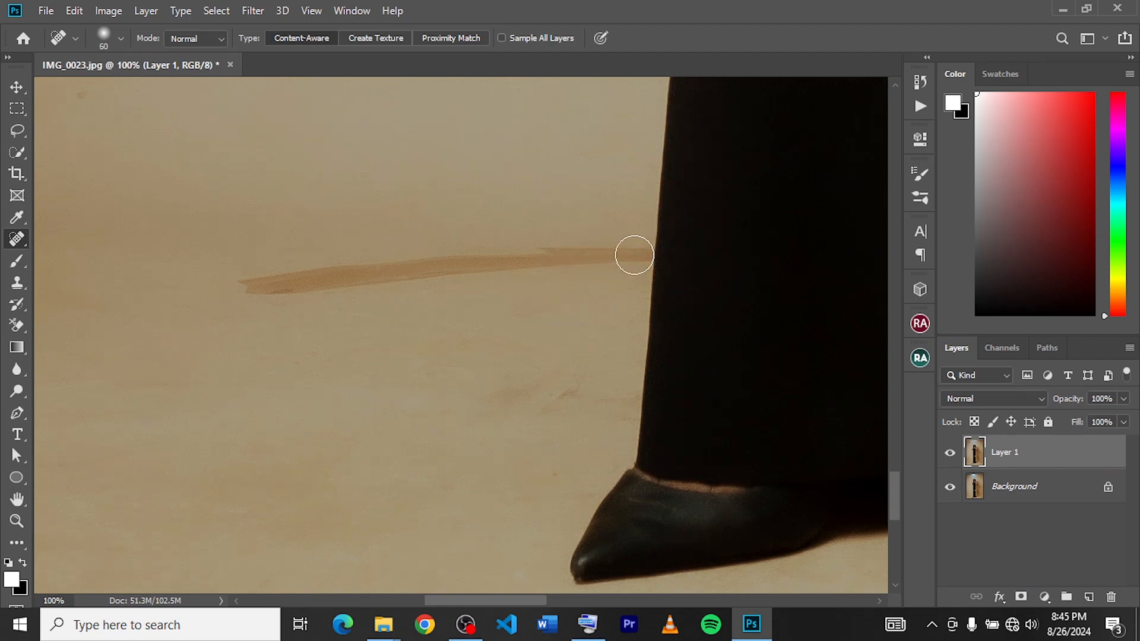
mouse_move(634, 255)
mouse_down()
mouse_move(227, 288)
mouse_move(265, 290)
mouse_up()
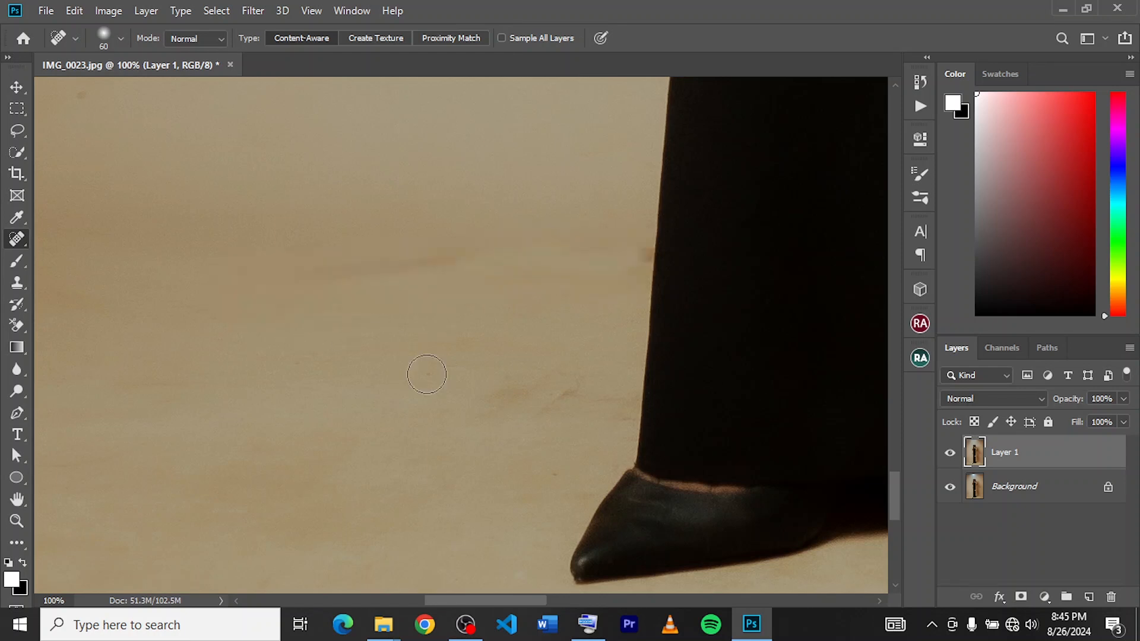
click(453, 265)
key(h)
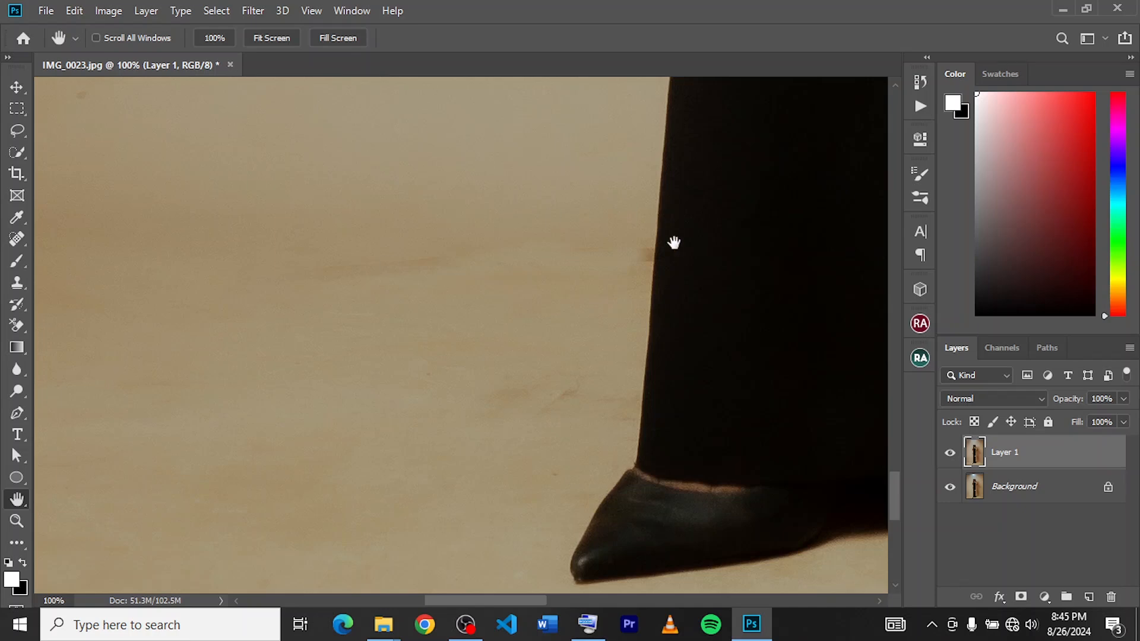
- Heal the brown floor line to the right of the dress with the Spot Healing Brush at size 100, and compare Layer 1 with the original
mouse_move(671, 241)
mouse_down()
mouse_move(407, 274)
mouse_move(379, 143)
mouse_up()
drag(497, 302, 348, 320)
key(ctrl+minus)
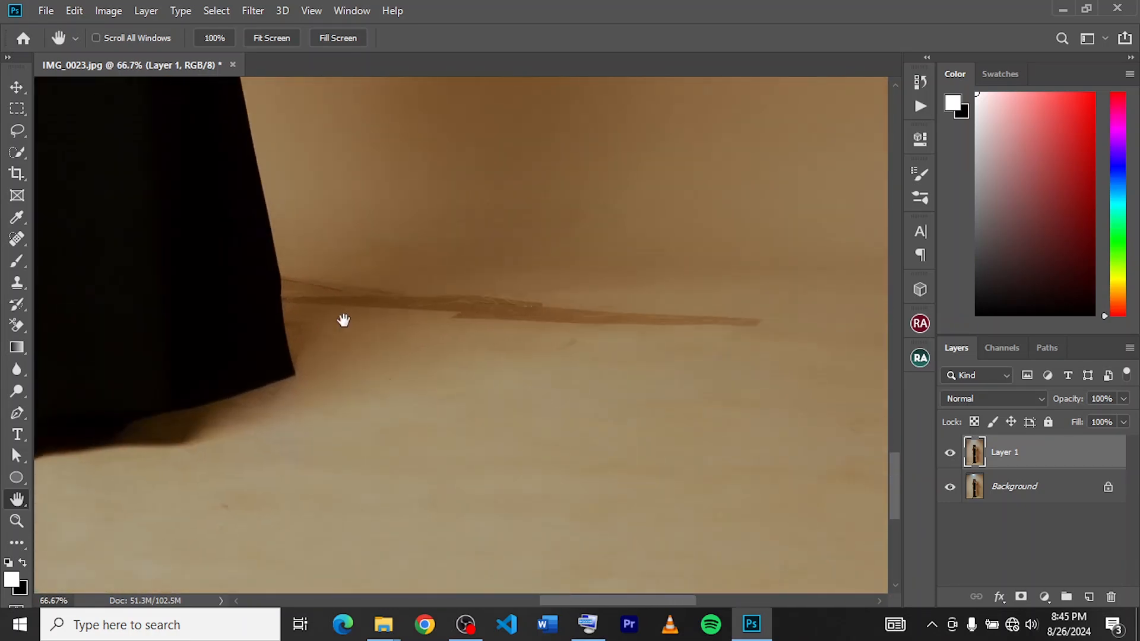
key(j)
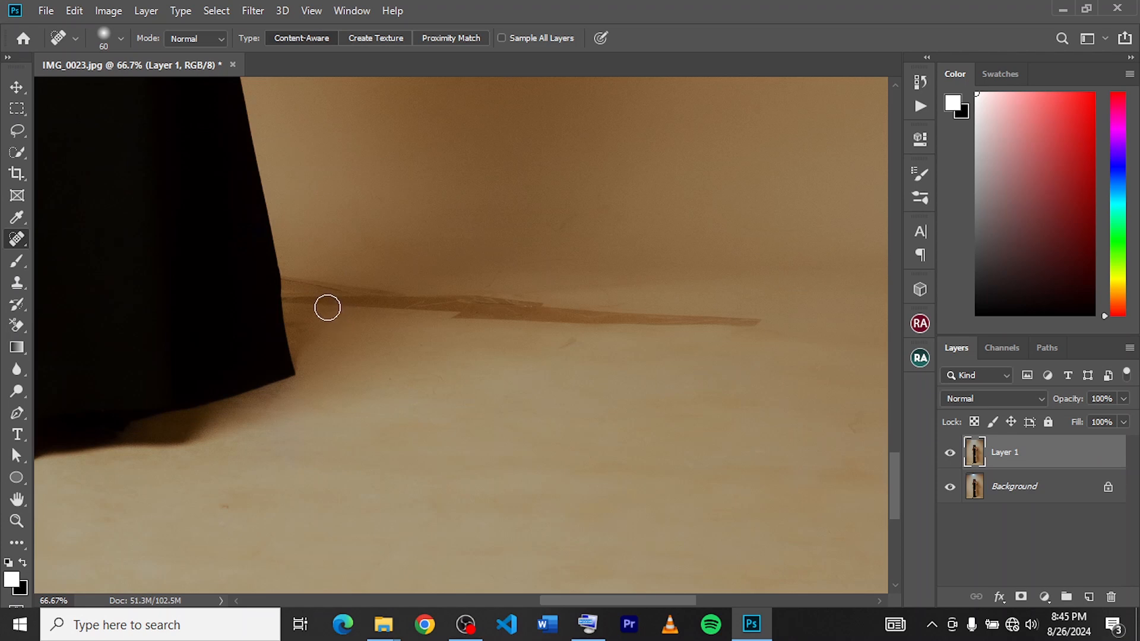
key(bracketright)
key(bracketright)
key(bracketright)
key(bracketright)
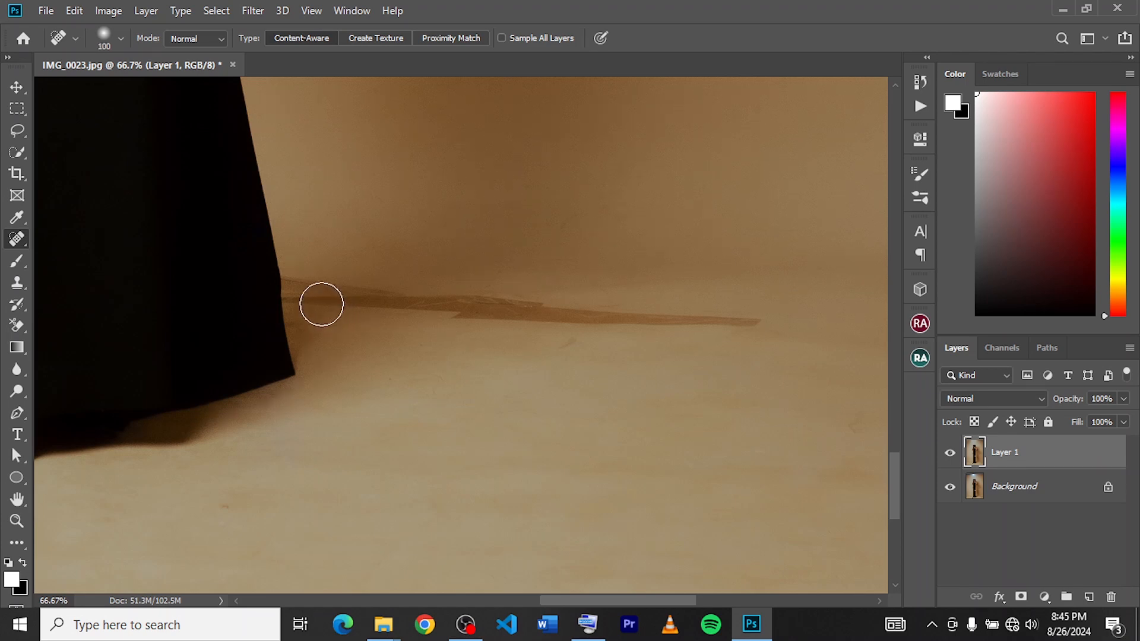
mouse_move(305, 297)
mouse_down()
mouse_move(712, 328)
mouse_move(802, 318)
mouse_up()
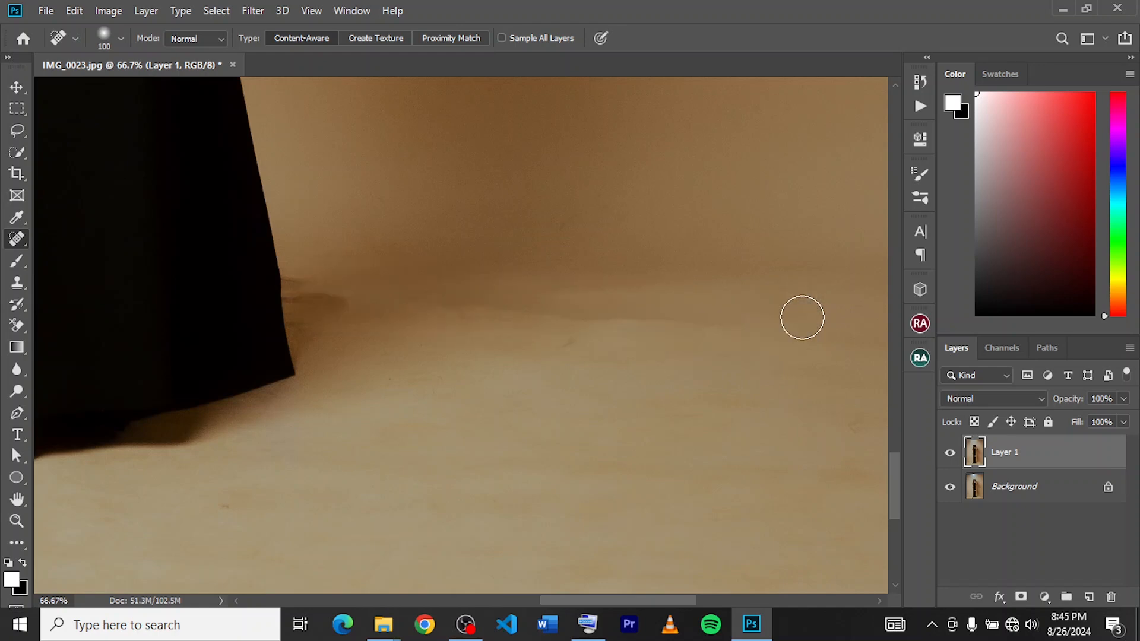
mouse_move(342, 289)
mouse_down()
mouse_move(309, 292)
mouse_move(313, 311)
mouse_up()
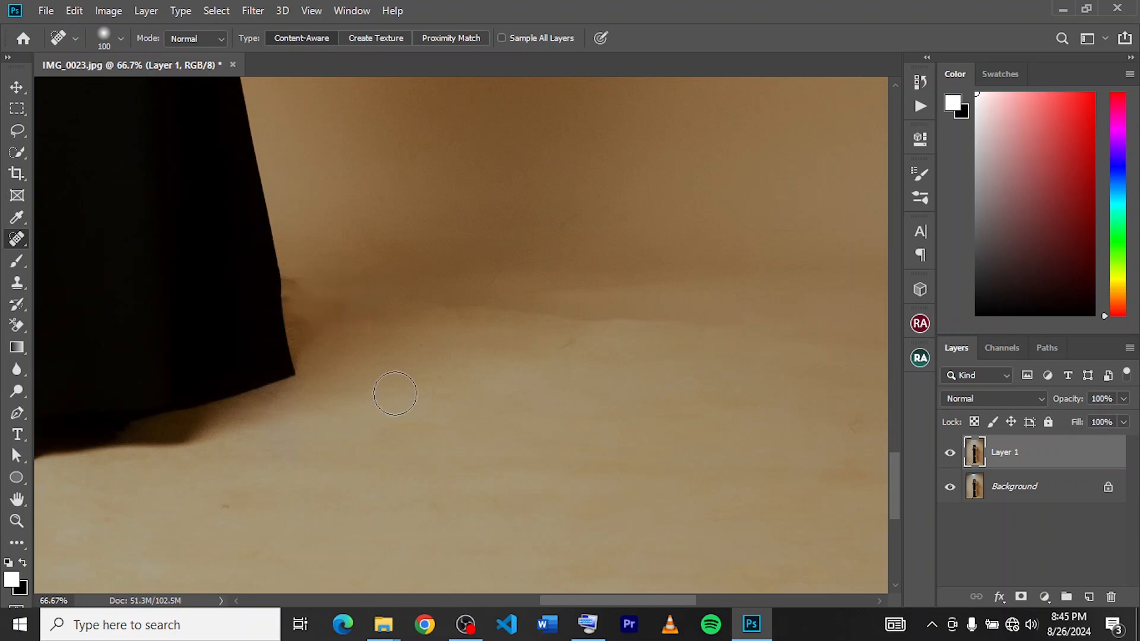
scroll(394, 394, down, 5)
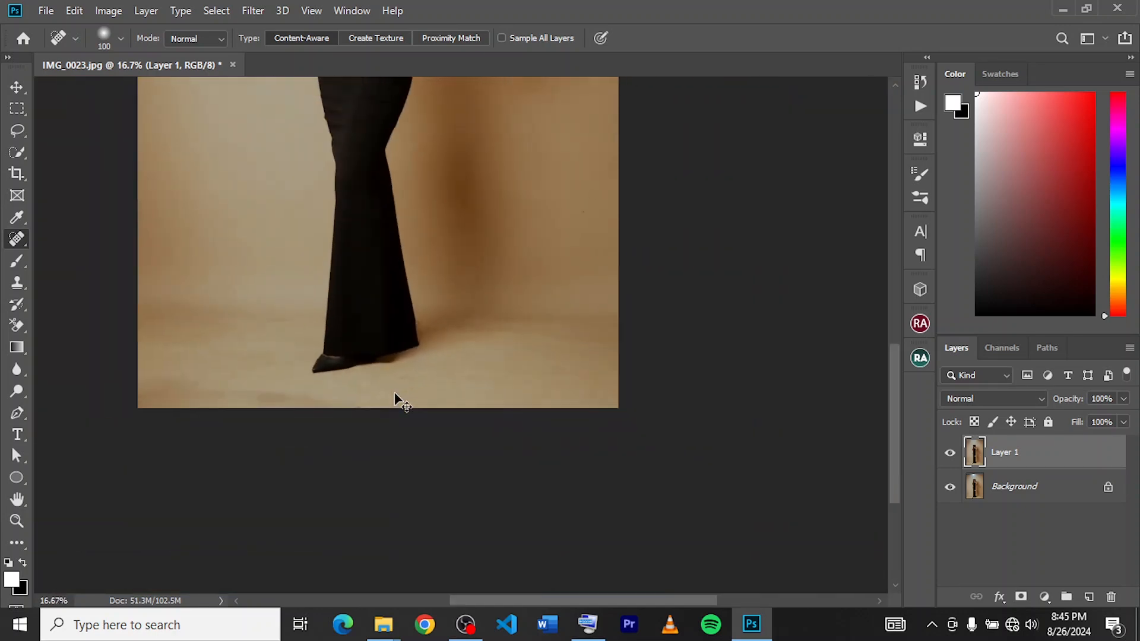
scroll(394, 394, down, 1)
key(space)
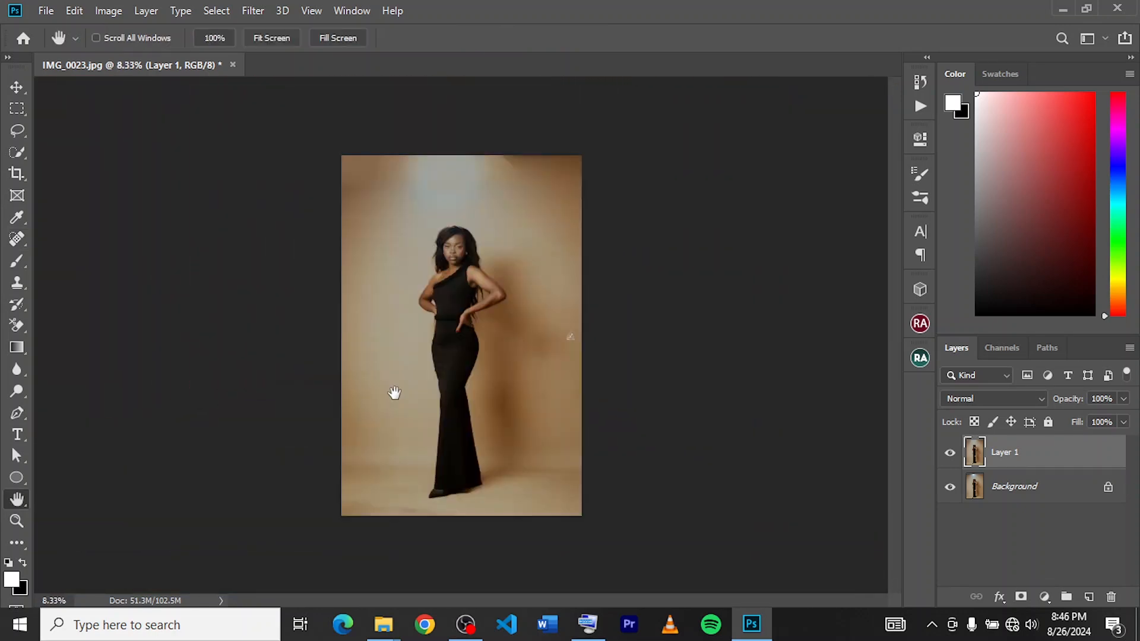
click(951, 456)
click(951, 454)
- Blend the uneven tones across the upper backdrop on Layer 1 with the Mixer Brush at size 800
key(b)
right_click(14, 264)
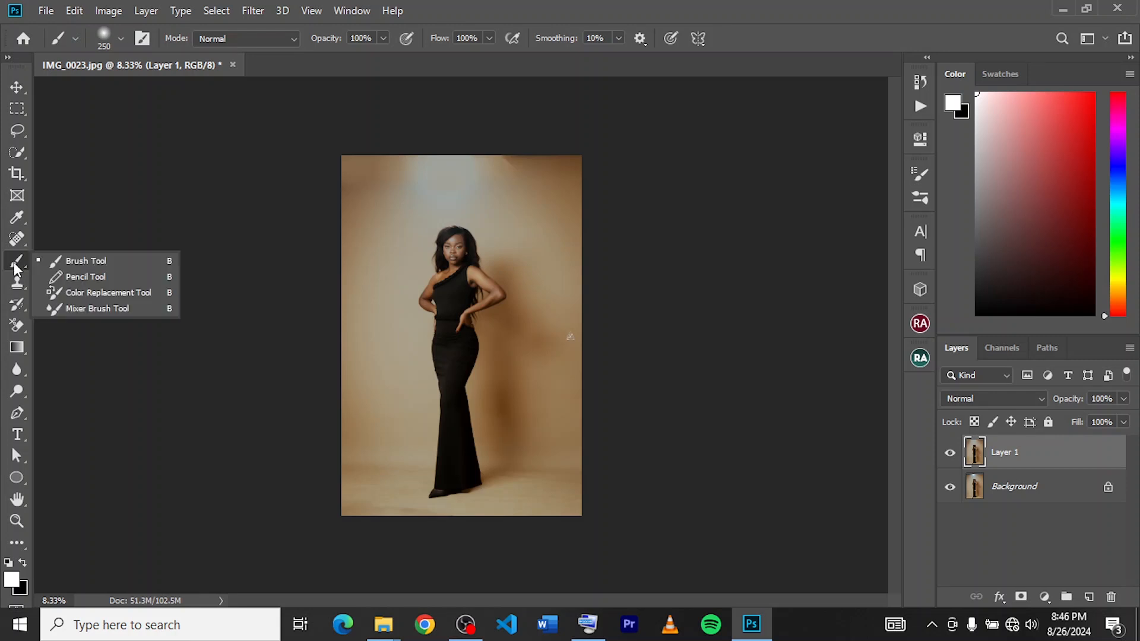
click(108, 310)
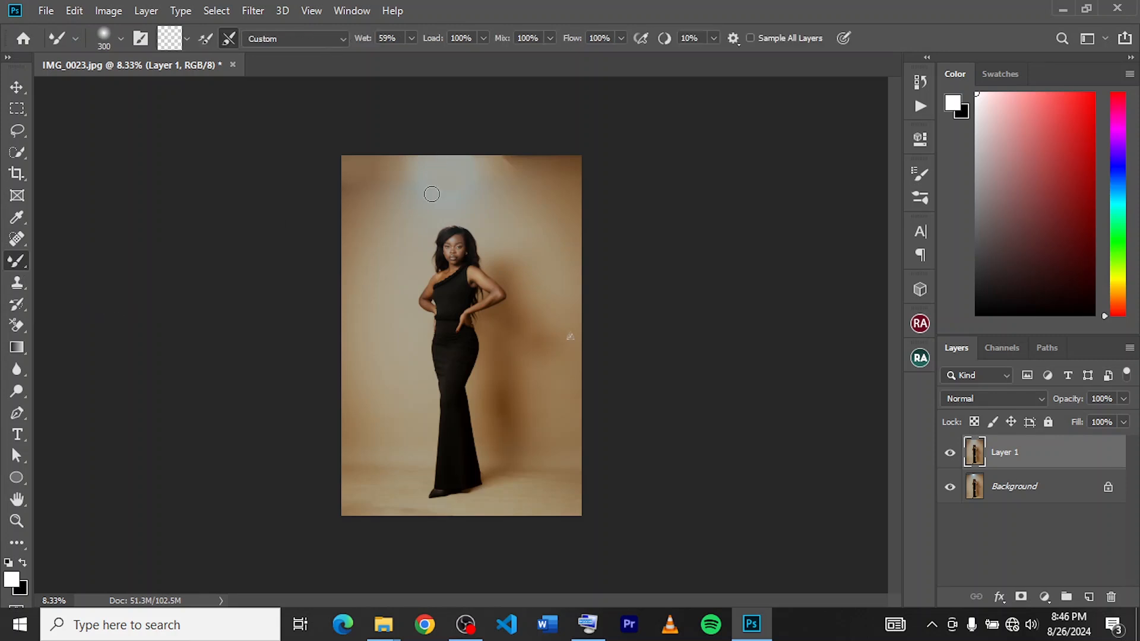
key(bracketright)
key(bracketright)
key(bracketright)
key(bracketright)
key(bracketright)
mouse_move(431, 194)
mouse_down()
mouse_move(533, 161)
mouse_move(548, 191)
mouse_move(547, 155)
mouse_move(646, 113)
mouse_move(569, 199)
mouse_move(576, 137)
mouse_move(403, 203)
mouse_move(431, 188)
mouse_move(399, 152)
mouse_move(376, 177)
mouse_move(348, 166)
mouse_move(357, 229)
mouse_move(370, 142)
mouse_move(379, 203)
mouse_move(405, 185)
mouse_up()
mouse_move(410, 167)
mouse_down()
mouse_move(469, 169)
mouse_move(549, 189)
mouse_move(576, 146)
mouse_move(587, 172)
mouse_move(559, 218)
mouse_move(575, 287)
mouse_up()
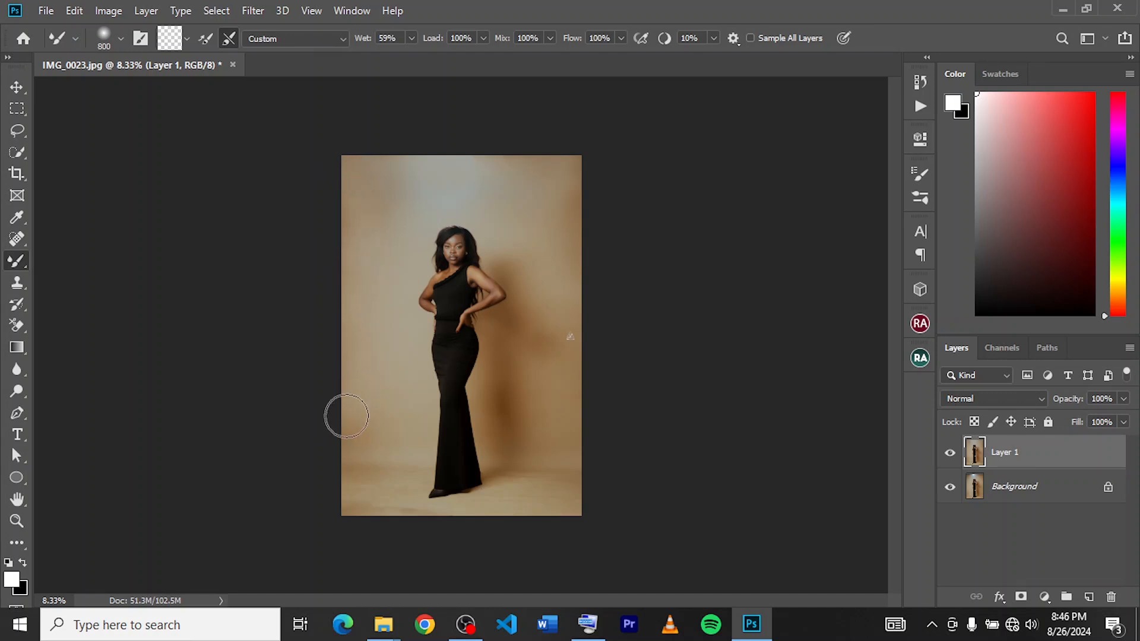
- Smooth the lower-left backdrop, the shadow beside the dress and the area above the head with the Mixer Brush
drag(379, 404, 359, 454)
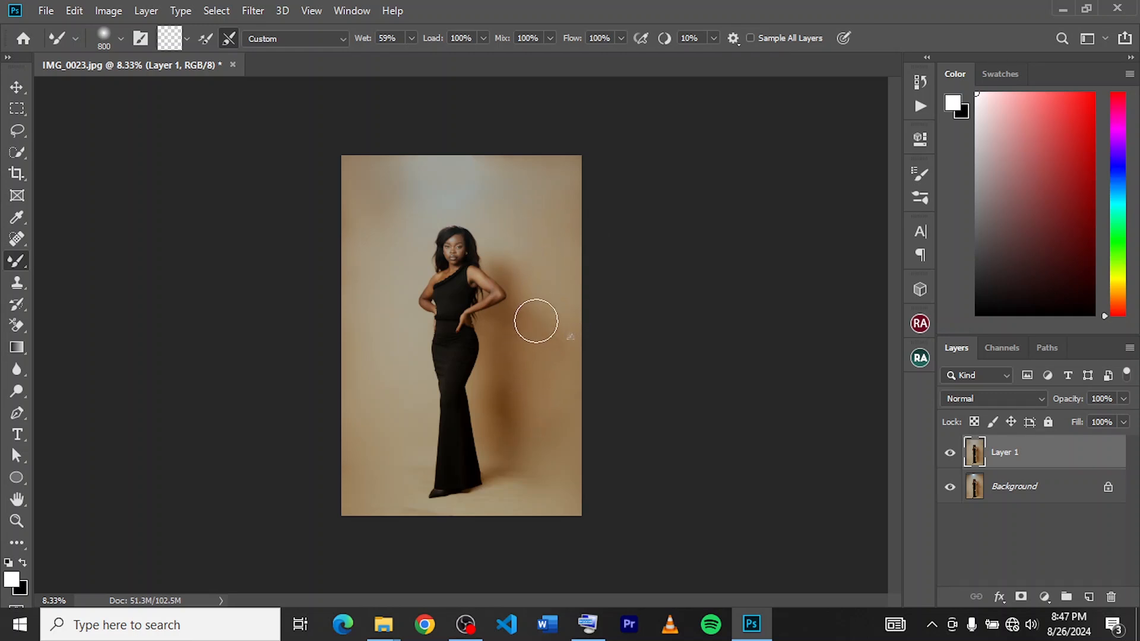
mouse_move(536, 355)
mouse_down()
mouse_move(506, 421)
mouse_move(521, 462)
mouse_up()
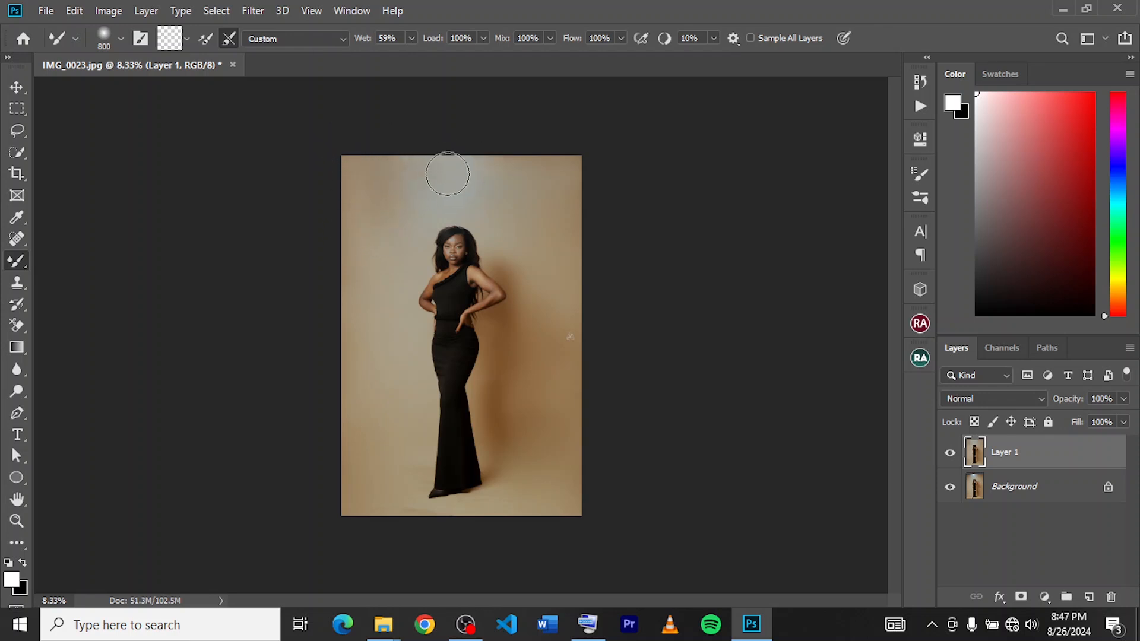
mouse_move(468, 175)
mouse_down()
mouse_move(489, 163)
mouse_move(534, 217)
mouse_up()
- Compare the blended backdrop with the original by toggling Layer 1's visibility, and inspect the portrait up close
key(h)
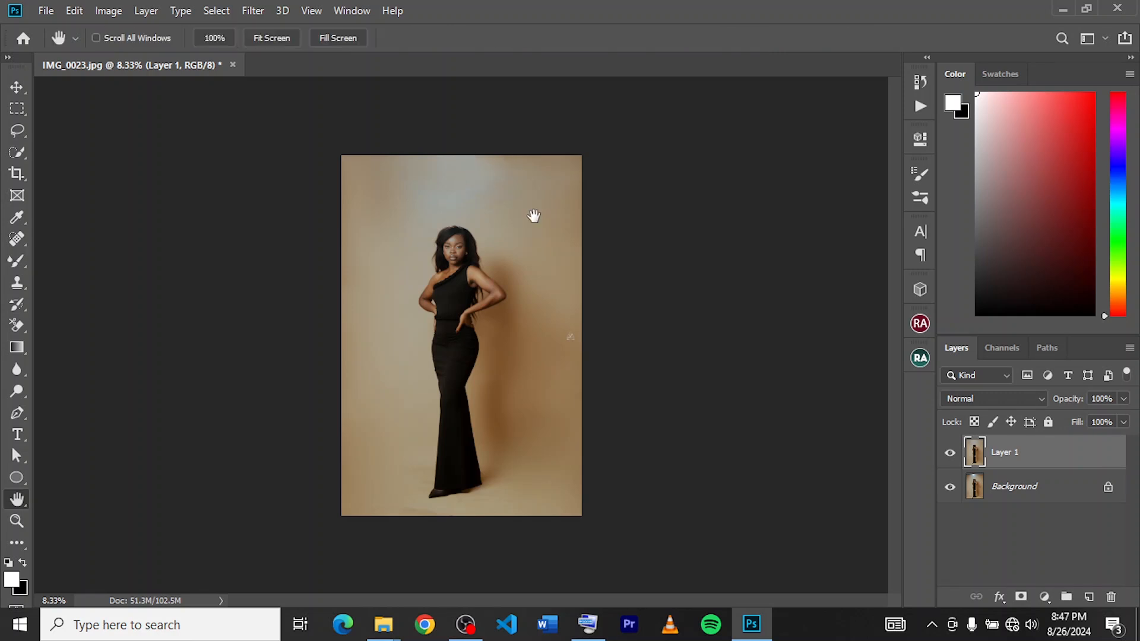
ctrl+click(535, 217)
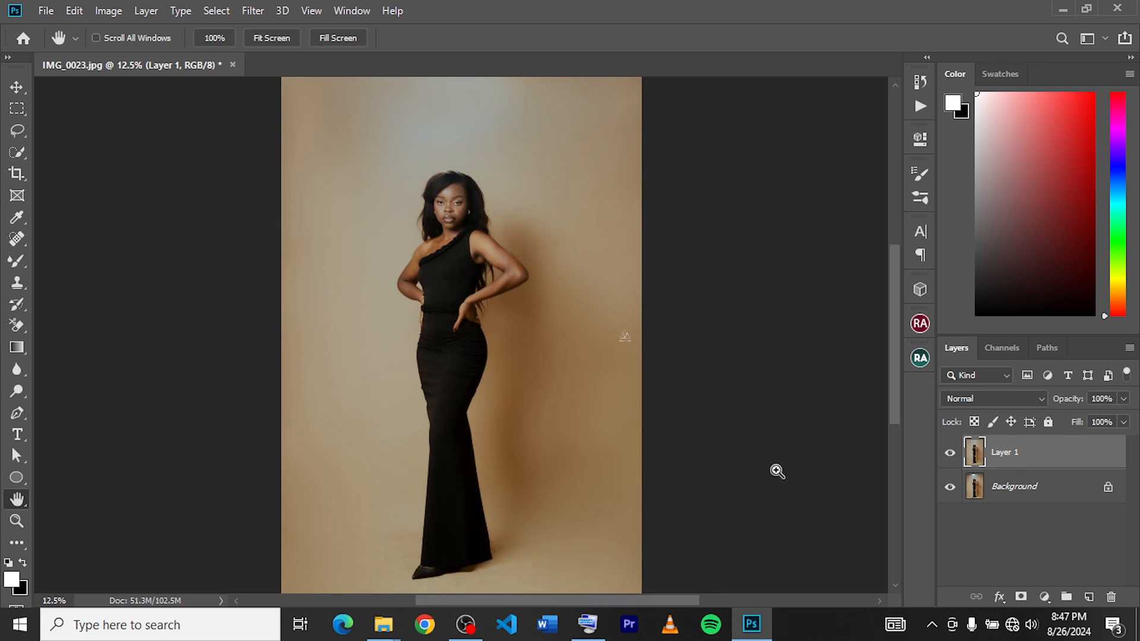
key(ctrl+minus)
click(950, 455)
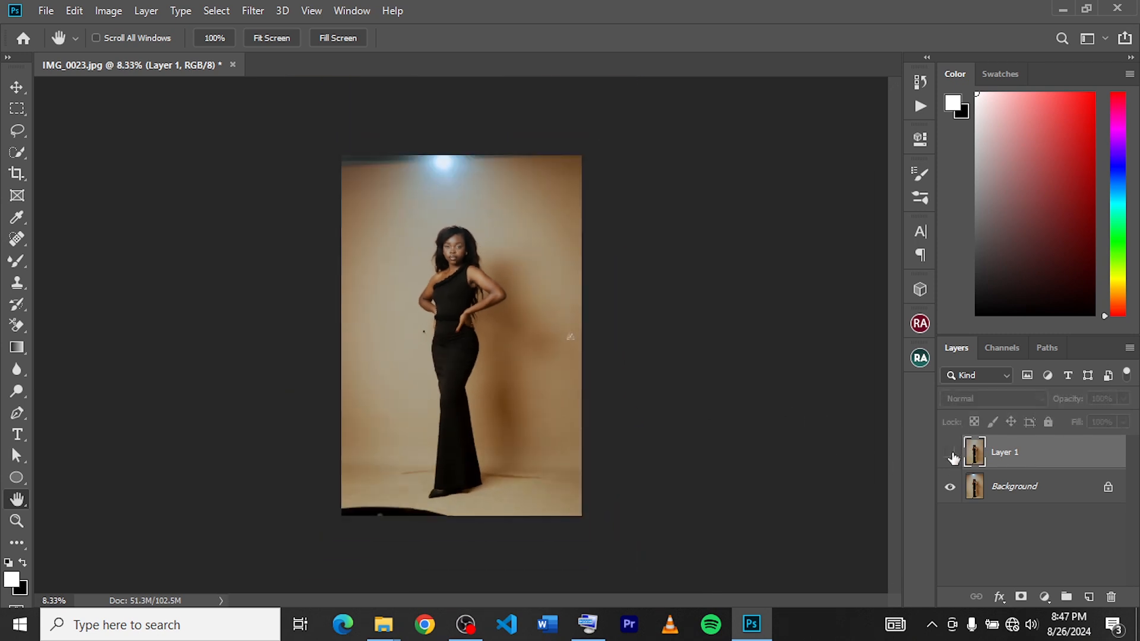
click(950, 455)
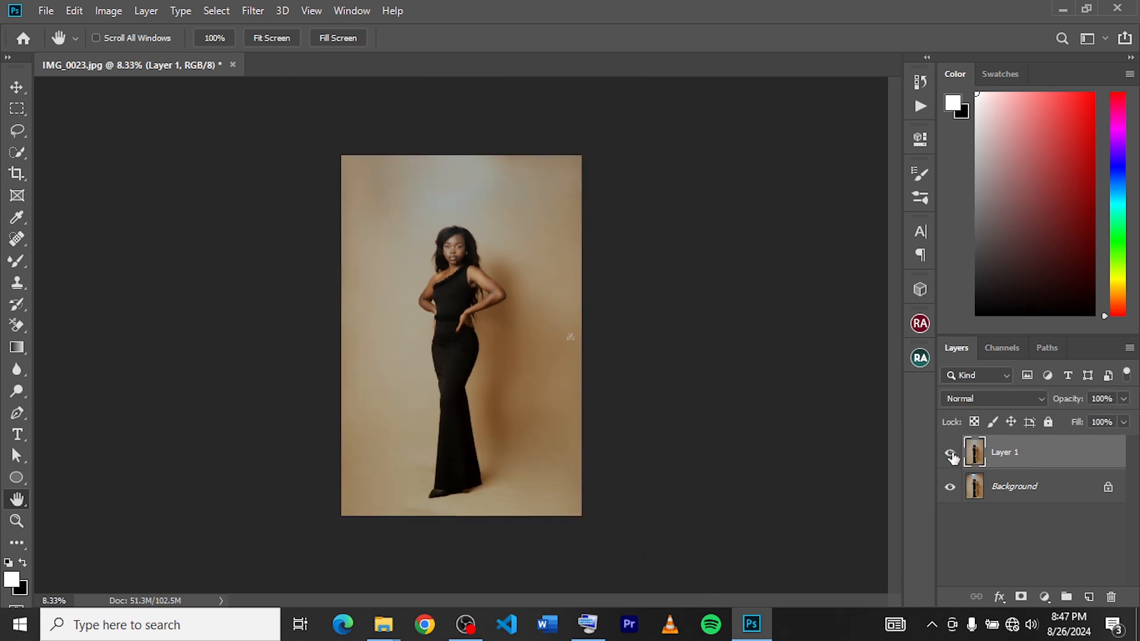
key(ctrl+plus)
key(ctrl+plus)
key(ctrl+plus)
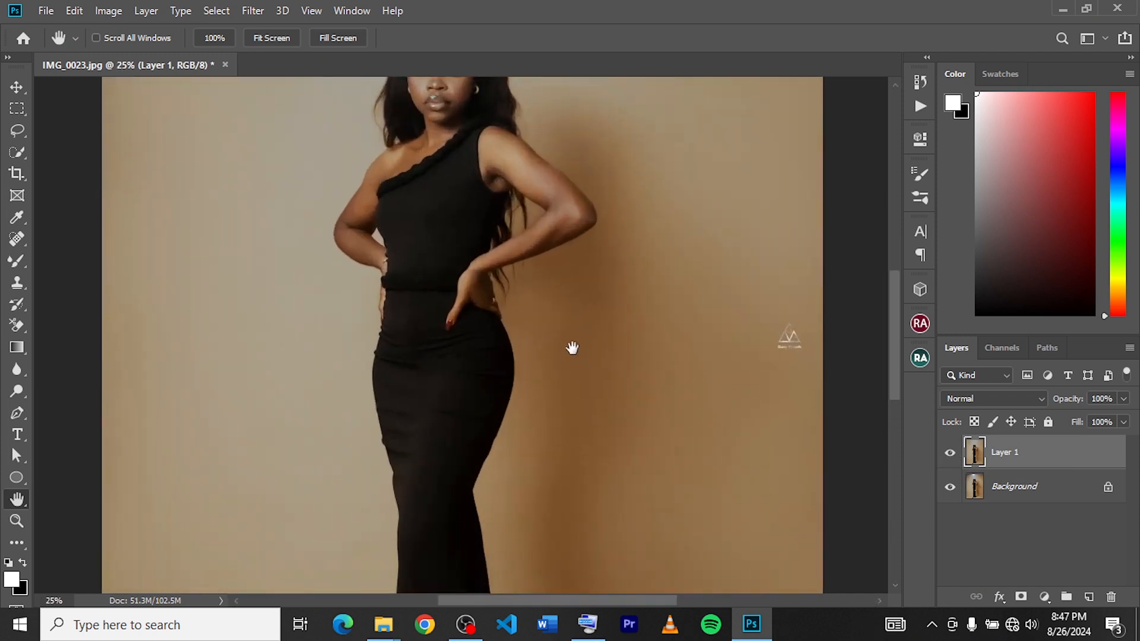
drag(571, 347, 581, 431)
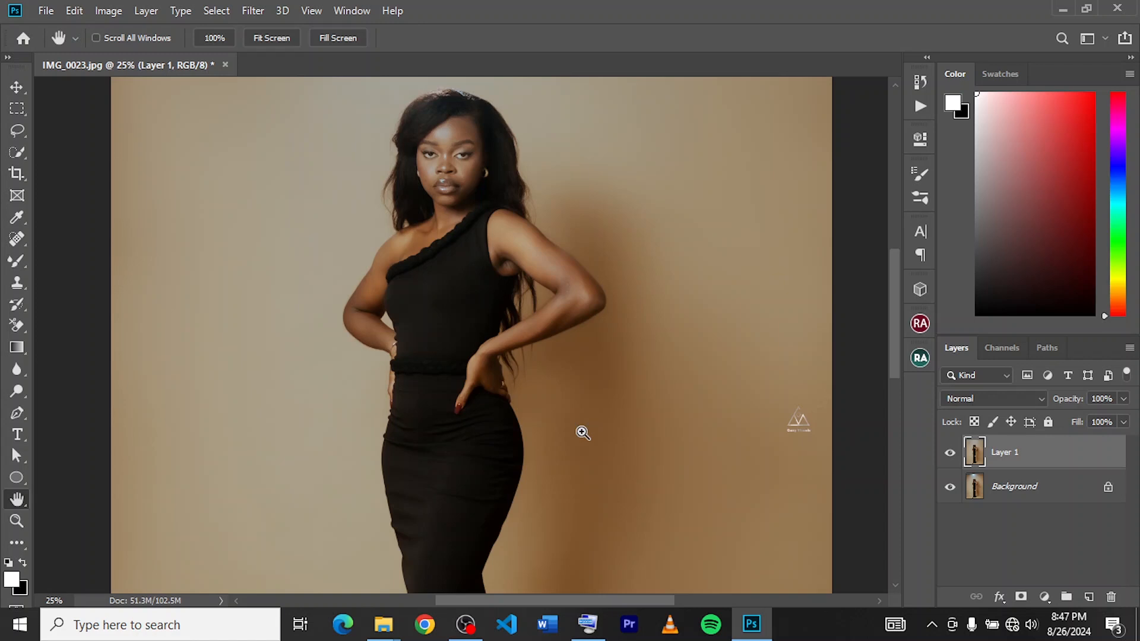
key(ctrl+minus)
drag(591, 466, 590, 407)
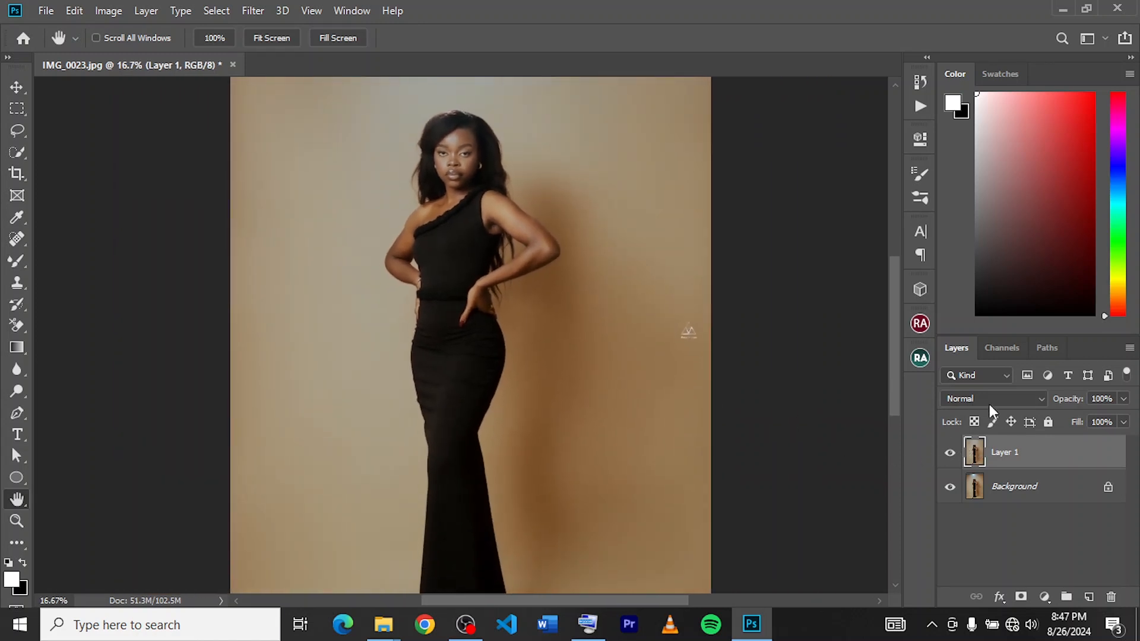
- Run the Beauty Retouch frequency separation via Gaussian Blur on the portrait with a blur radius of 12.5 pixels
click(920, 358)
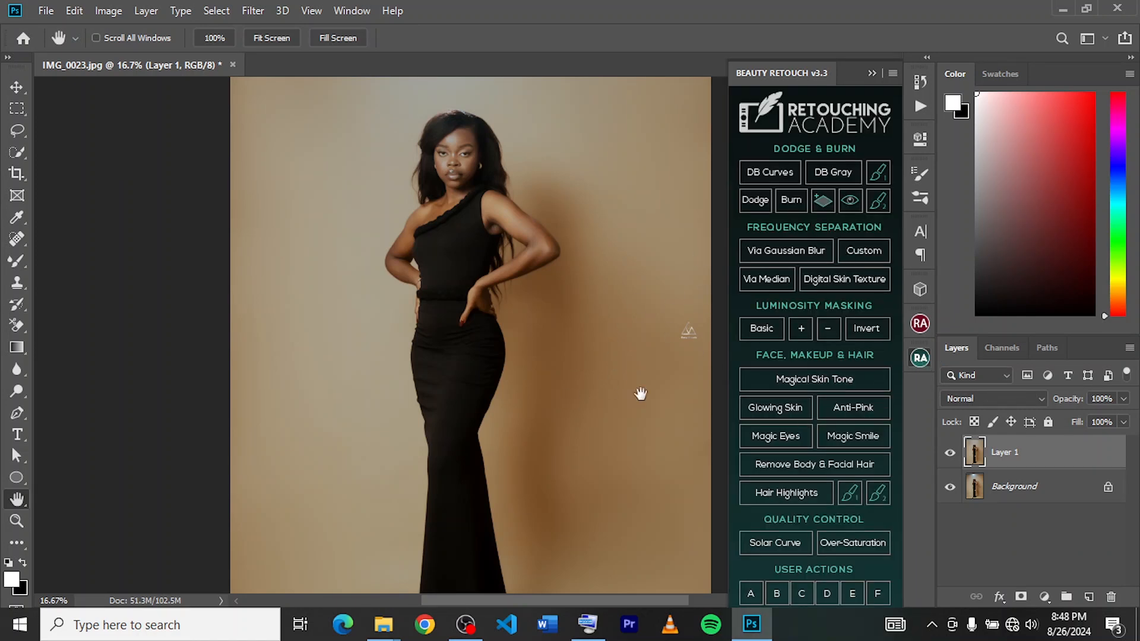
click(779, 255)
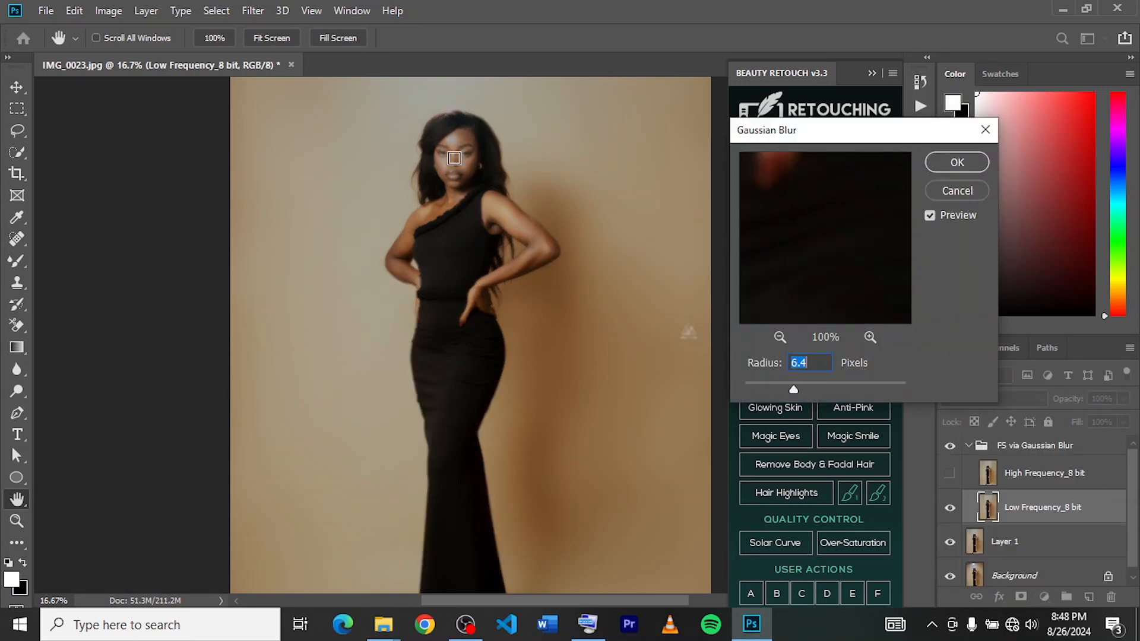
key(ctrl+plus)
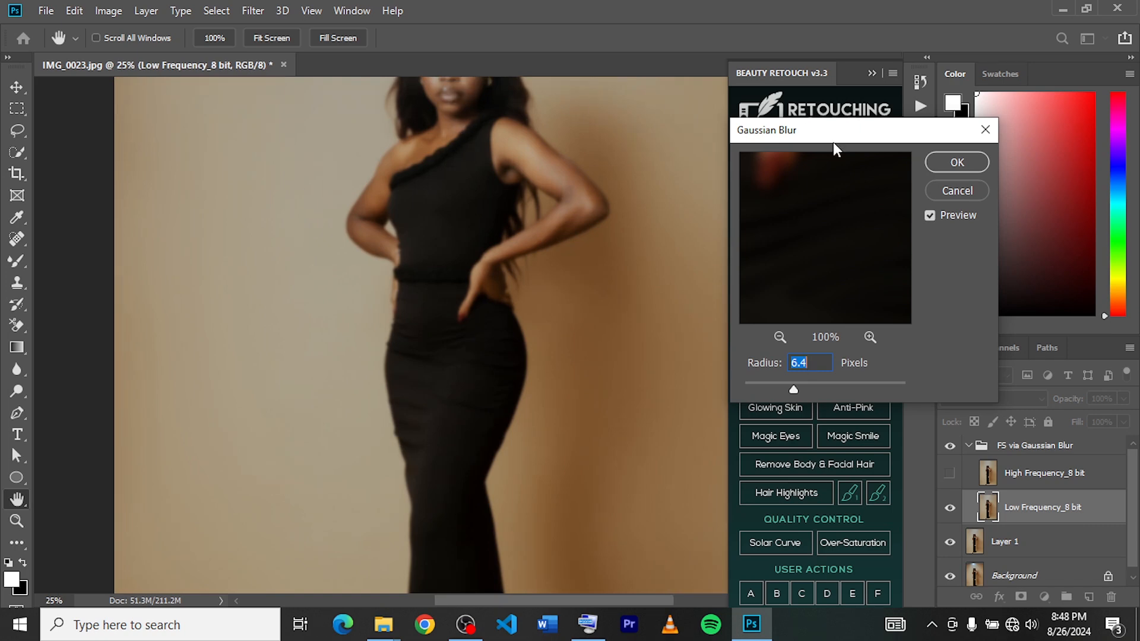
drag(820, 199, 818, 291)
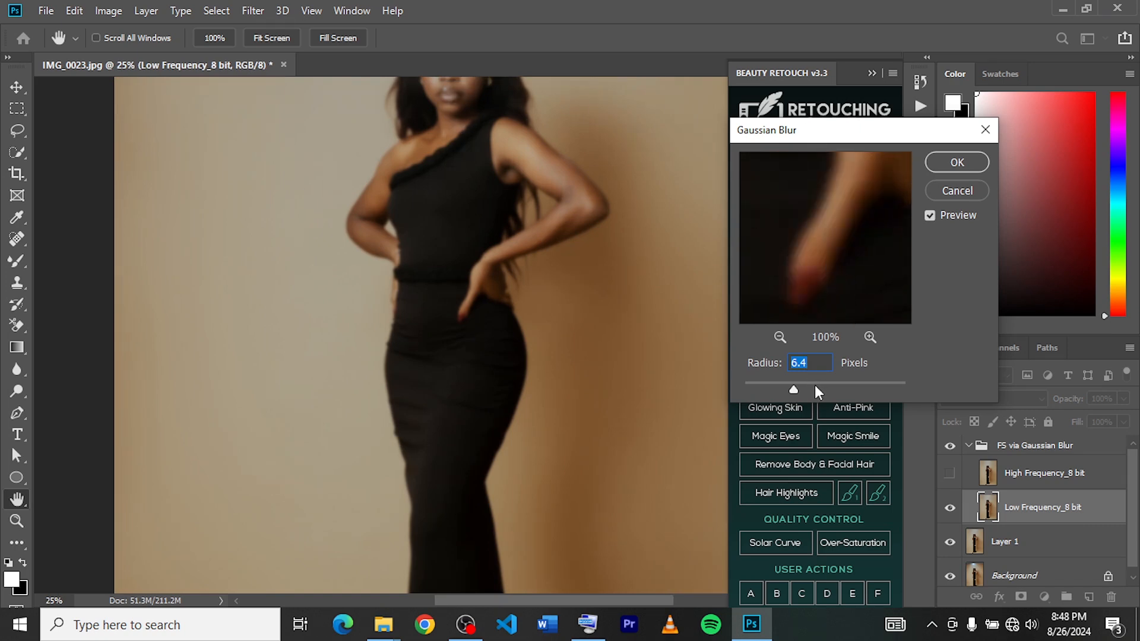
drag(812, 385, 810, 386)
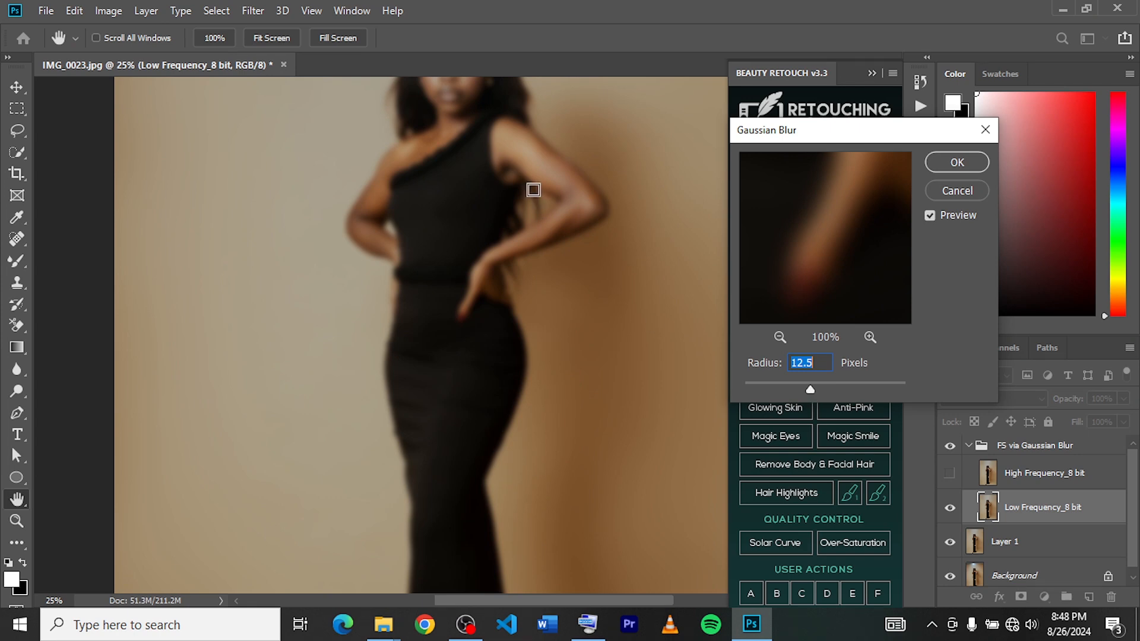
click(533, 189)
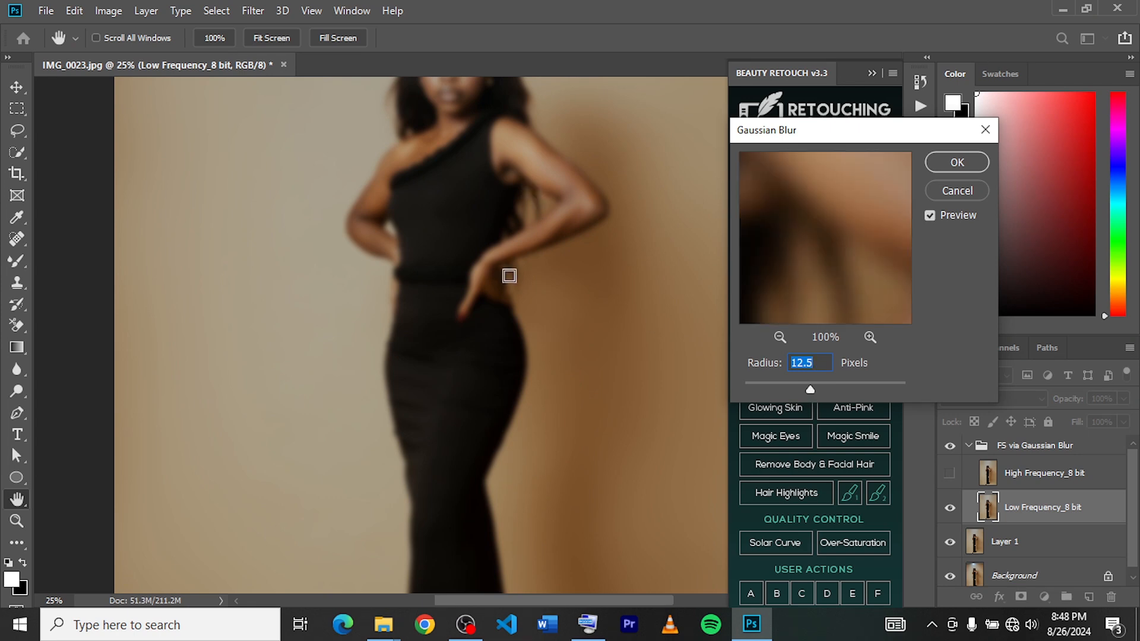
click(952, 165)
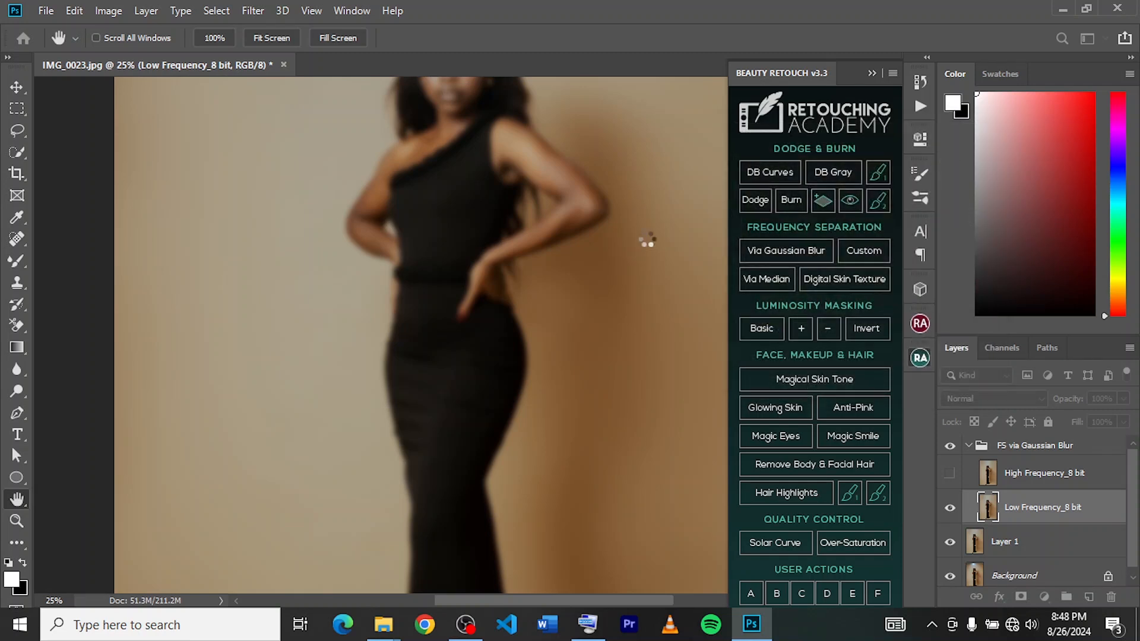
click(871, 73)
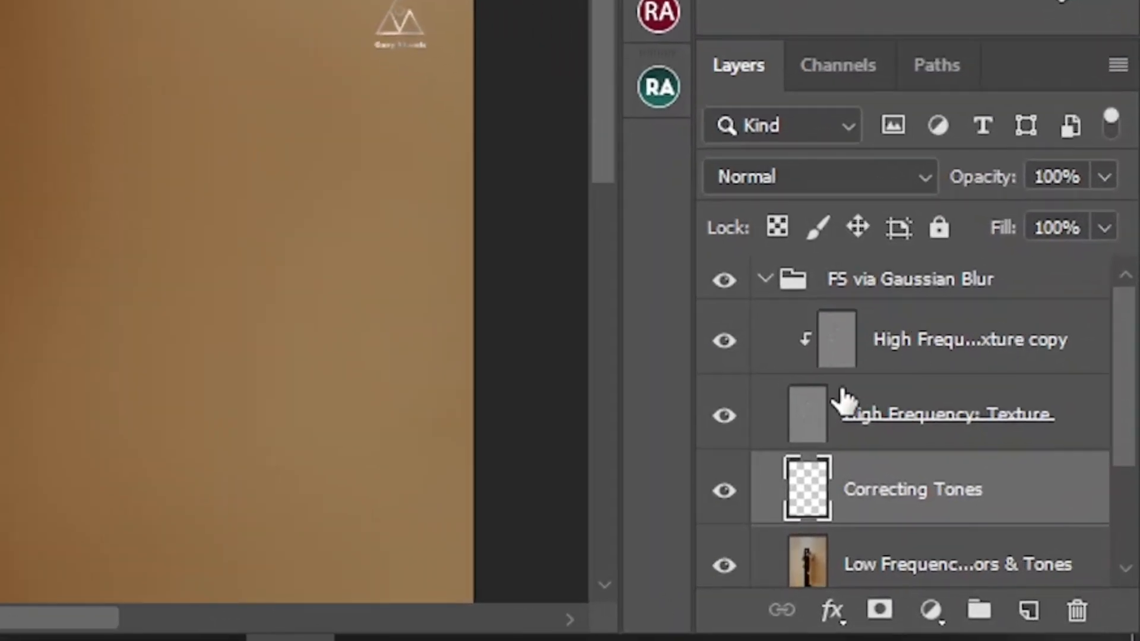
- Smooth the facial skin tones on the Low Frequency: Colors & Tones layer with the Mixer Brush at size 90
click(900, 561)
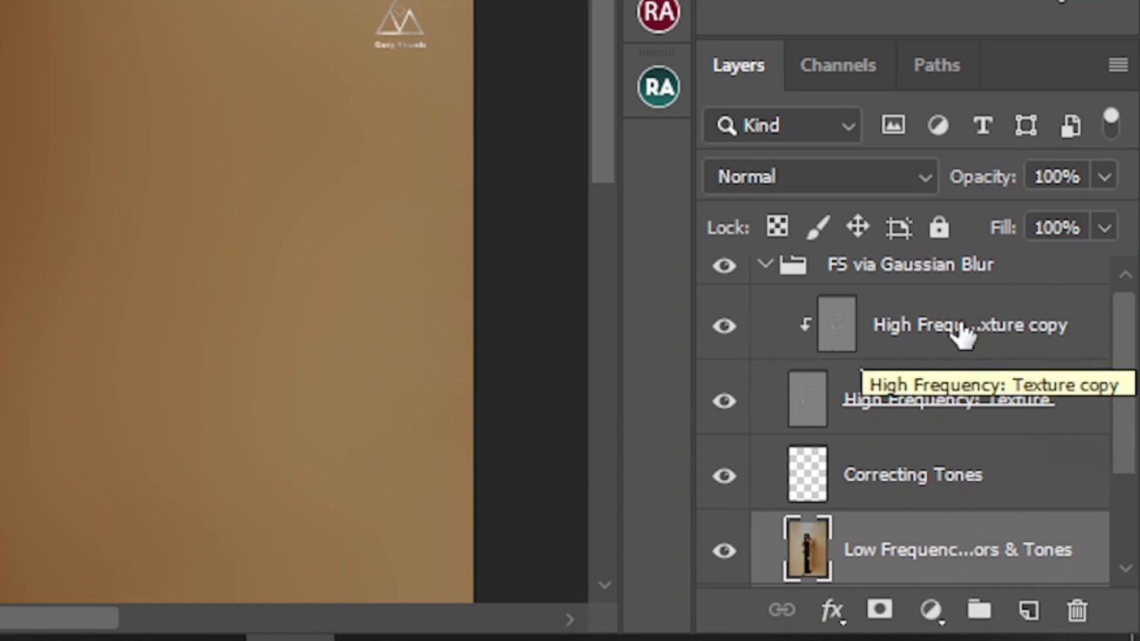
drag(1126, 374, 1134, 332)
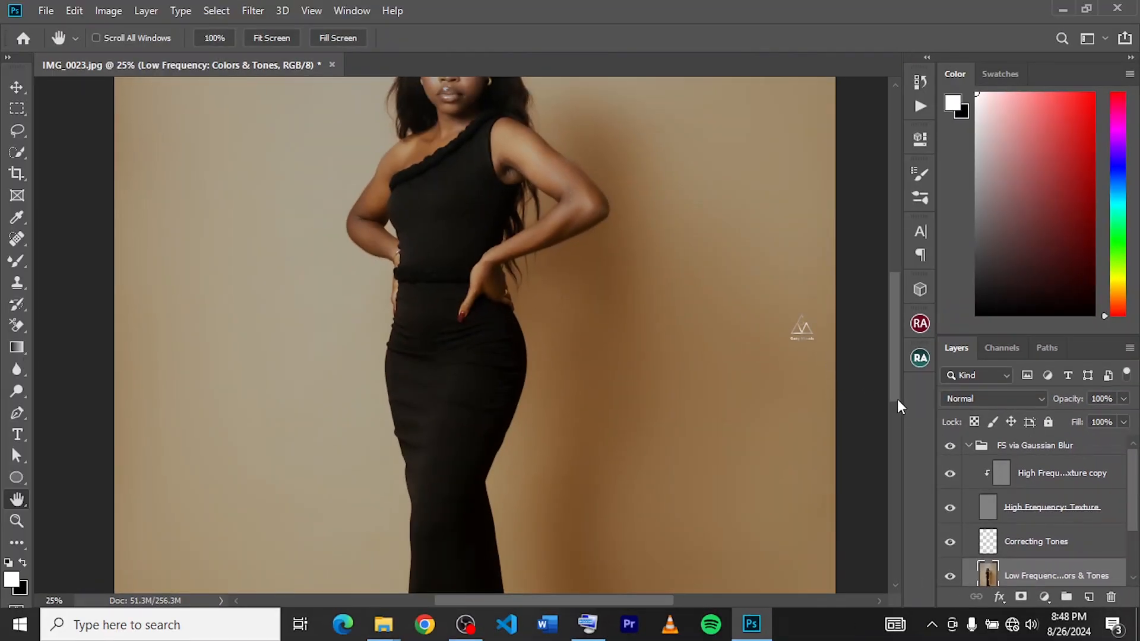
drag(896, 398, 894, 369)
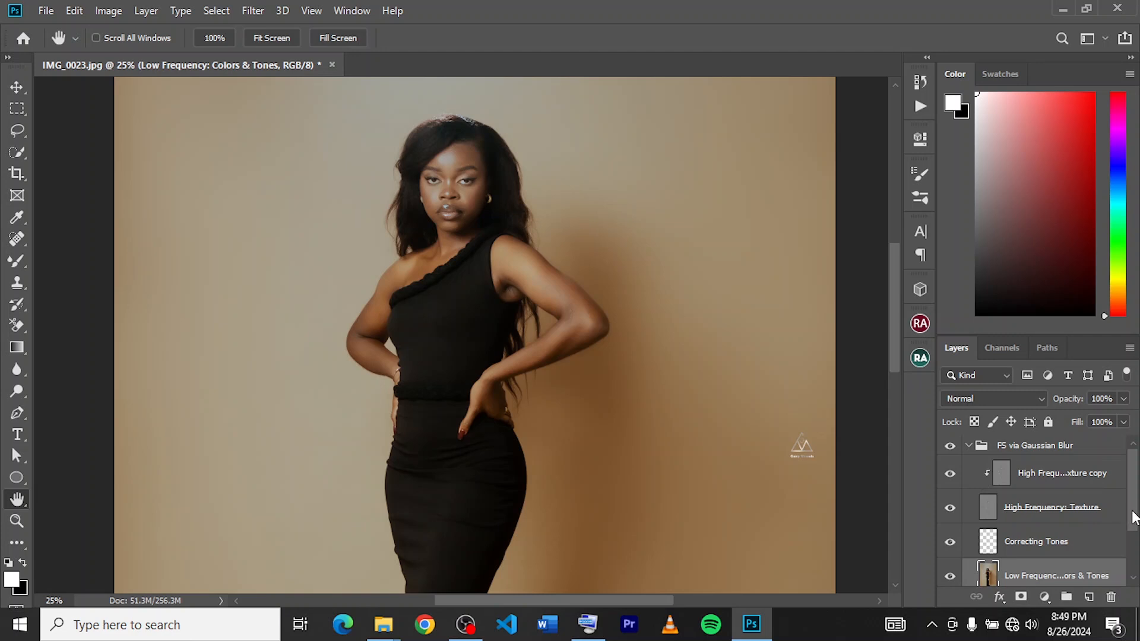
ctrl+click(472, 227)
ctrl+click(471, 226)
drag(453, 178, 451, 354)
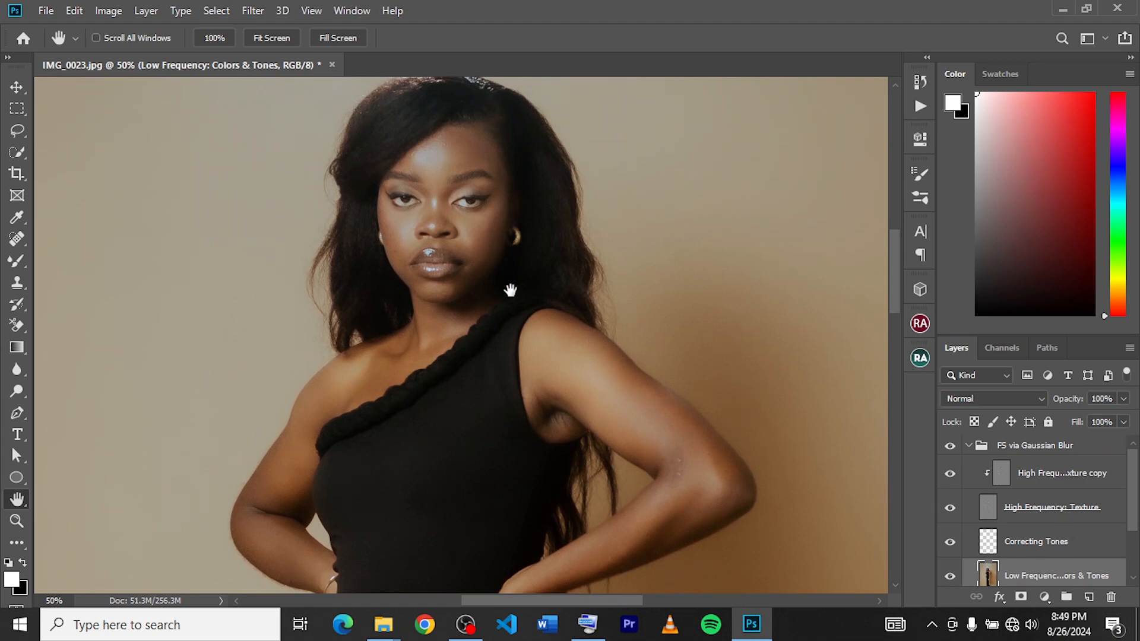
key(b)
key(bracketleft)
key(bracketleft)
key(bracketleft)
key(bracketleft)
key(bracketleft)
key(bracketleft)
key(bracketleft)
key(bracketleft)
key(bracketleft)
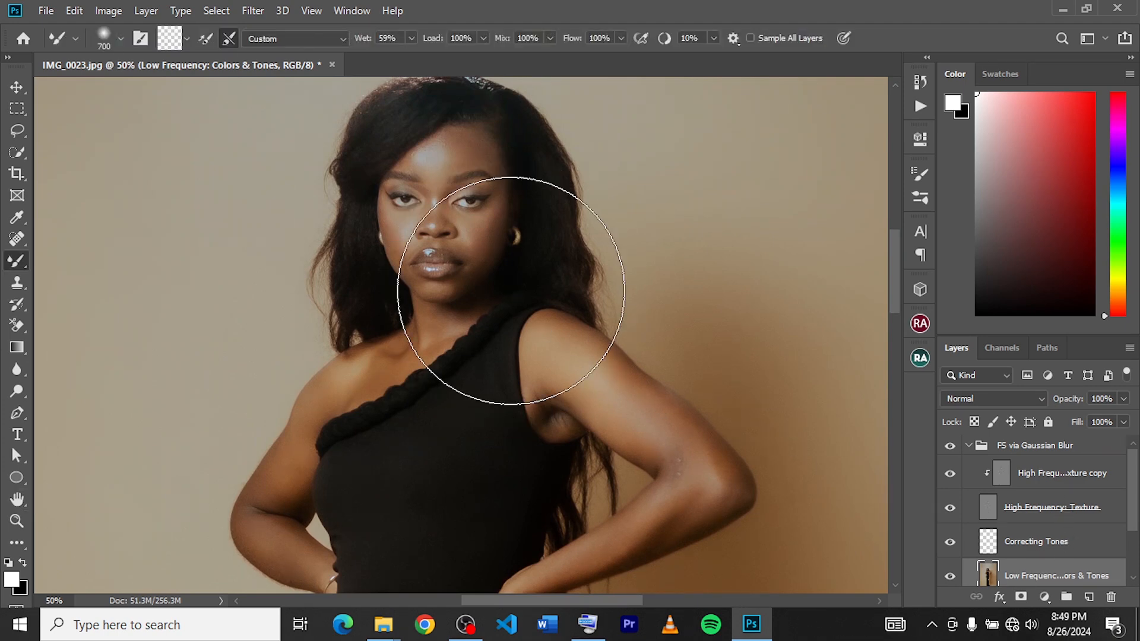
key(bracketleft)
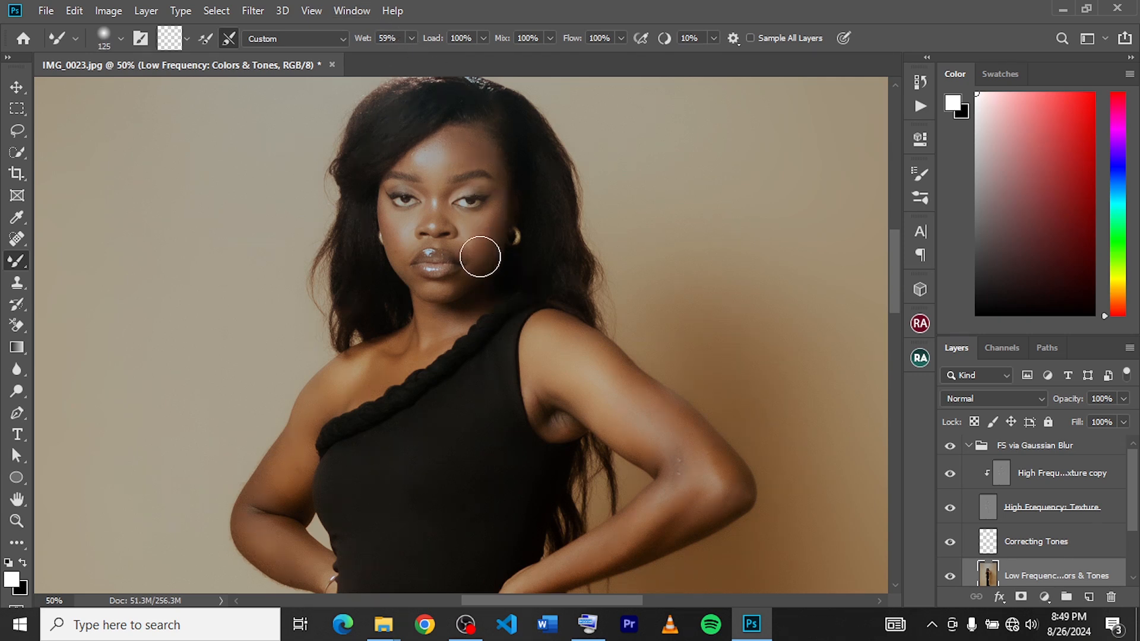
key(bracketleft)
key(bracketleft)
mouse_move(488, 252)
mouse_down()
mouse_move(470, 283)
mouse_move(493, 252)
mouse_move(456, 296)
mouse_move(447, 289)
mouse_move(507, 236)
mouse_move(495, 244)
mouse_move(506, 208)
mouse_move(462, 290)
mouse_move(508, 274)
mouse_move(451, 314)
mouse_move(498, 211)
mouse_move(495, 244)
mouse_up()
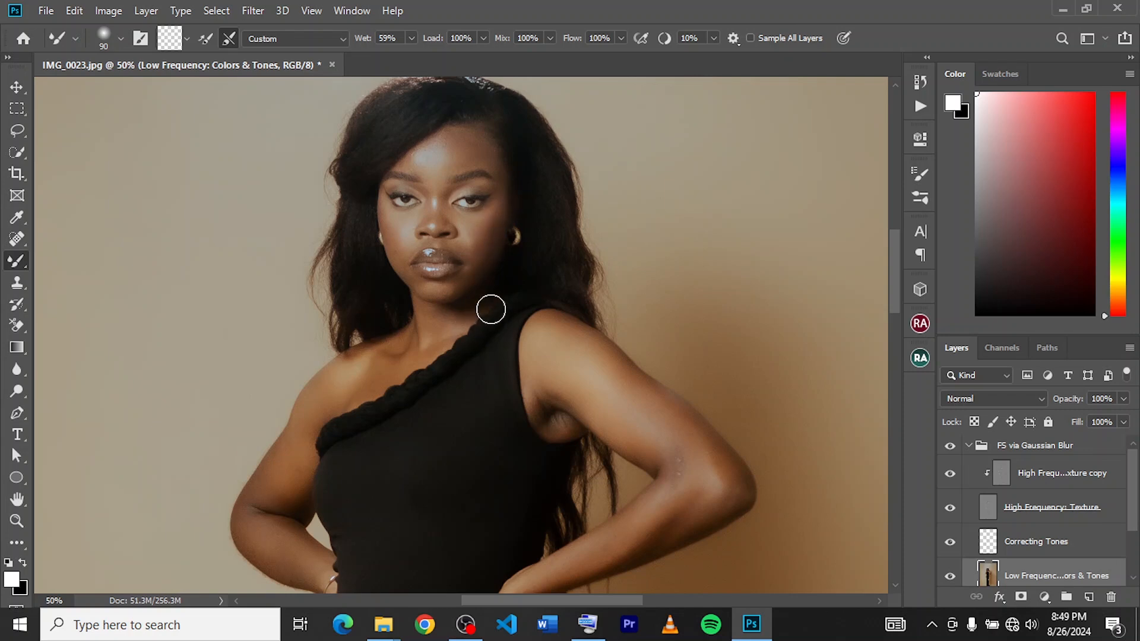
key(ctrl+minus)
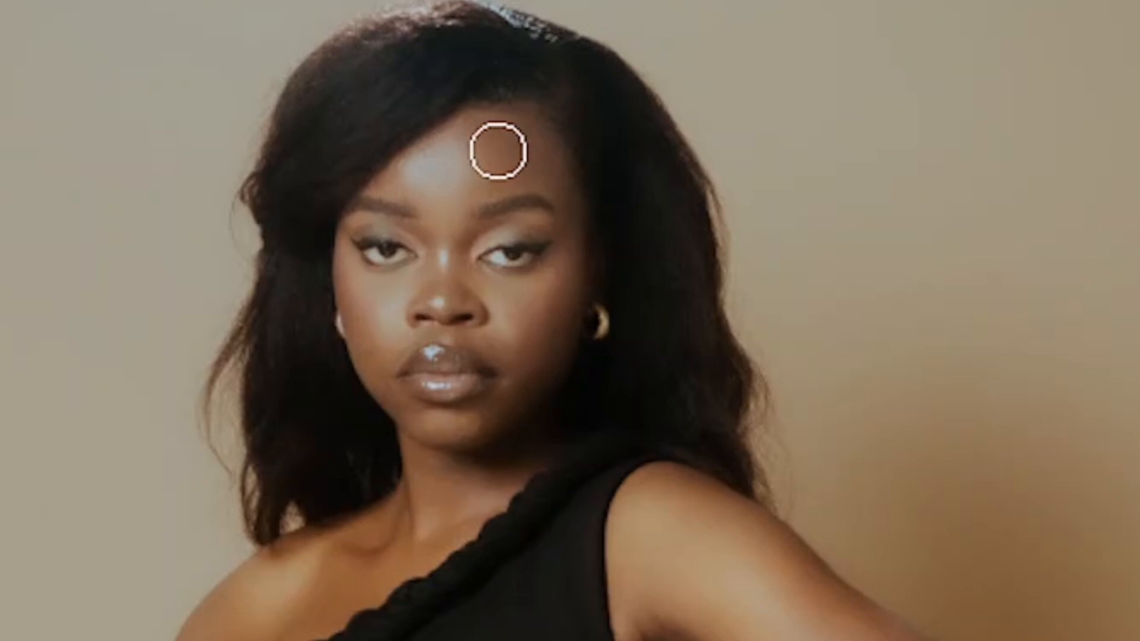
drag(498, 150, 375, 307)
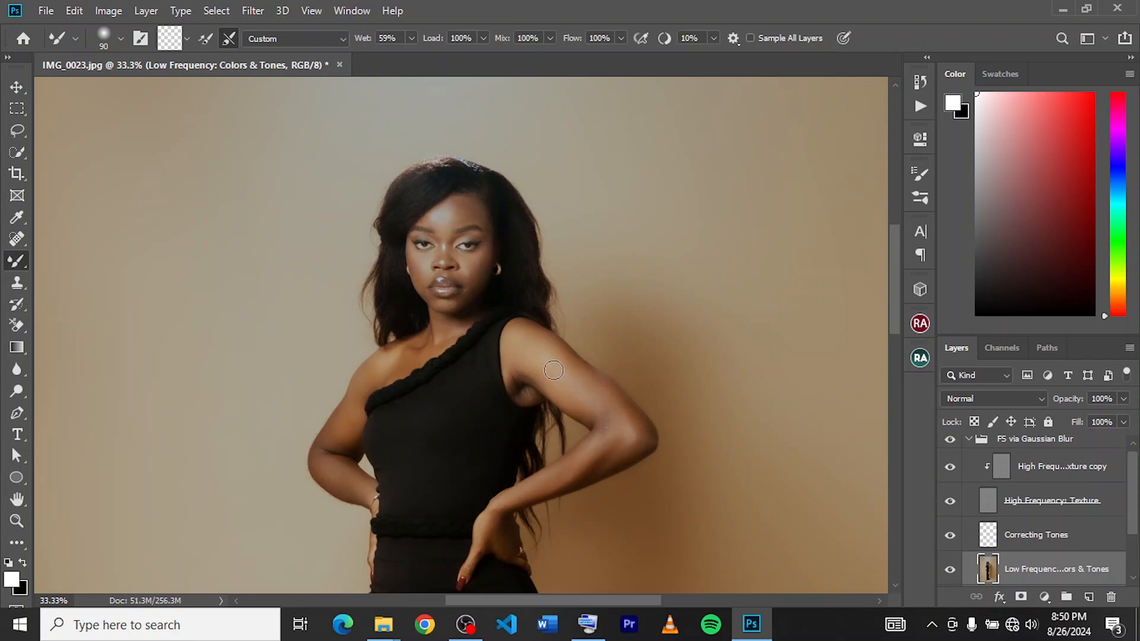
- Blend the uneven skin tones along the shoulders and arms with the Mixer Brush, varying its size between 125 and 100
key(bracketright)
key(bracketright)
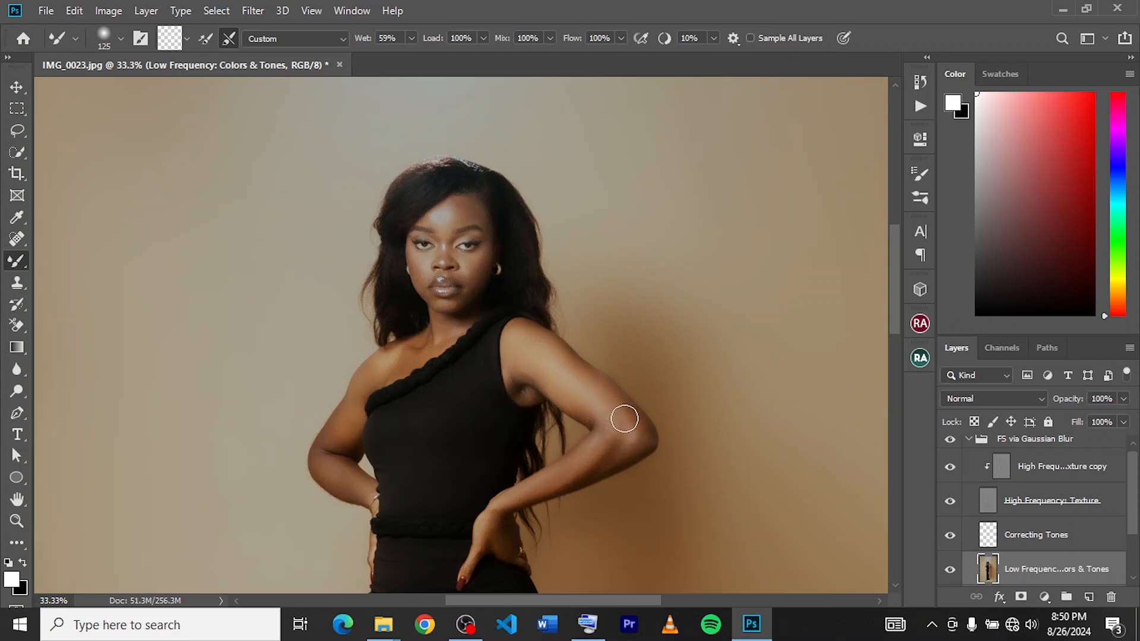
key(bracketleft)
key(bracketleft)
key(bracketleft)
key(bracketright)
key(bracketright)
scroll(901, 362, down, 5)
scroll(887, 326, up, 3)
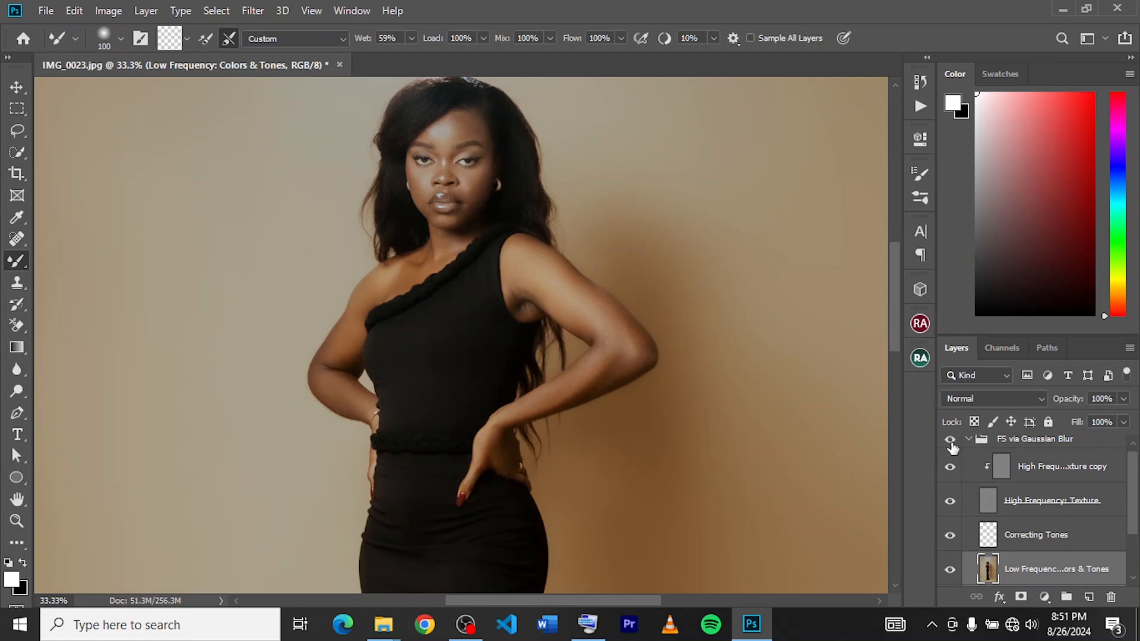
- Compare the skin before and after smoothing by toggling the visibility of the FS via Gaussian Blur group
click(949, 444)
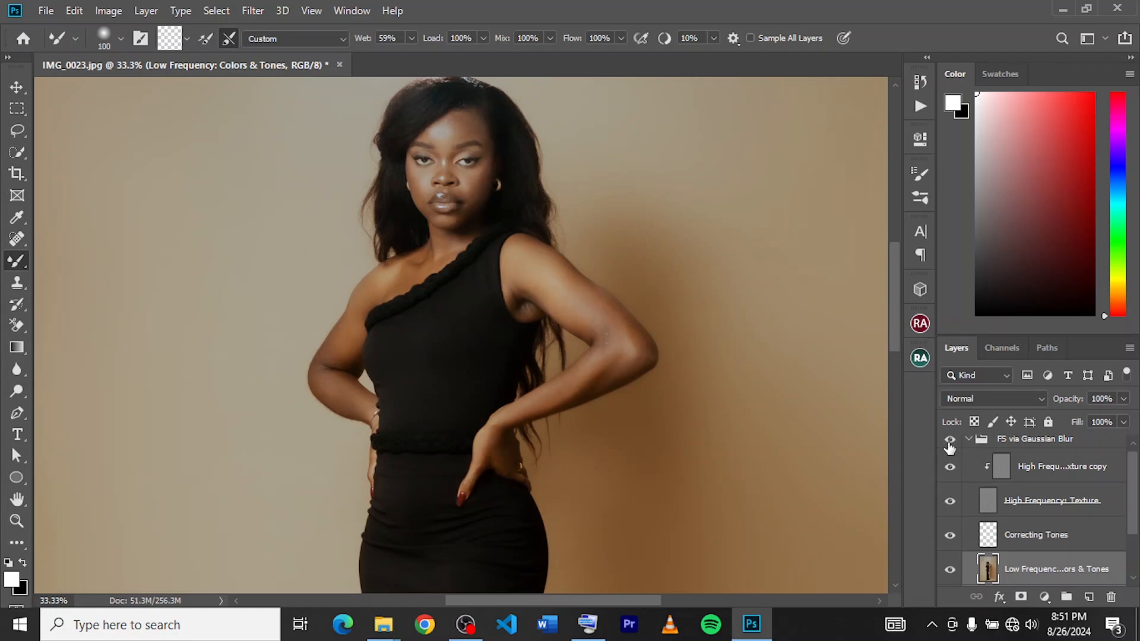
click(949, 444)
click(949, 444)
click(949, 444)
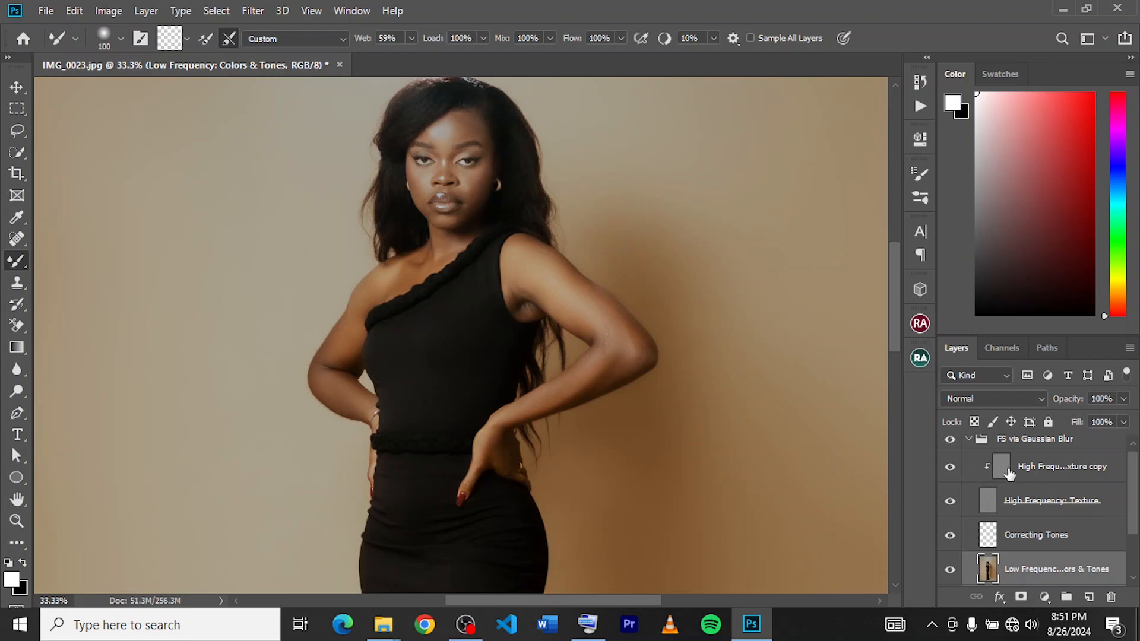
- Set the High Frequency: Texture copy layer to Exclusion blending at 21% opacity
click(1027, 475)
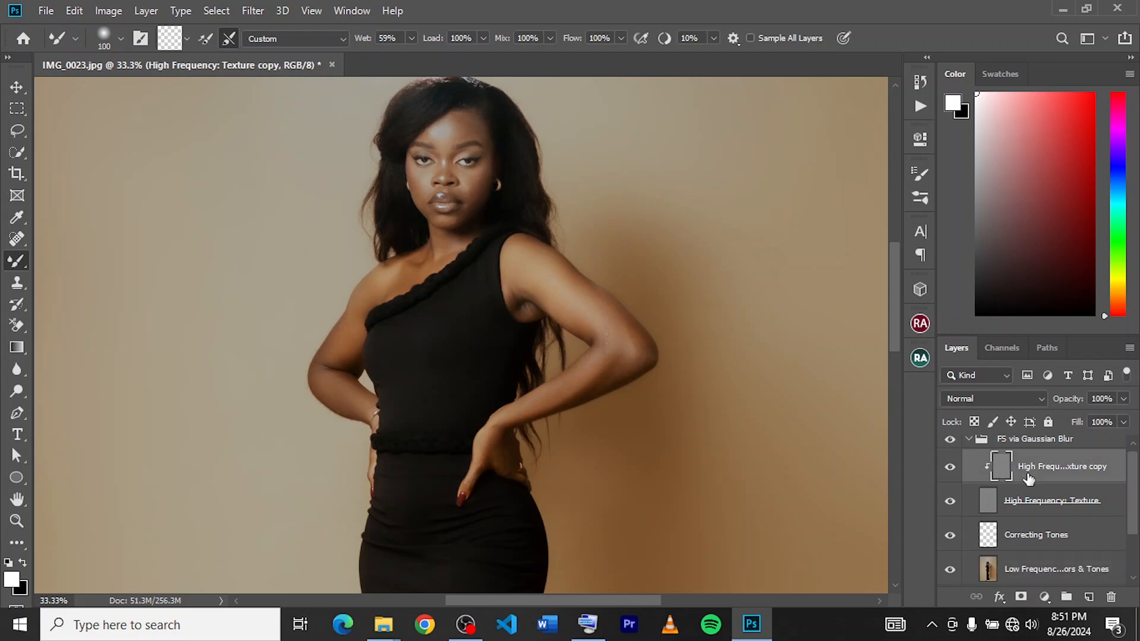
click(1033, 396)
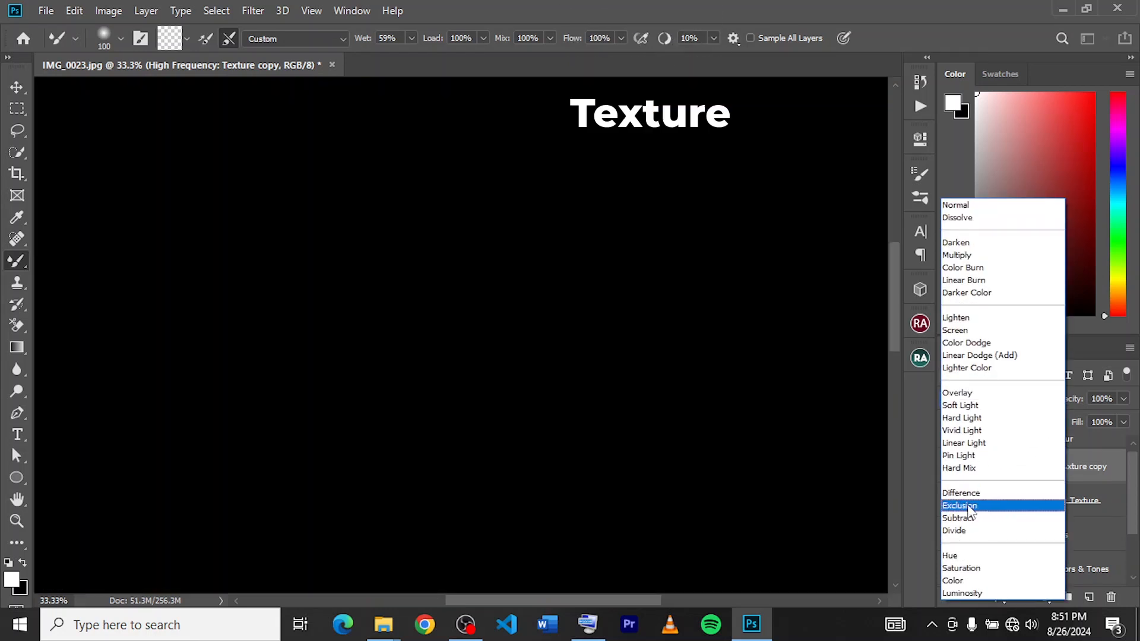
click(961, 505)
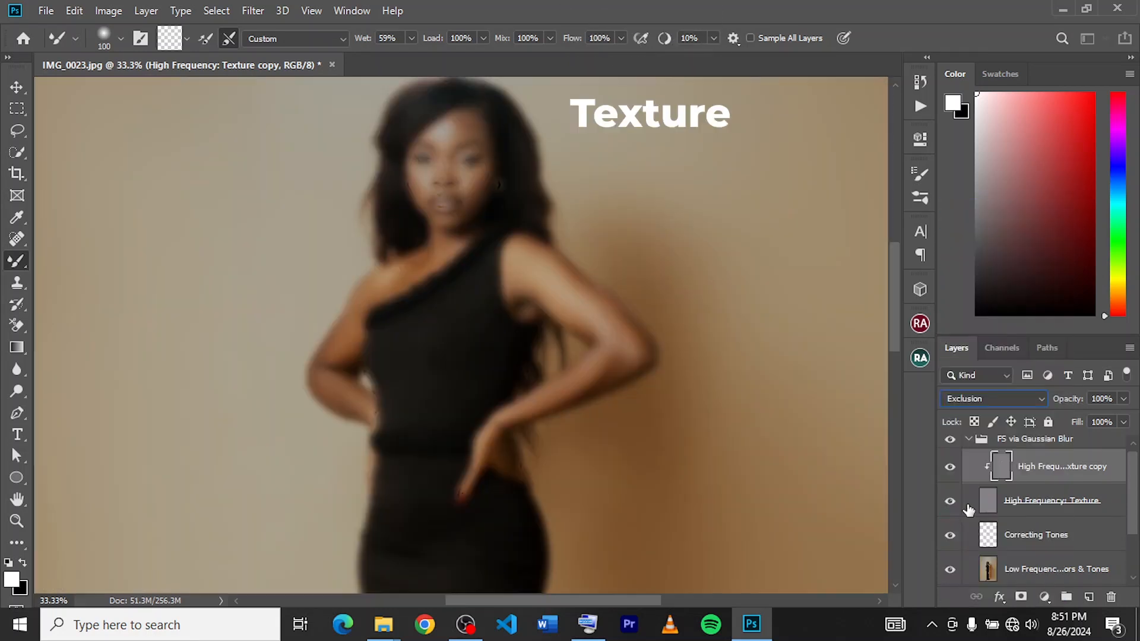
click(1123, 399)
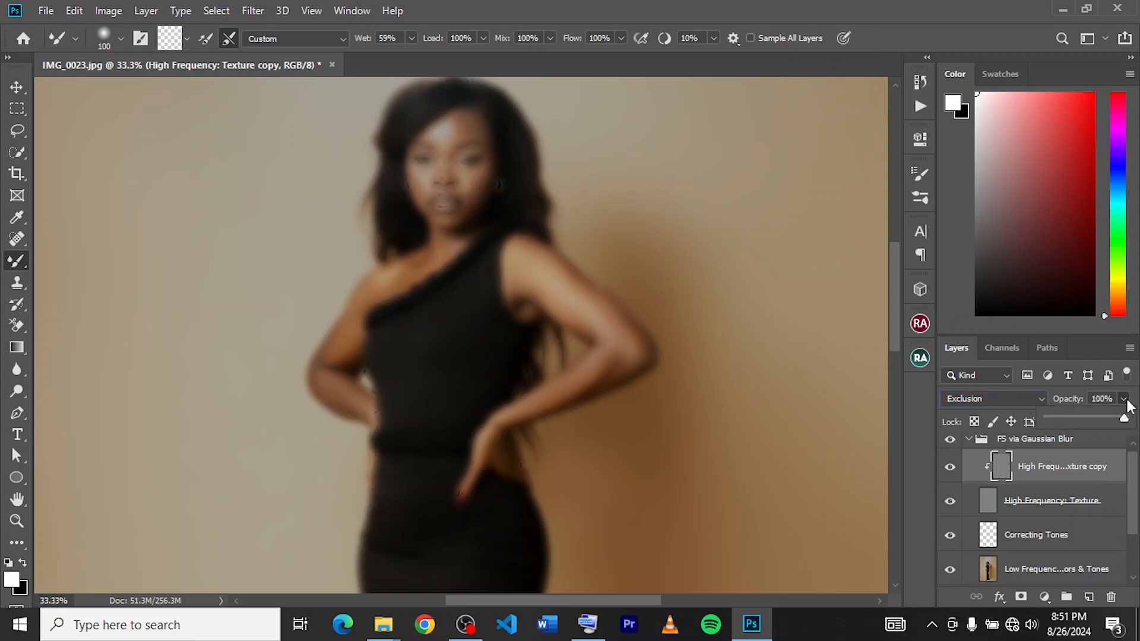
click(1074, 417)
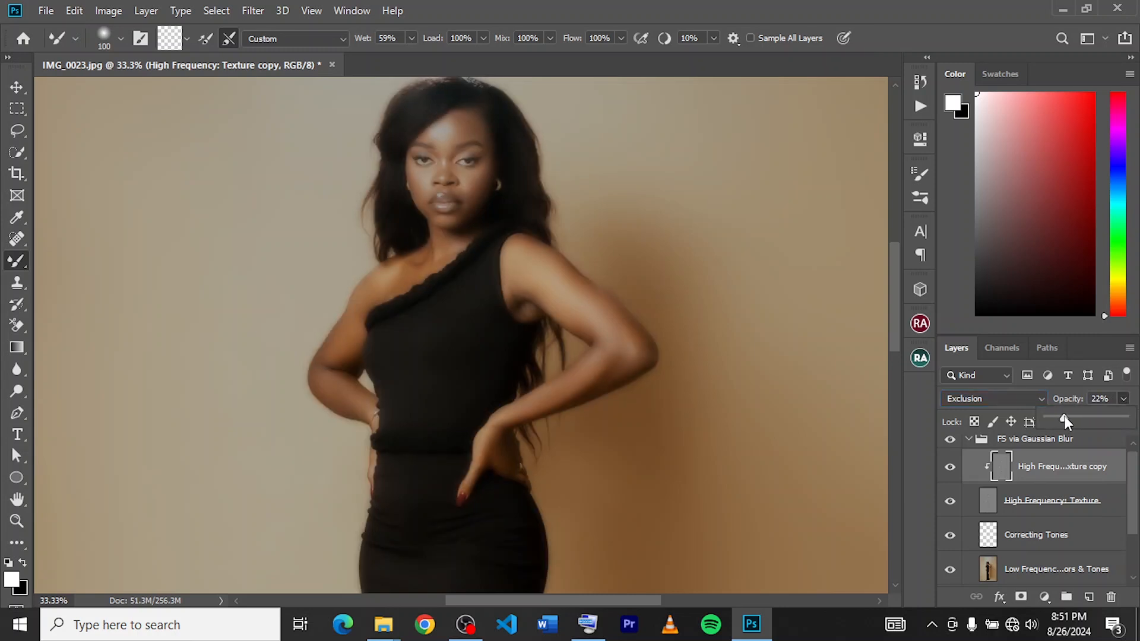
drag(1064, 416, 1063, 417)
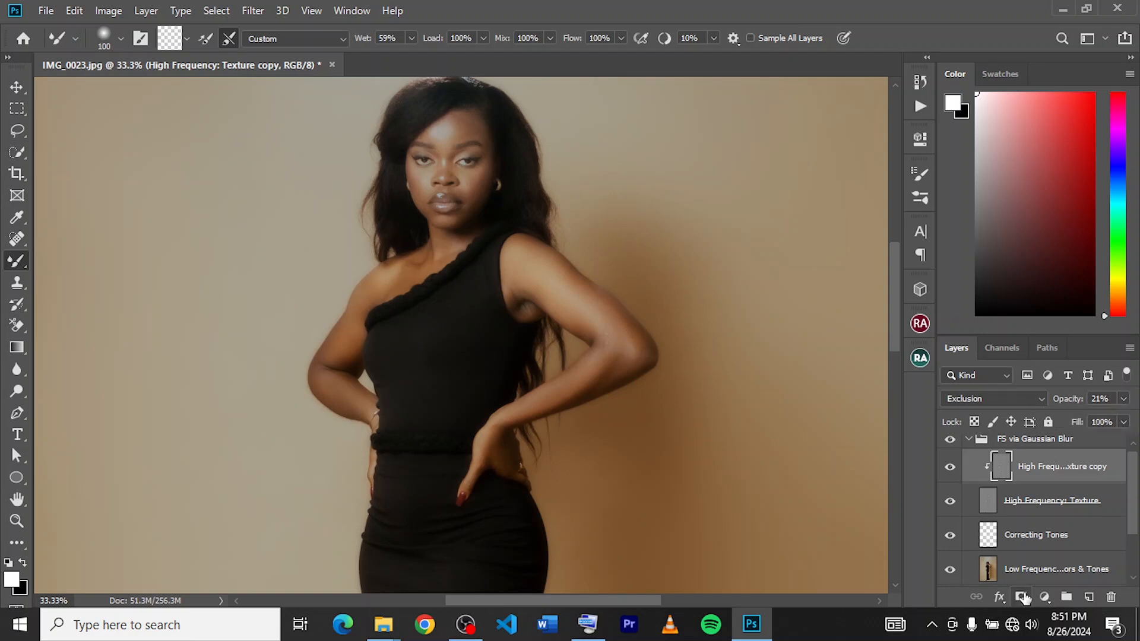
- Add a layer mask inverted to black on the texture copy layer, and raise the layer's opacity to 75%
click(1022, 597)
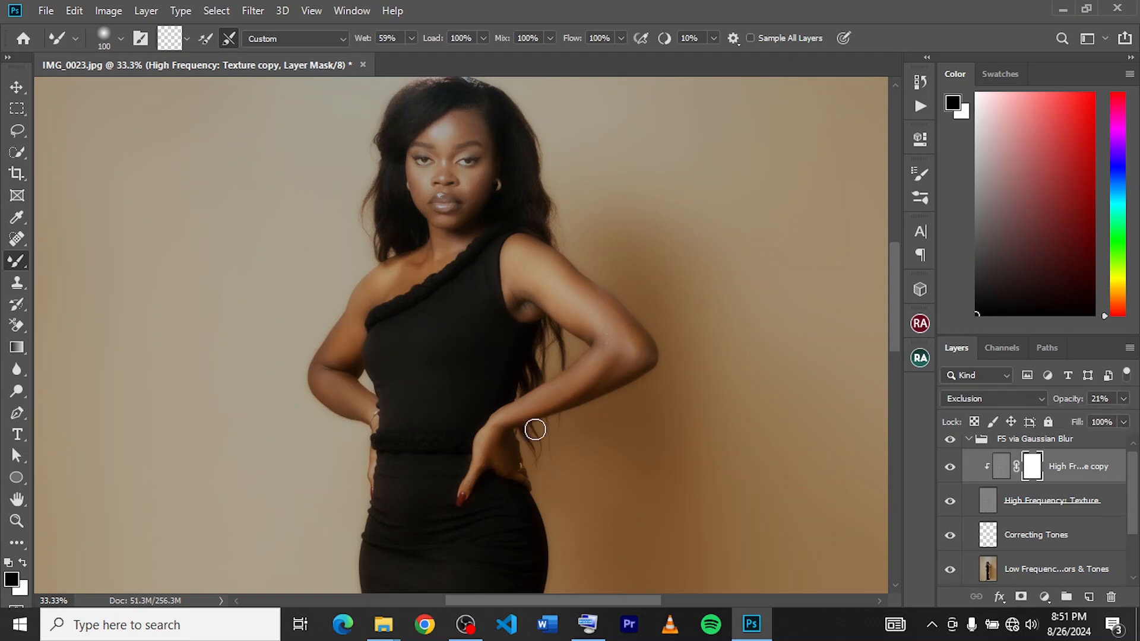
key(ctrl+i)
click(23, 563)
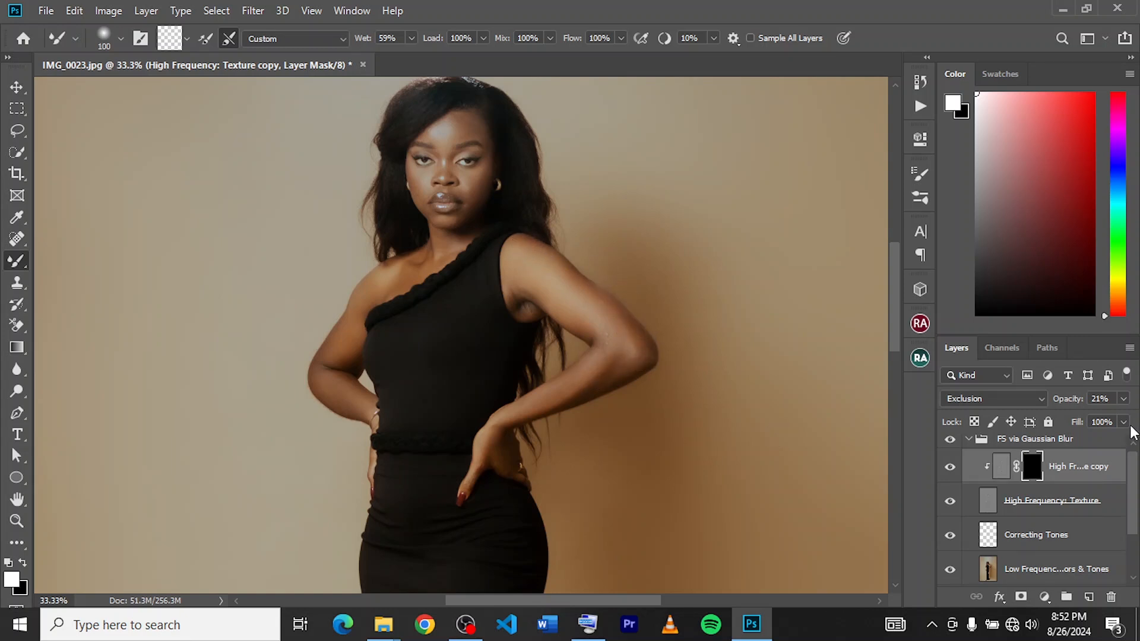
click(1124, 399)
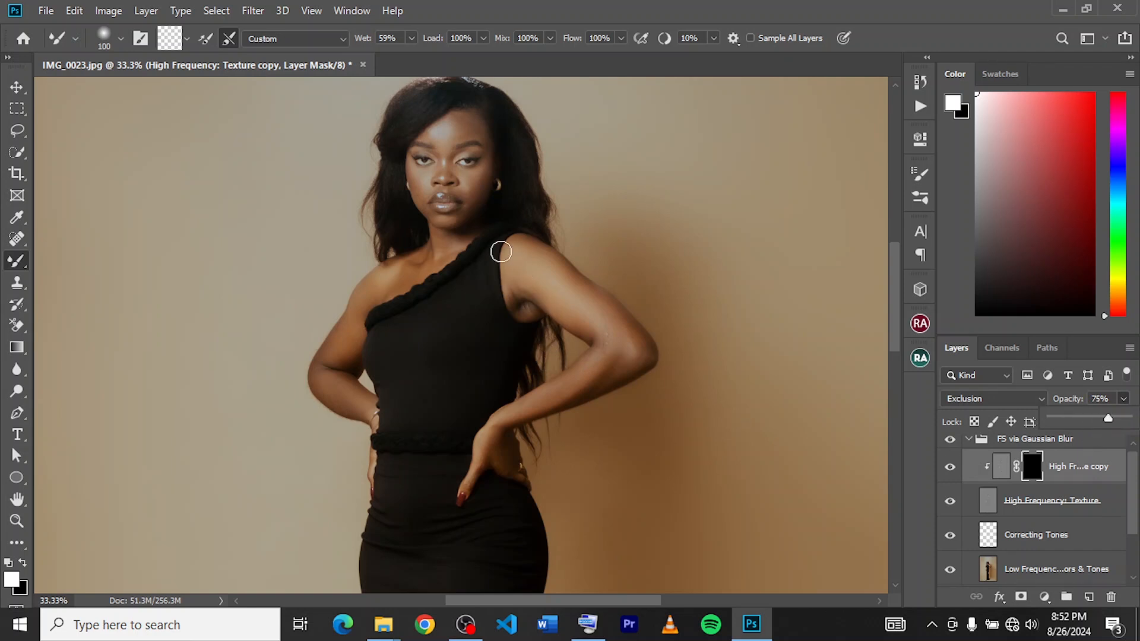
click(479, 180)
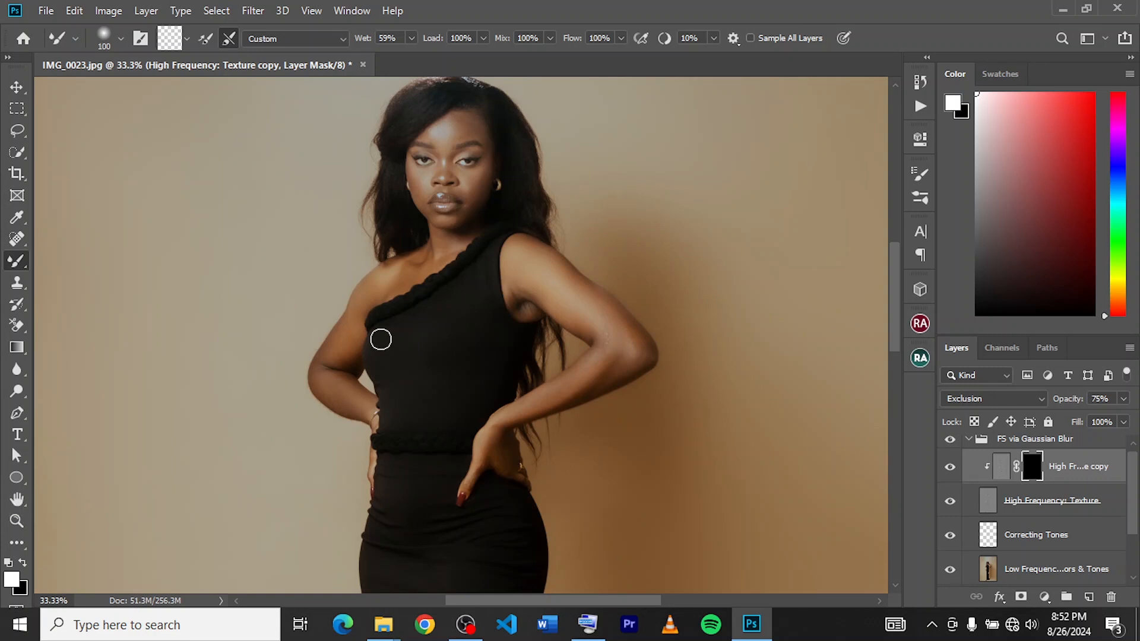
- Paint white over the face and arm skin on the texture copy's mask with the regular Brush at size 90
right_click(20, 265)
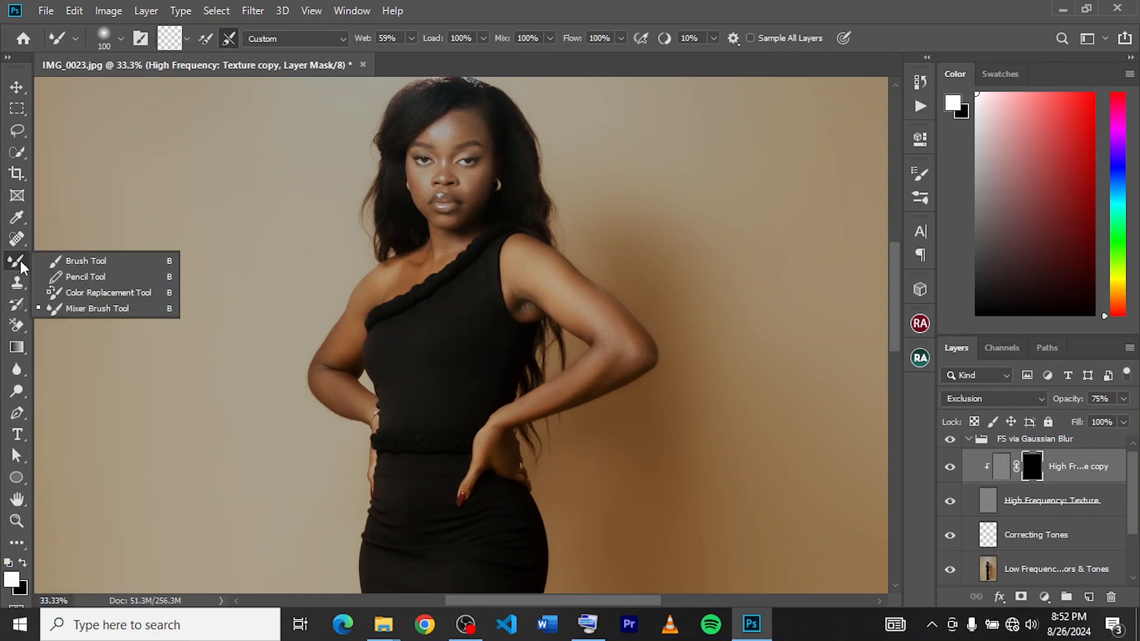
click(79, 263)
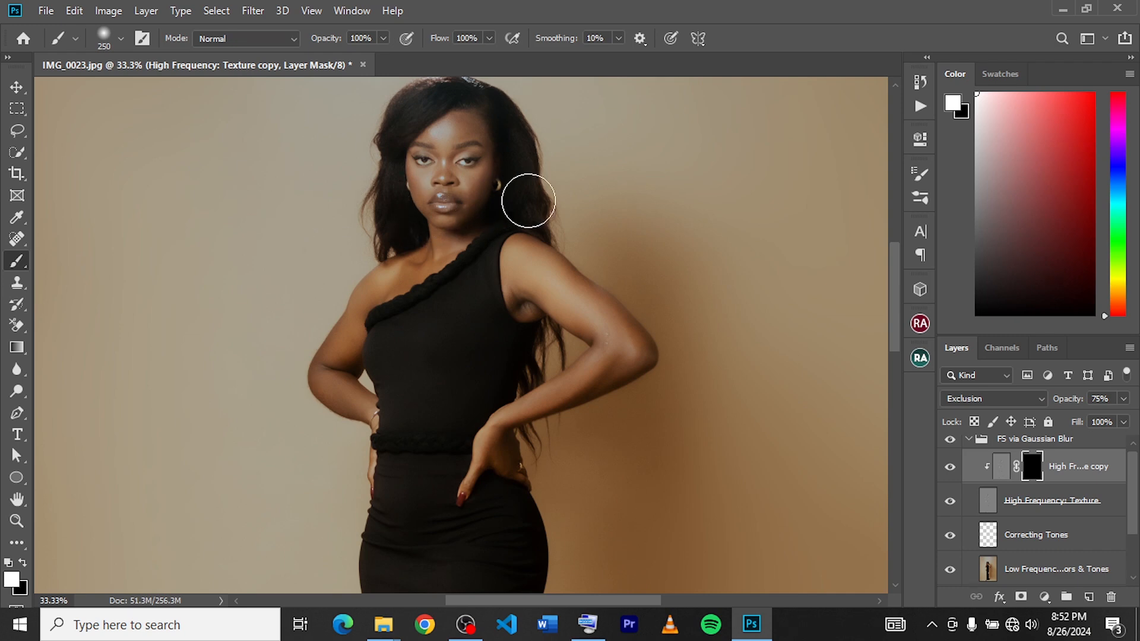
key(bracketleft)
key(bracketleft)
key(bracketleft)
key(bracketleft)
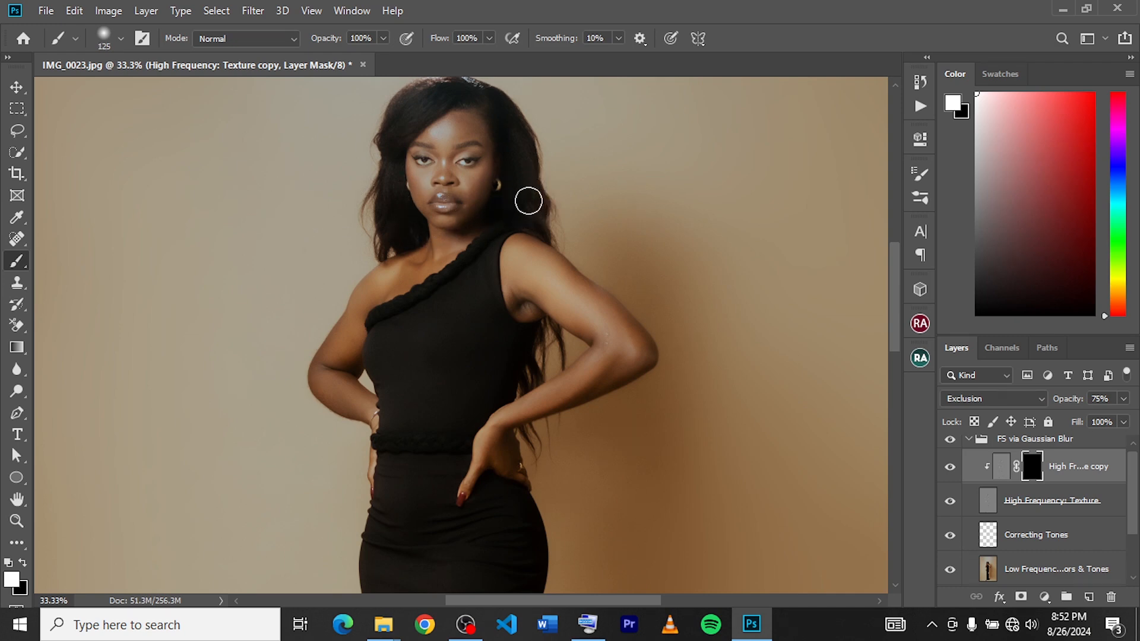
key(bracketleft)
key(bracketleft)
mouse_move(606, 303)
mouse_down()
mouse_move(595, 297)
mouse_move(645, 348)
mouse_move(630, 323)
mouse_move(620, 366)
mouse_move(579, 392)
mouse_up()
mouse_move(895, 335)
mouse_down()
mouse_move(894, 422)
mouse_move(892, 328)
mouse_up()
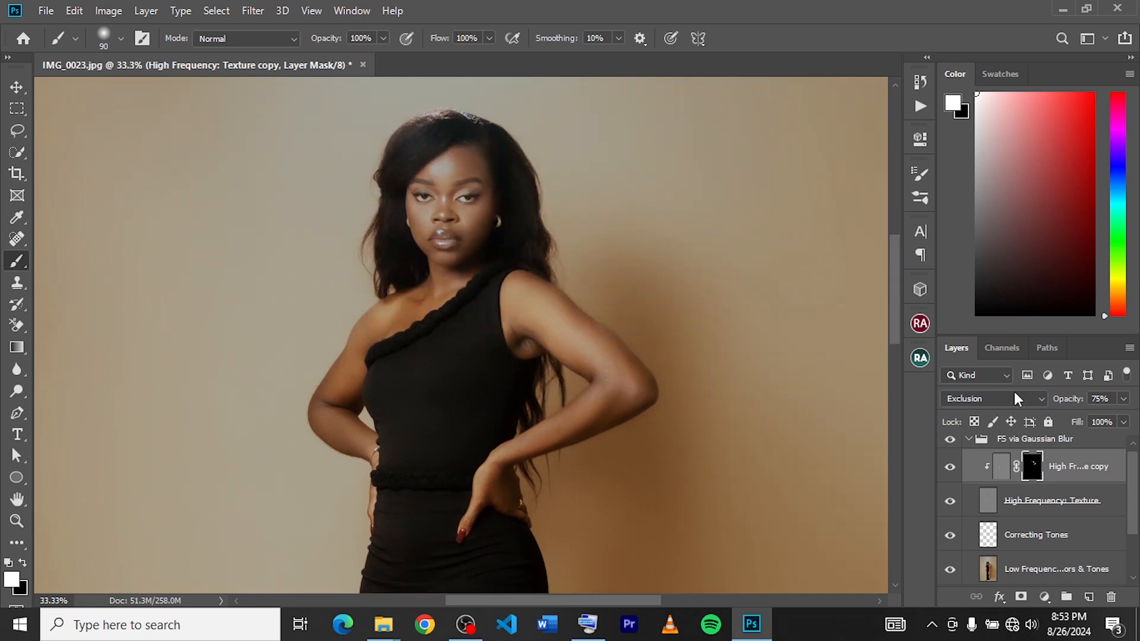
- Check the masked texture copy's effect by toggling its visibility, and reduce the layer's opacity to 58%
click(949, 469)
click(1123, 400)
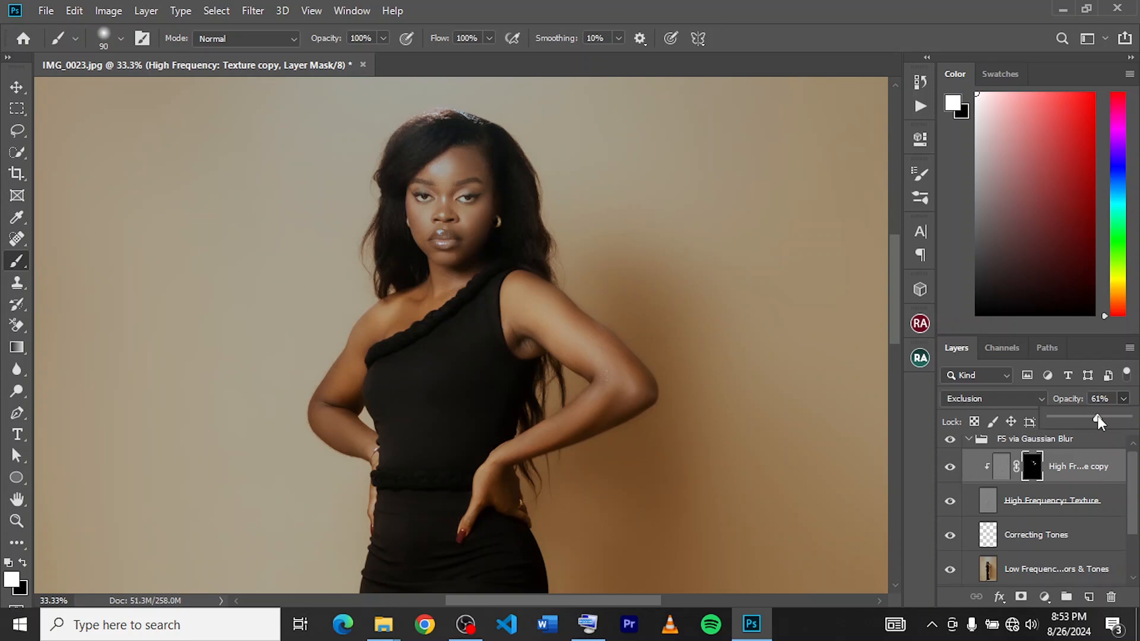
click(928, 497)
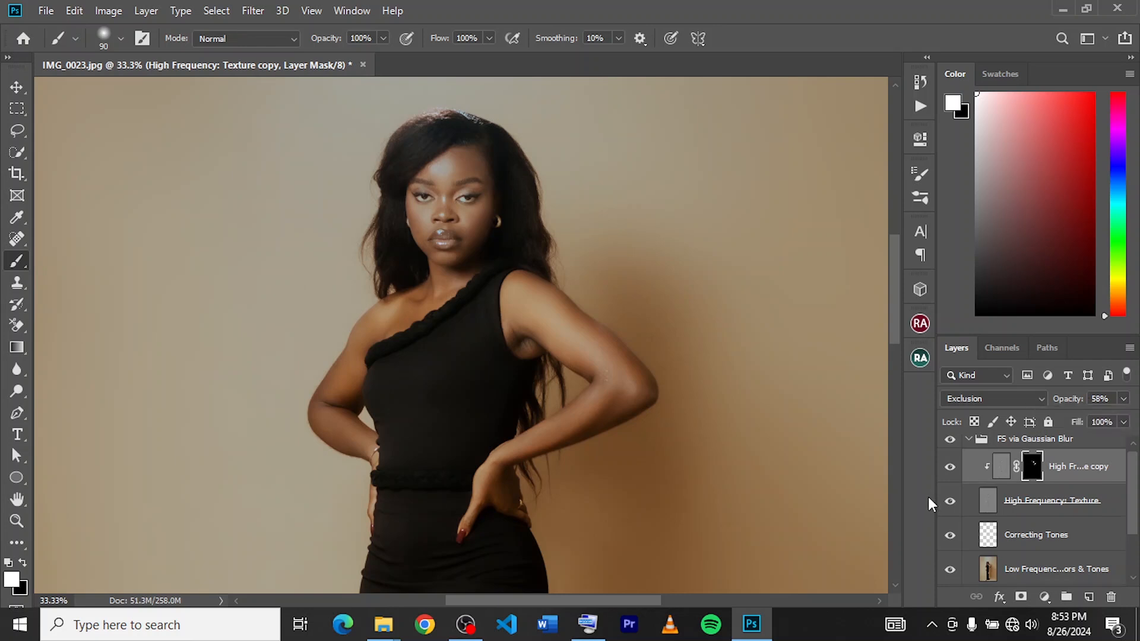
- Collapse the FS via Gaussian Blur group and create the Beauty Retouch DB Curves dodge and burn layers above it
click(971, 448)
key(ctrl+minus)
key(ctrl+minus)
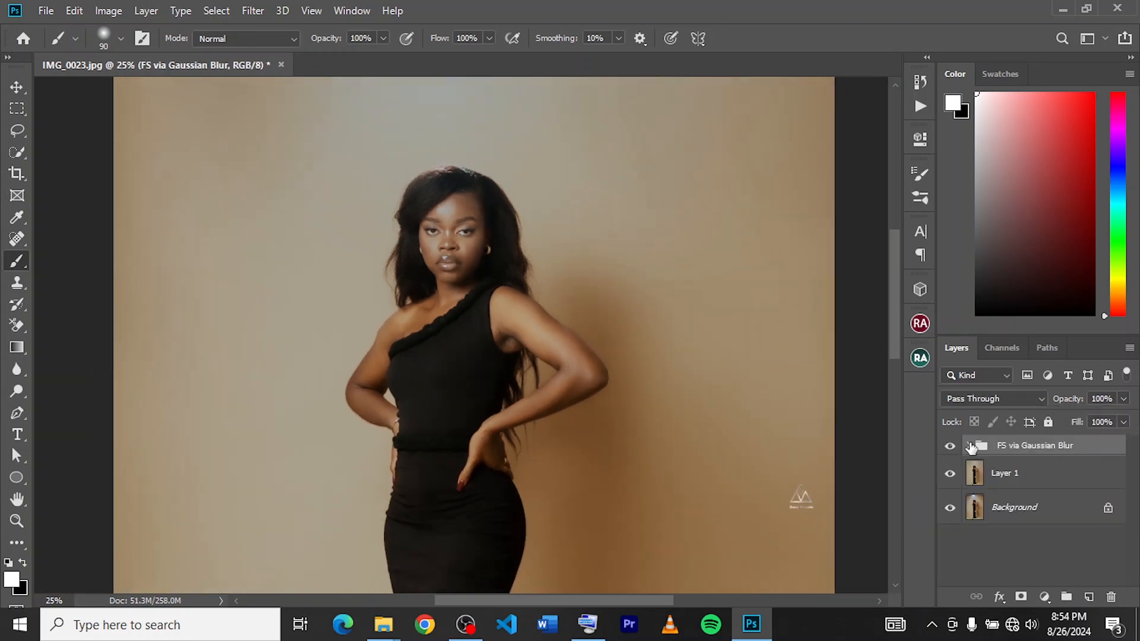
key(ctrl+minus)
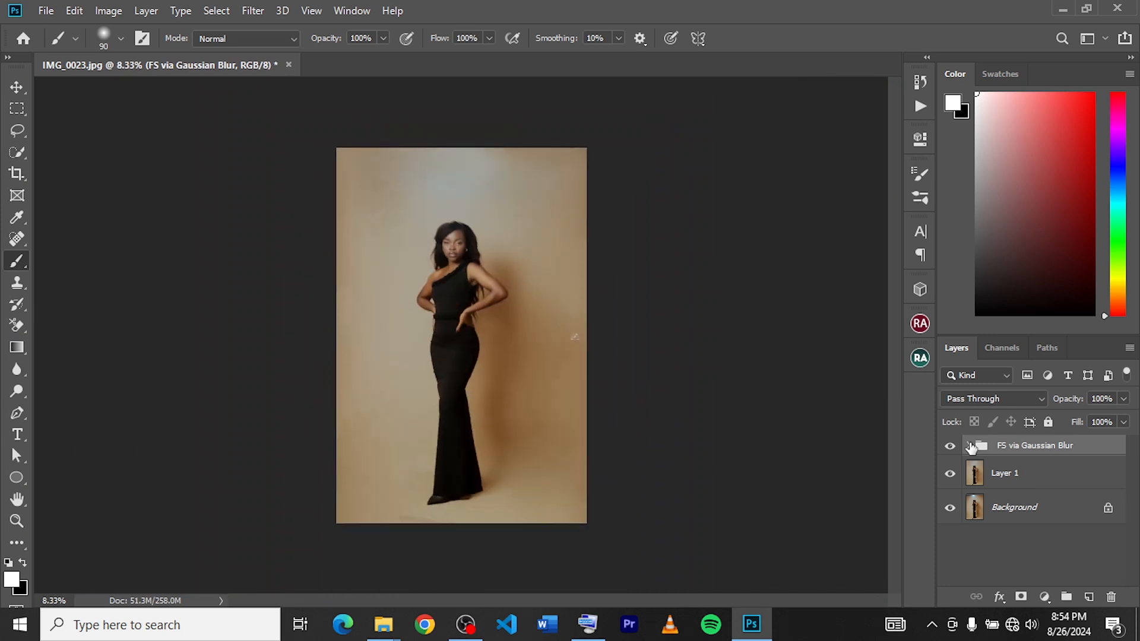
key(ctrl+plus)
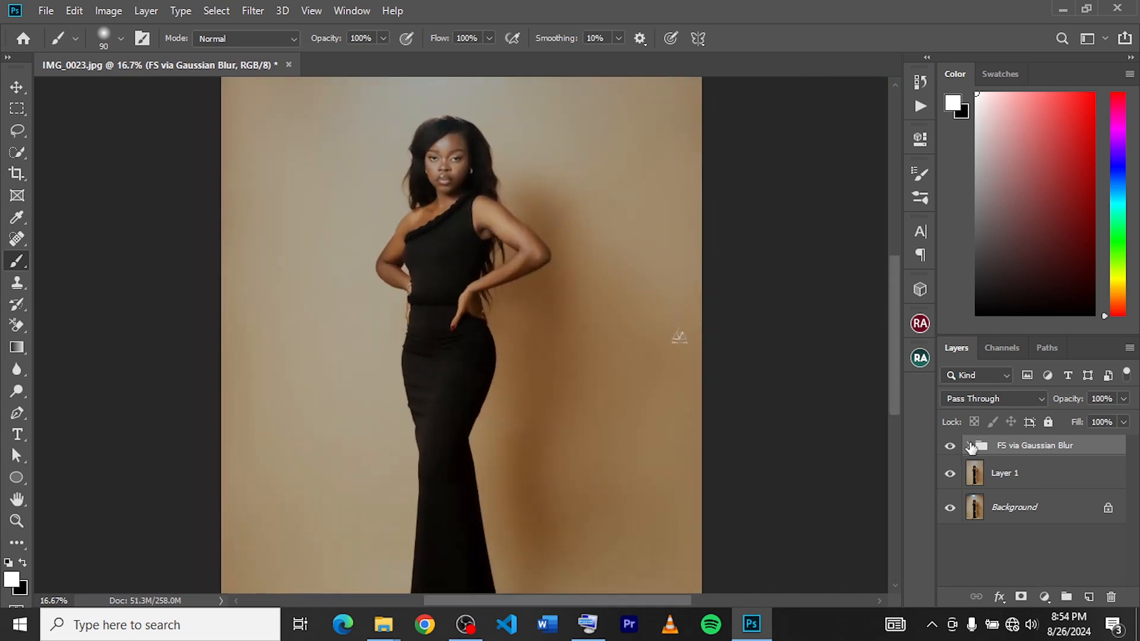
click(915, 329)
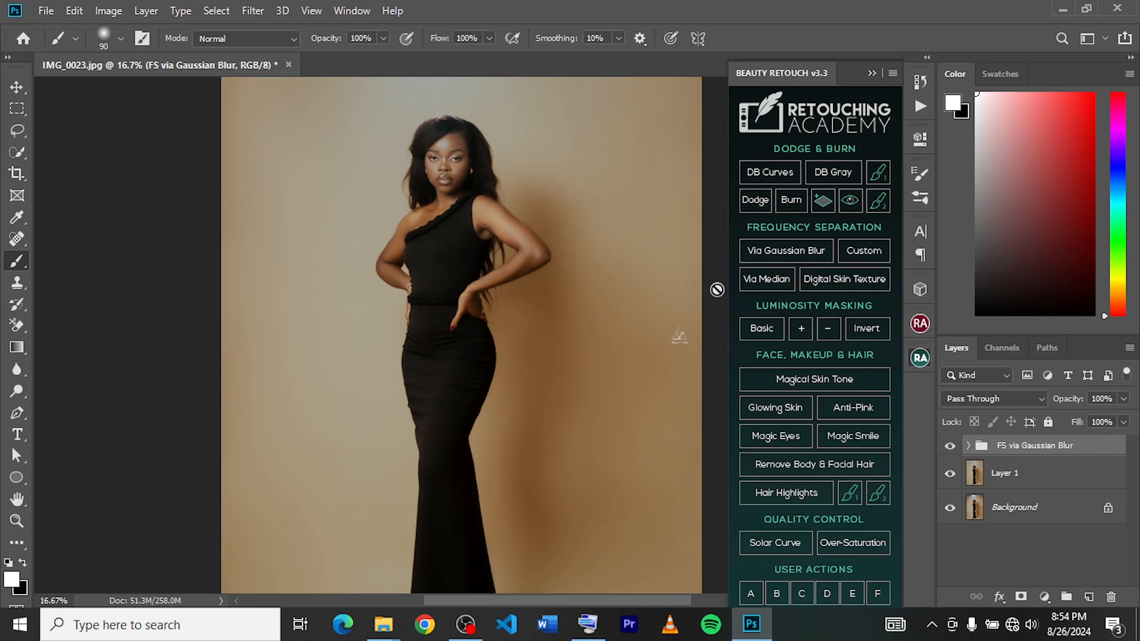
click(767, 177)
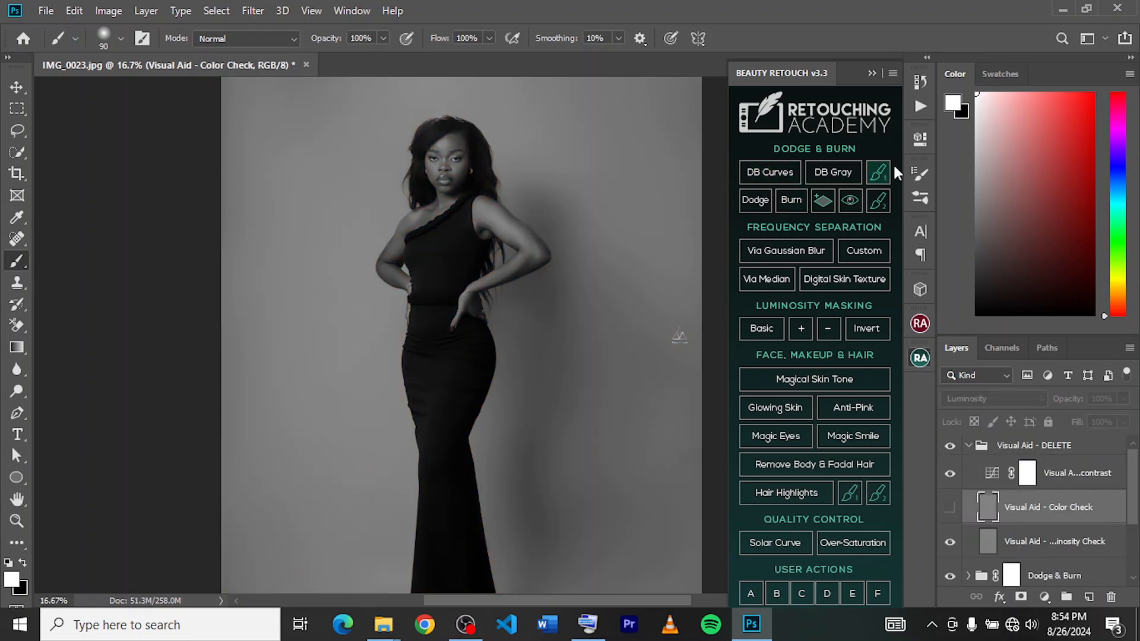
click(869, 72)
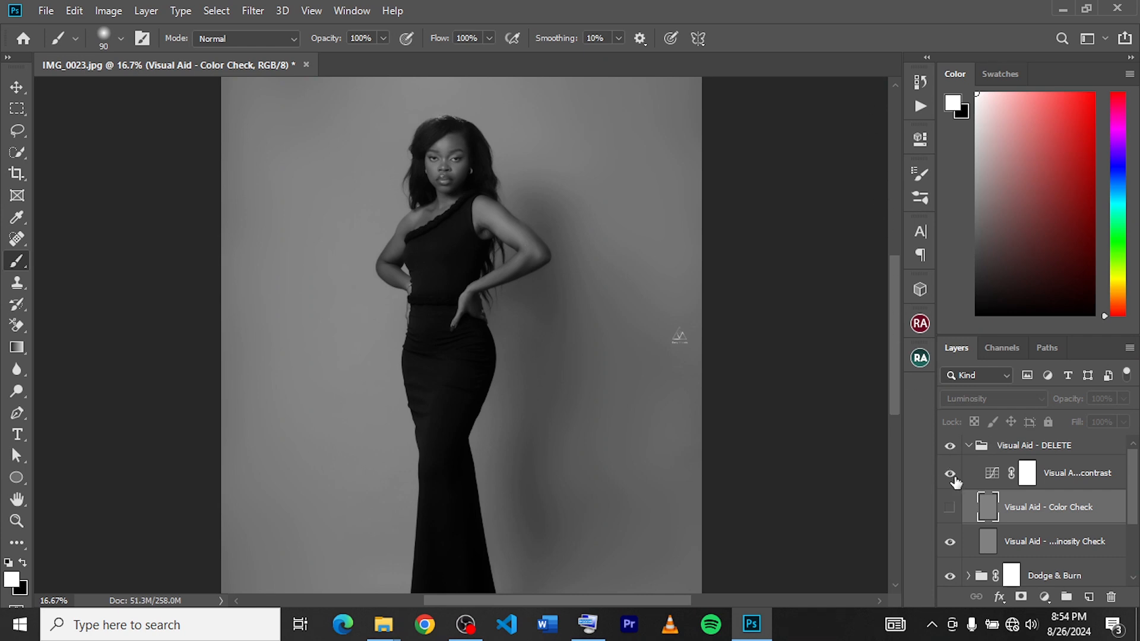
- Hide the visual aid's luminosity check layer, lower the Visual Aid - DELETE group's opacity to 46%, and collapse the group
click(950, 545)
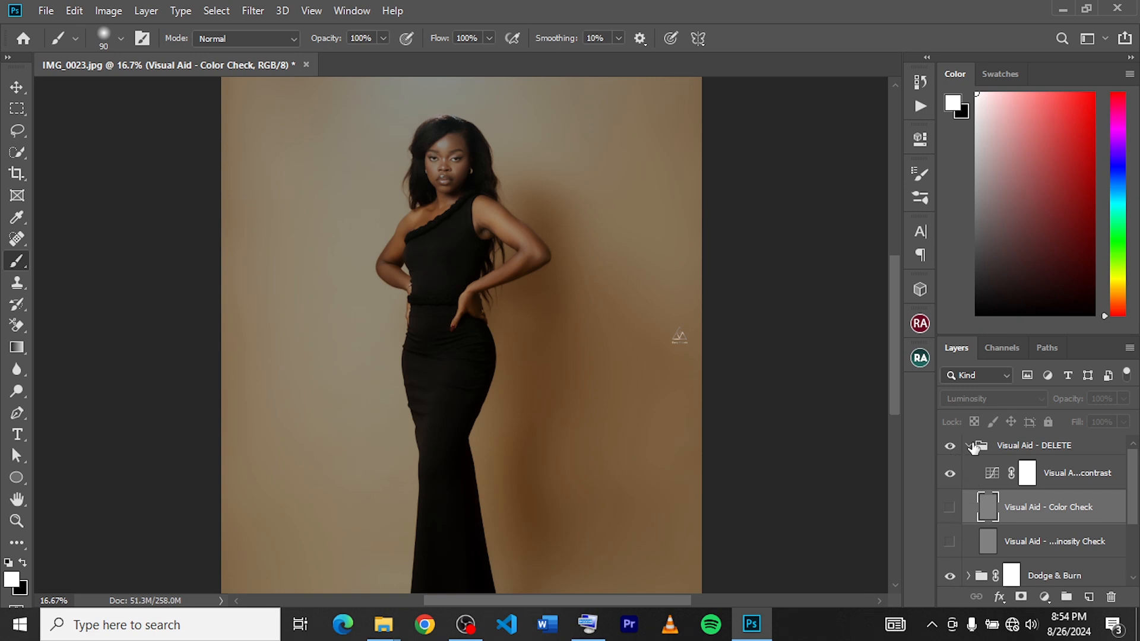
click(1013, 446)
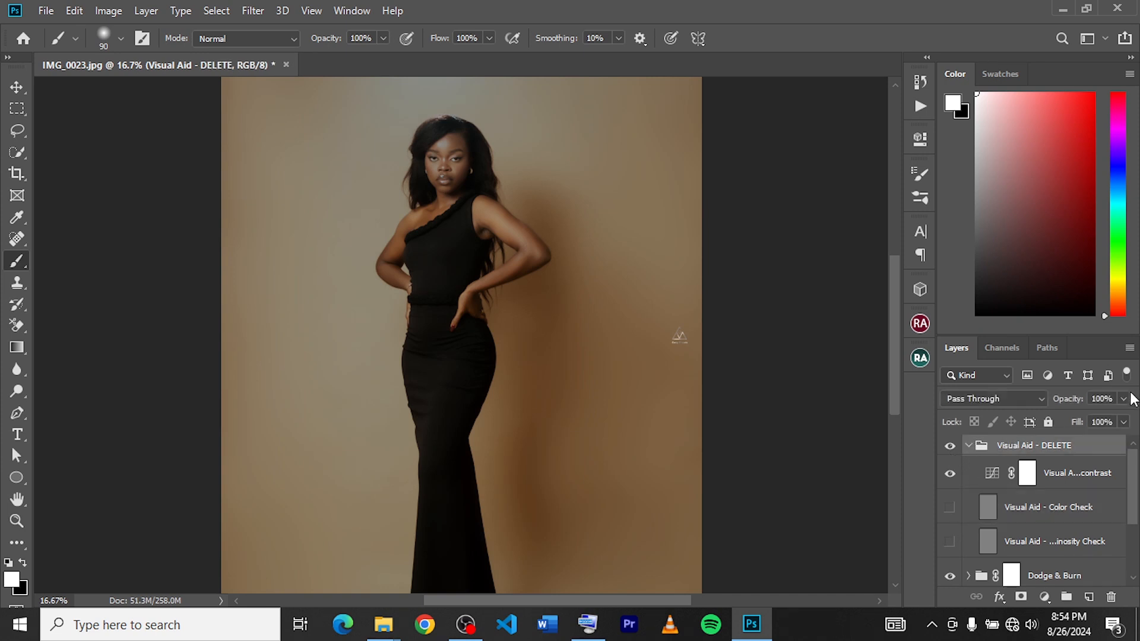
click(951, 449)
click(950, 449)
click(1123, 398)
drag(1127, 418, 1086, 419)
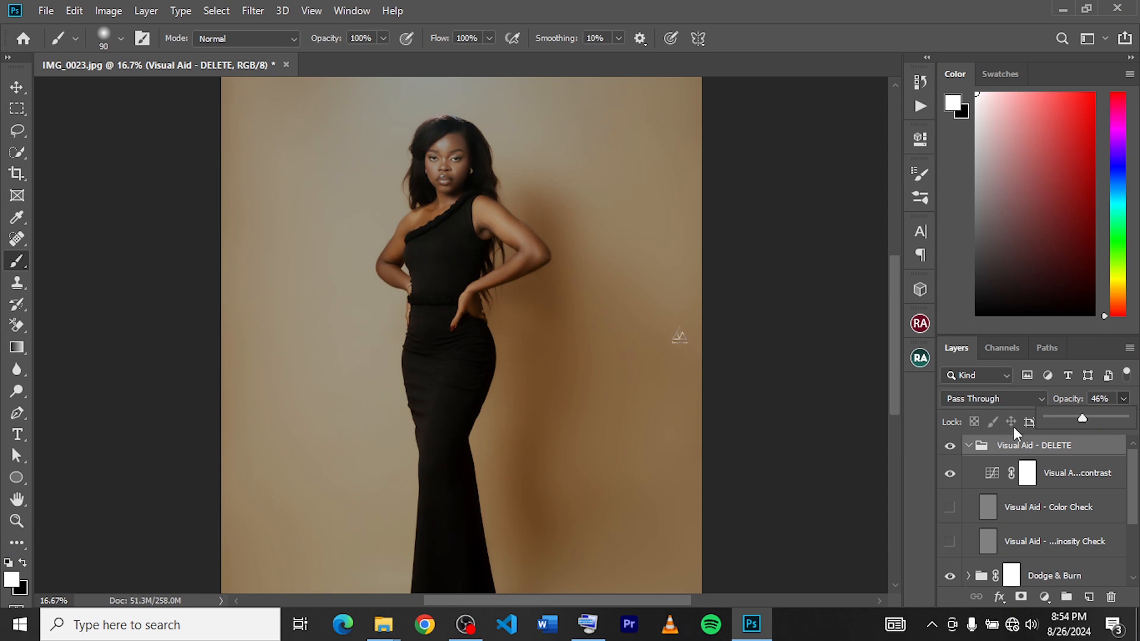
click(968, 445)
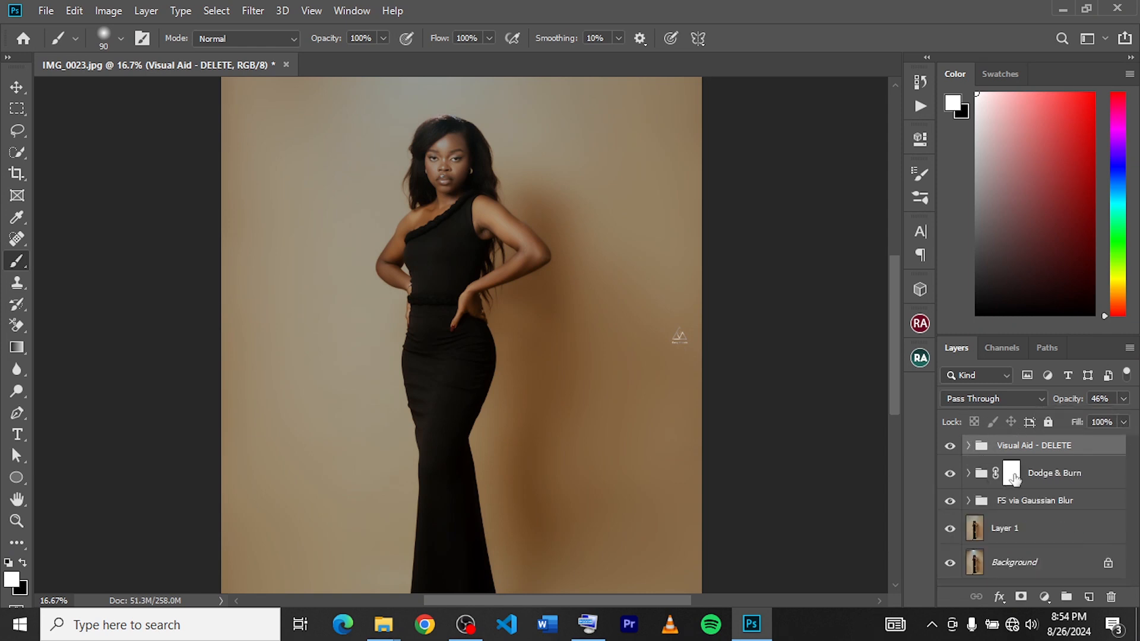
- Expand the Dodge & Burn group and paint white highlights over the cheeks and forehead on the Dodge Curve mask
click(968, 474)
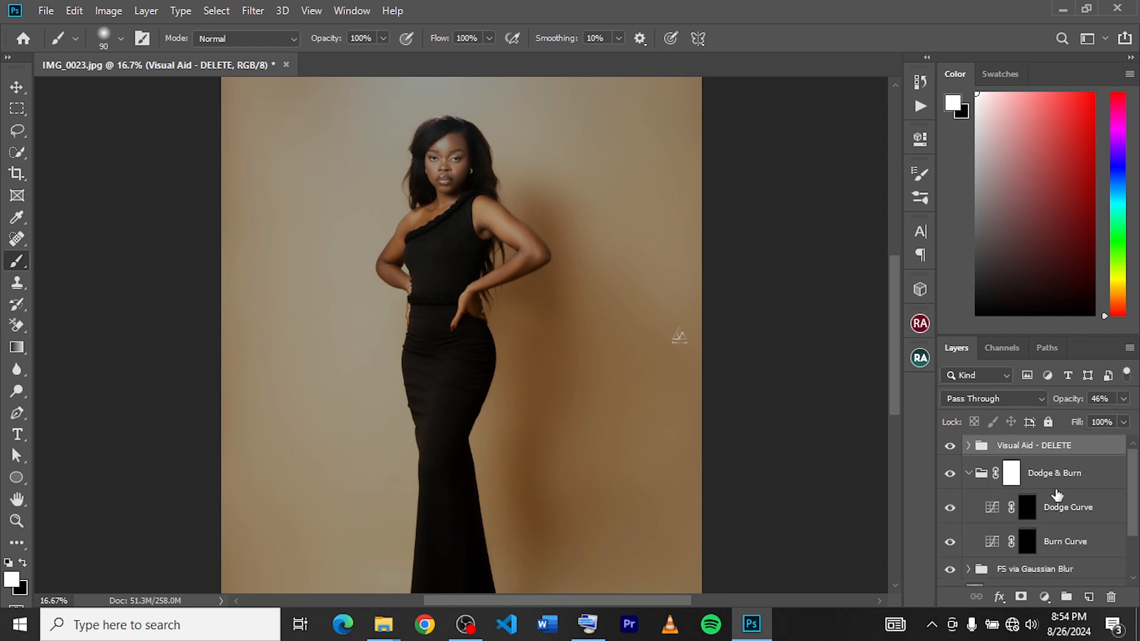
click(1055, 512)
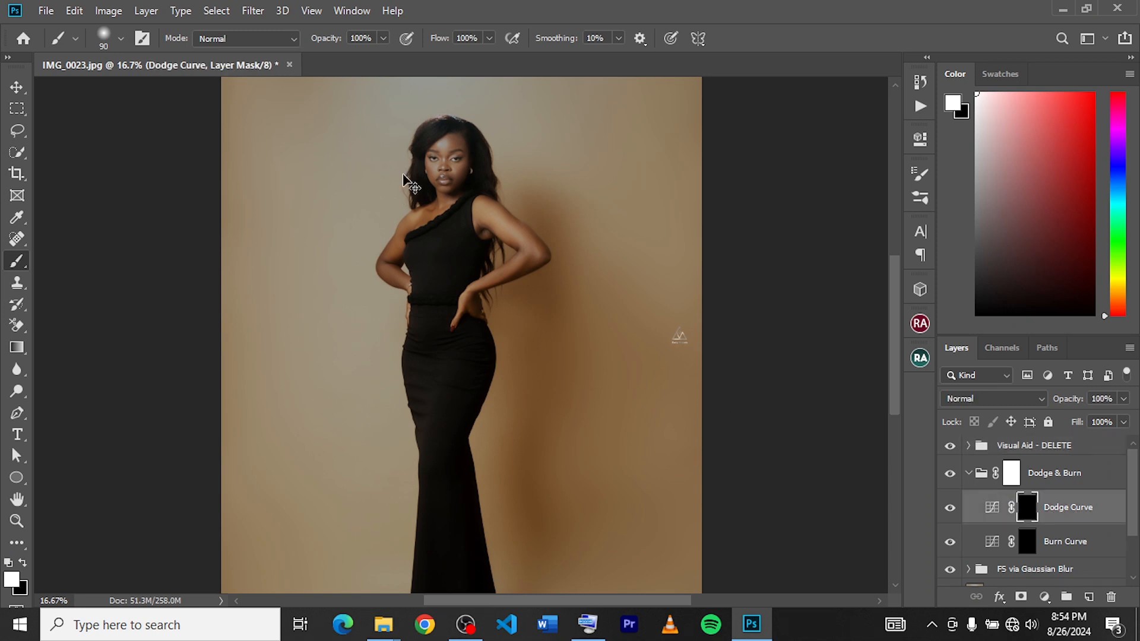
key(ctrl+plus)
key(ctrl+plus)
key(ctrl+plus)
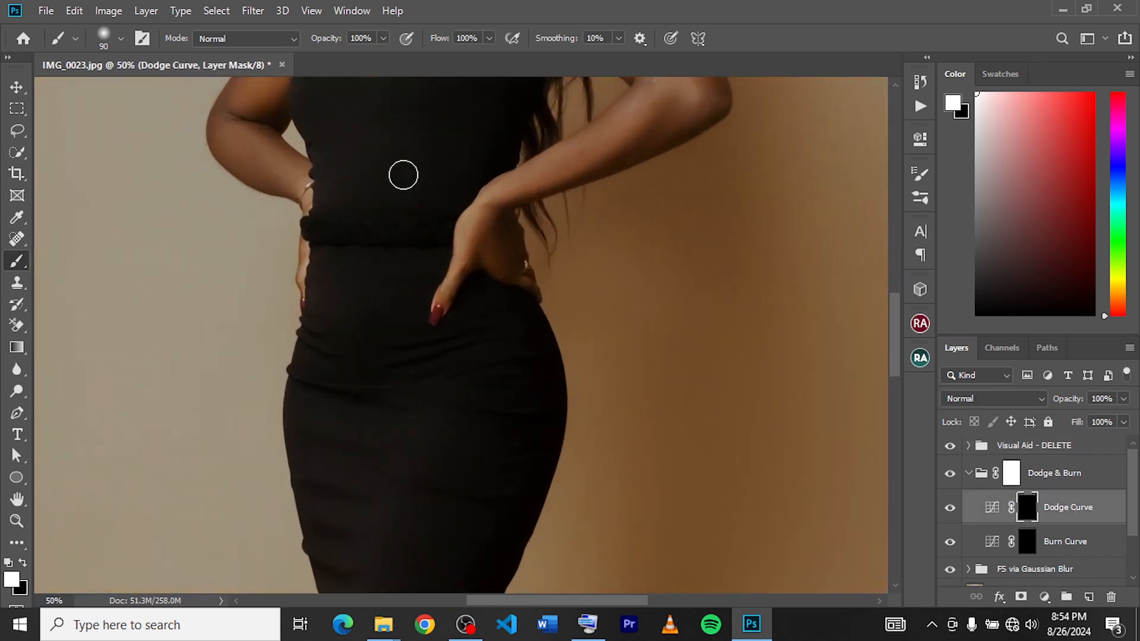
key(space)
scroll(435, 237, up, 6)
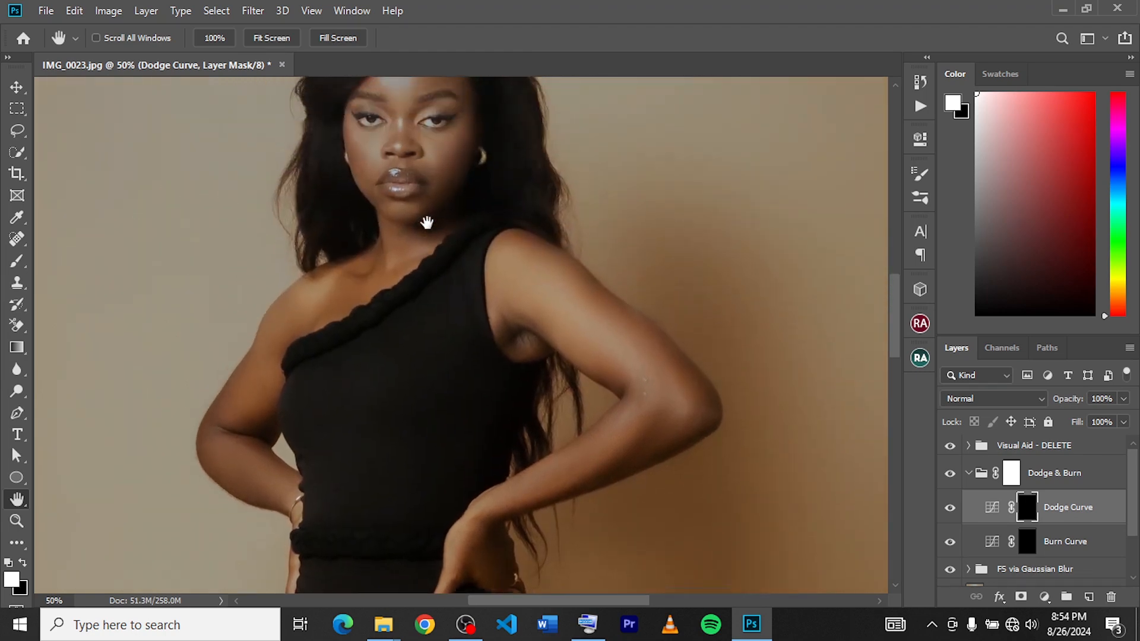
key(ctrl+plus)
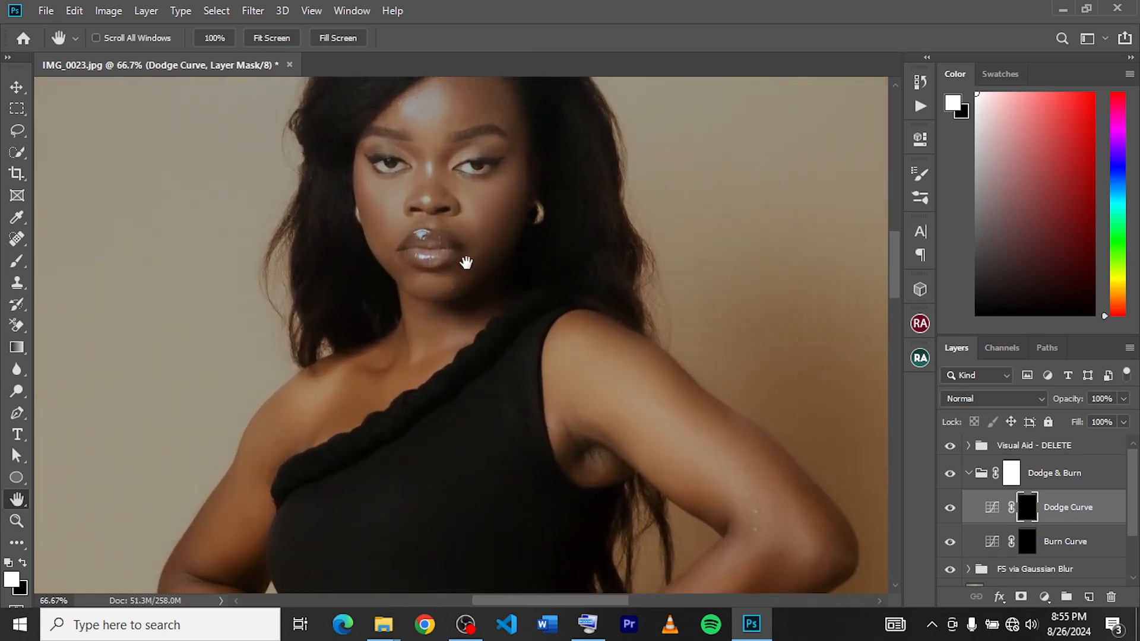
drag(478, 288, 498, 300)
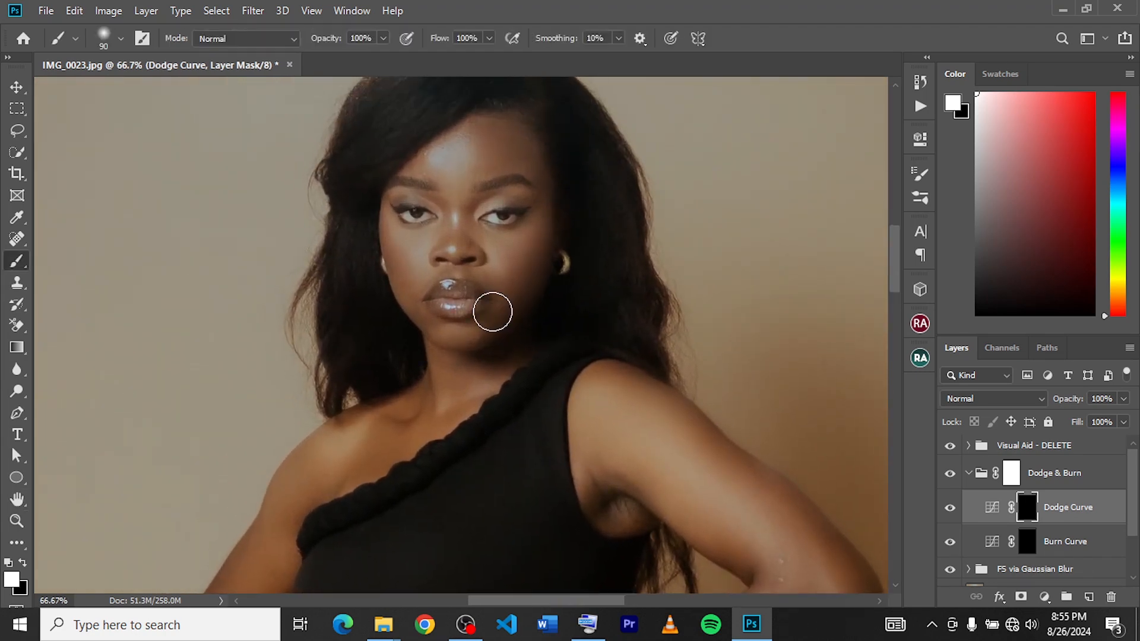
key(ctrl+minus)
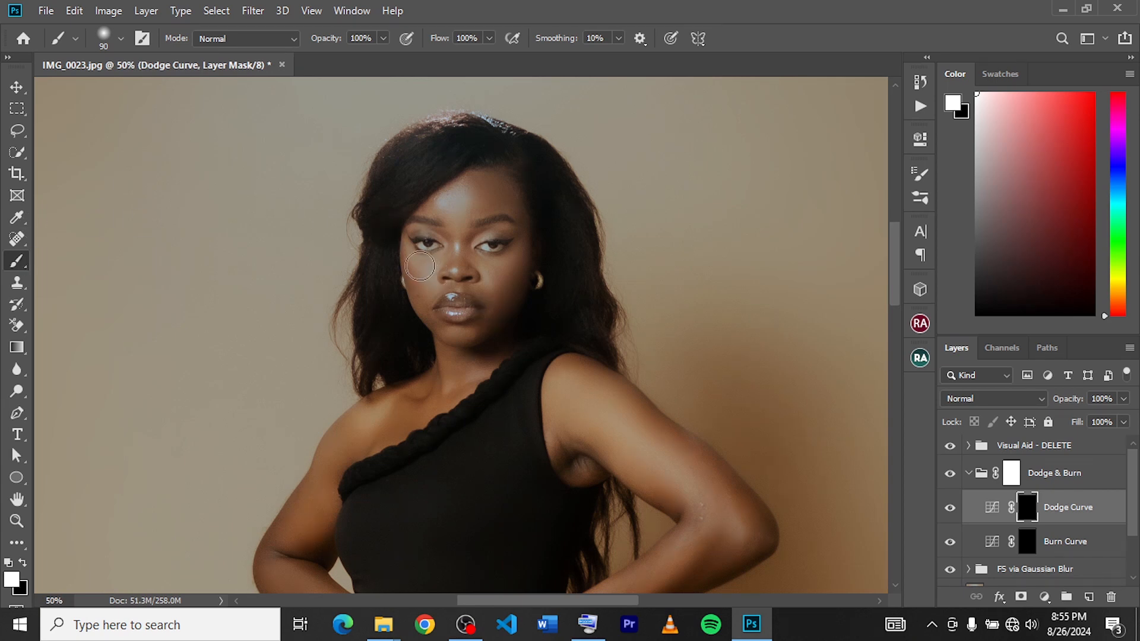
key(bracketleft)
key(bracketleft)
mouse_move(421, 265)
mouse_down()
mouse_move(423, 282)
mouse_move(423, 272)
mouse_up()
drag(495, 289, 493, 271)
mouse_move(462, 204)
mouse_down()
mouse_move(455, 218)
mouse_move(452, 205)
mouse_up()
- Set the brush size to 80 px with 0% hardness, and undo the stray dab on the backdrop
key(bracketright)
key(bracketright)
key(bracketright)
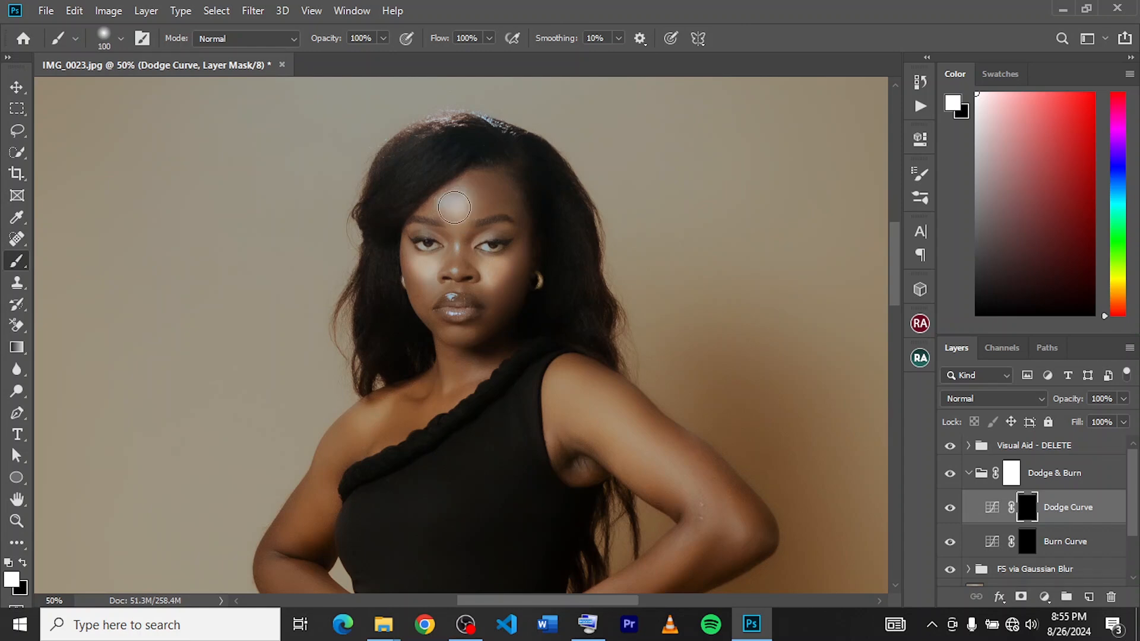
key(ctrl+minus)
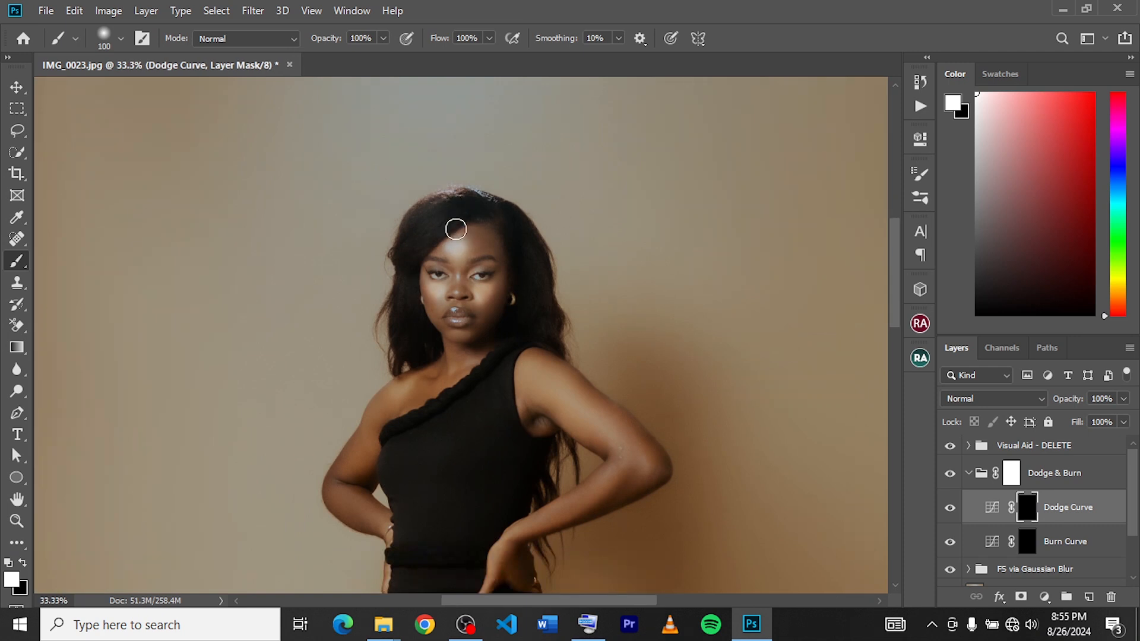
key(bracketleft)
key(bracketleft)
key(bracketleft)
key(bracketleft)
key(bracketright)
key(bracketright)
right_click(648, 242)
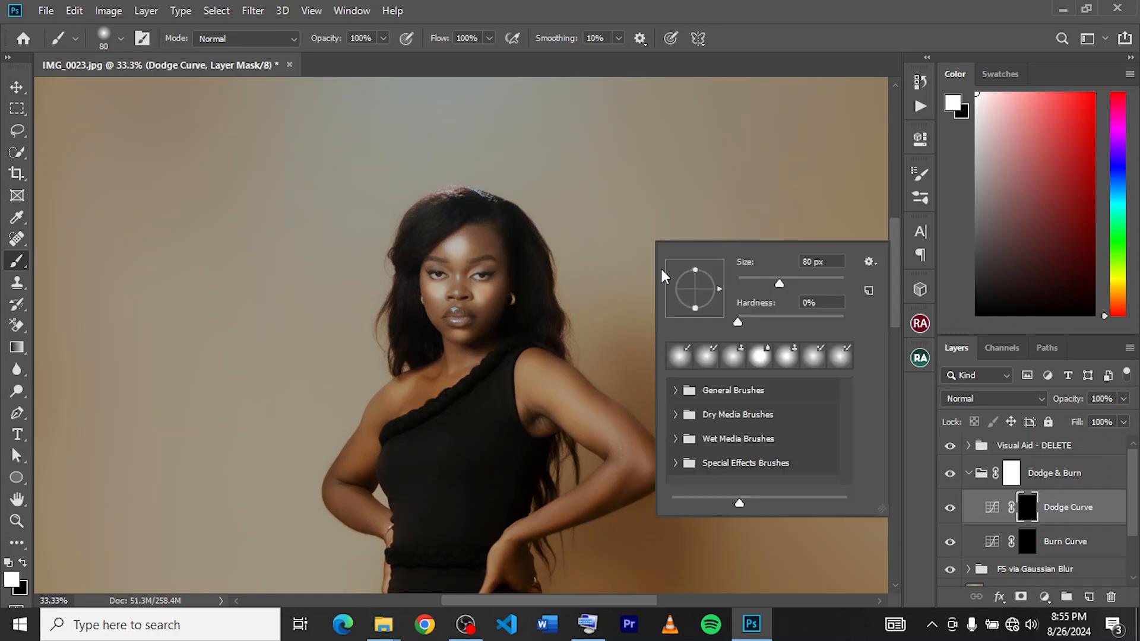
click(756, 322)
drag(831, 322, 736, 323)
click(703, 165)
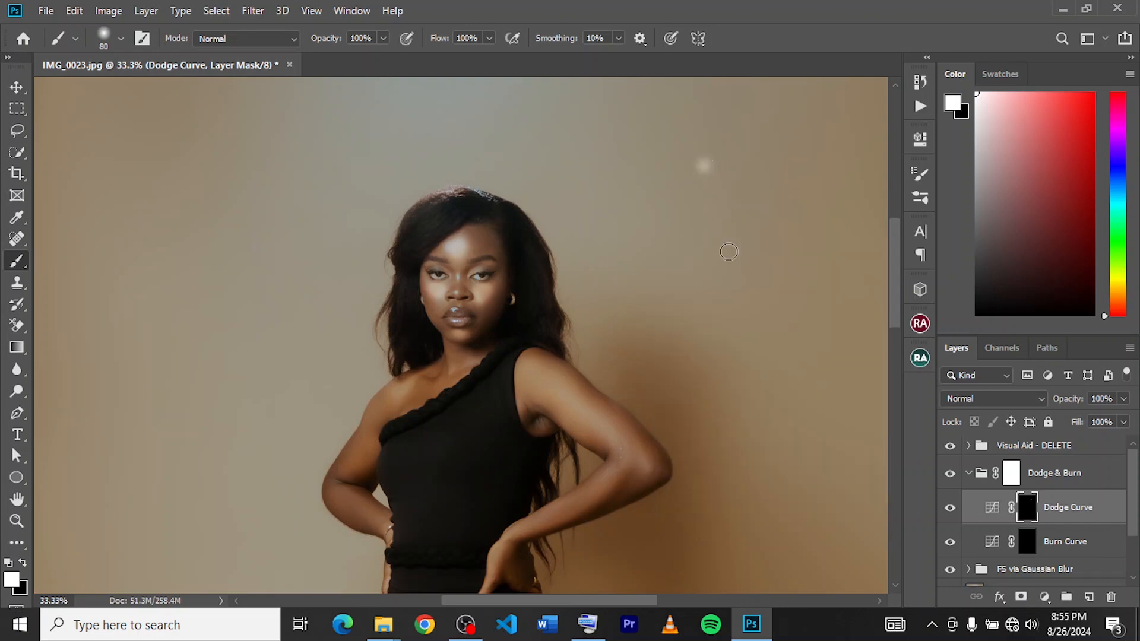
key(ctrl+z)
- Lower the Dodge Curve layer's opacity to 53% and compare the image with the layer hidden and shown
key(ctrl+minus)
key(ctrl+minus)
key(ctrl+minus)
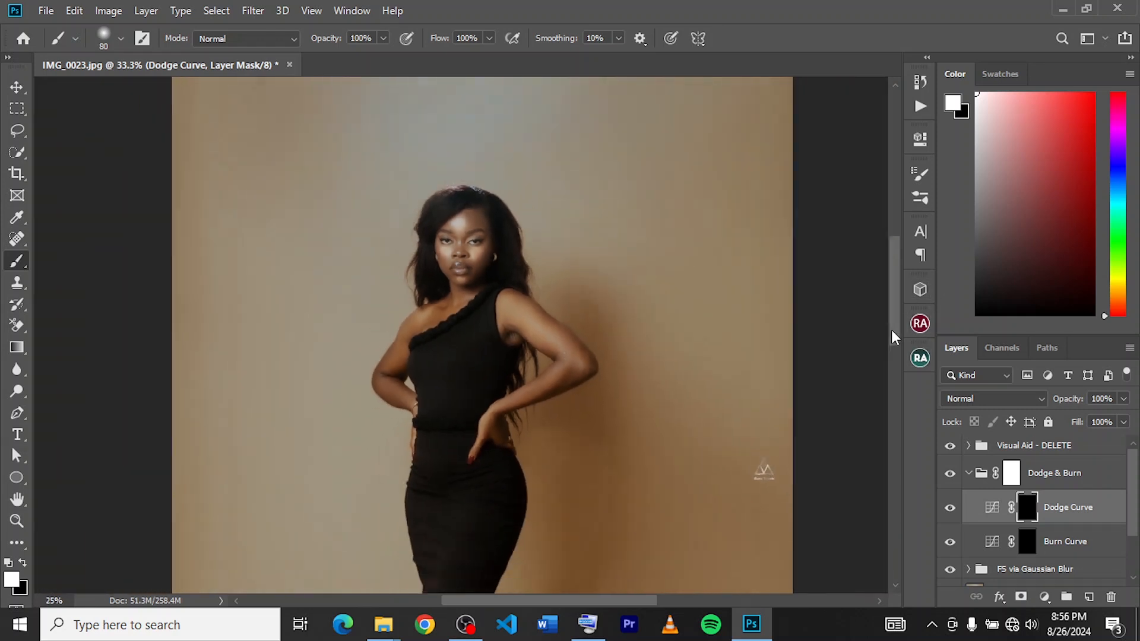
key(ctrl+minus)
key(ctrl+plus)
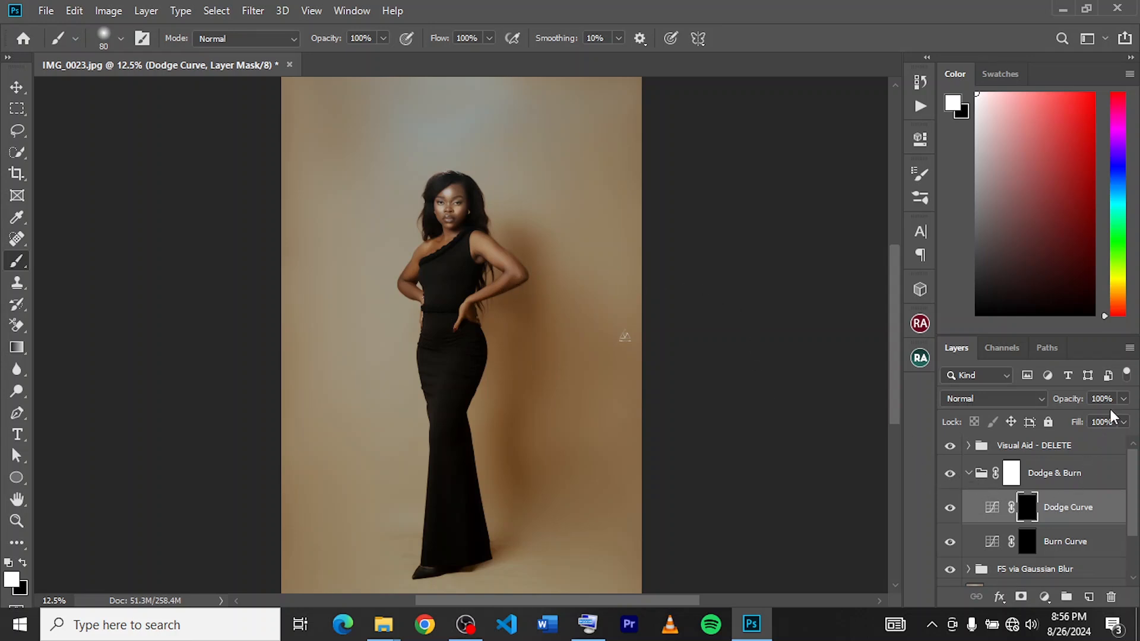
click(1123, 399)
drag(1125, 418, 1082, 418)
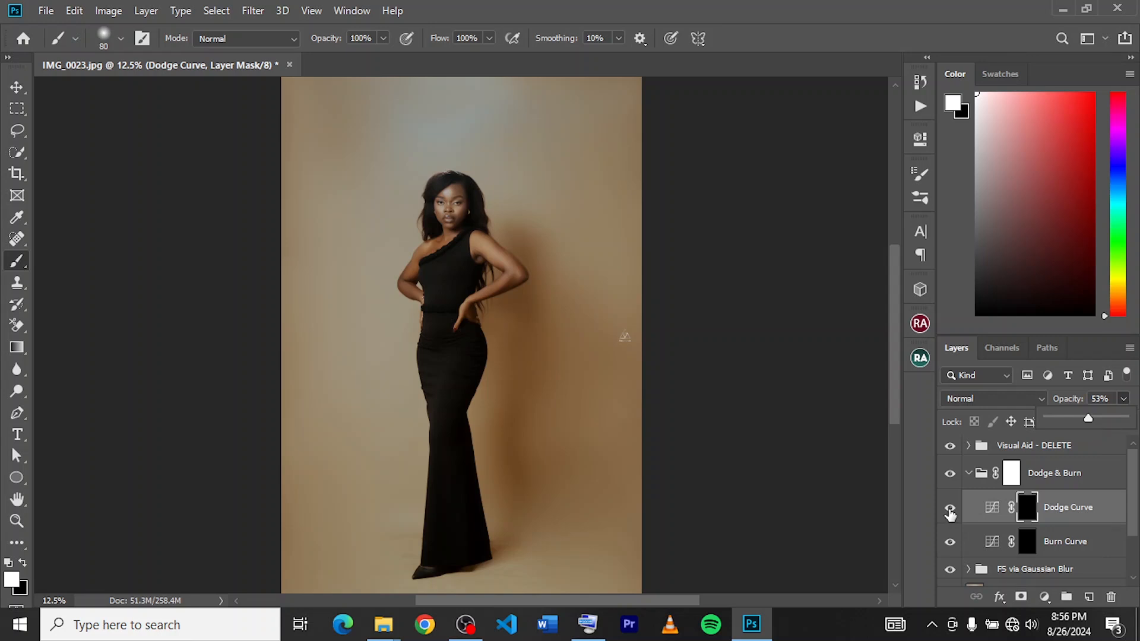
click(950, 511)
click(950, 512)
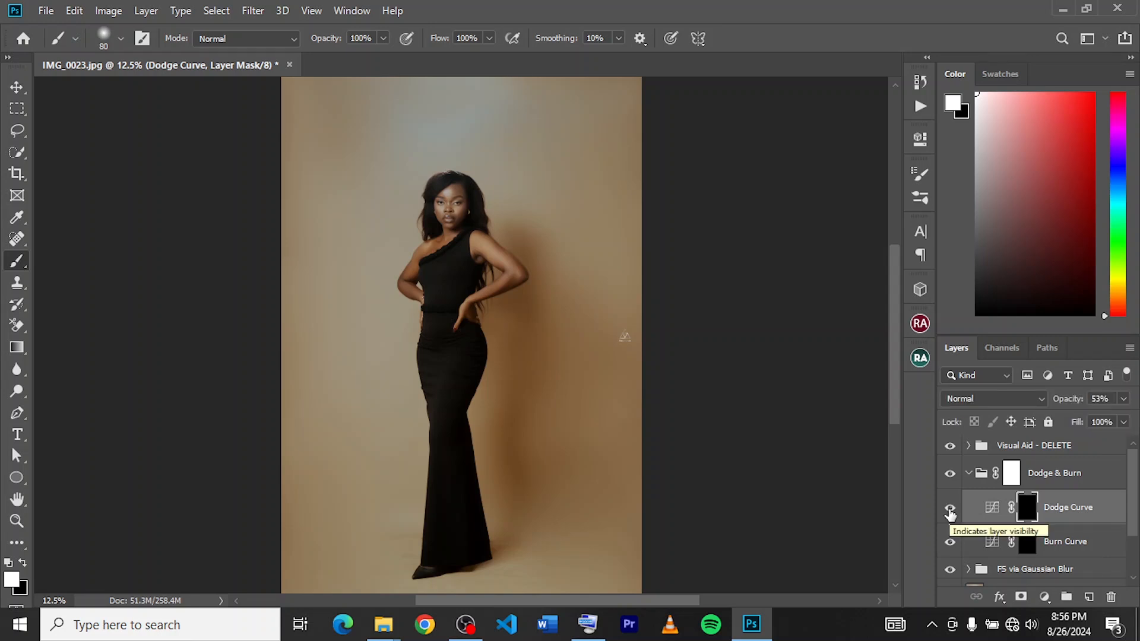
key(ctrl+plus)
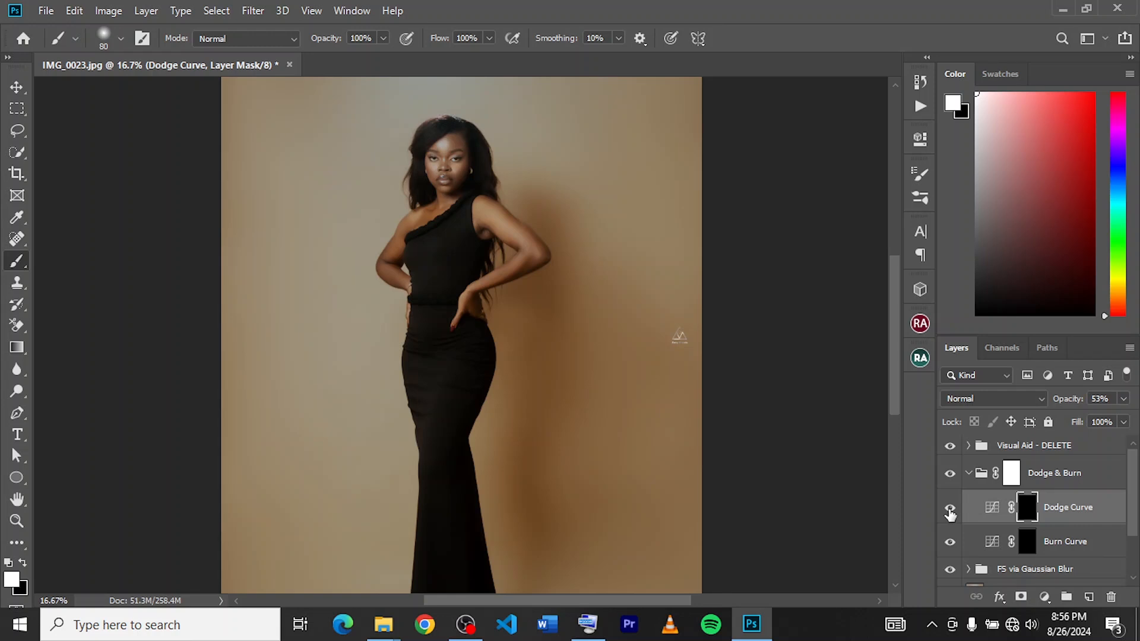
click(950, 510)
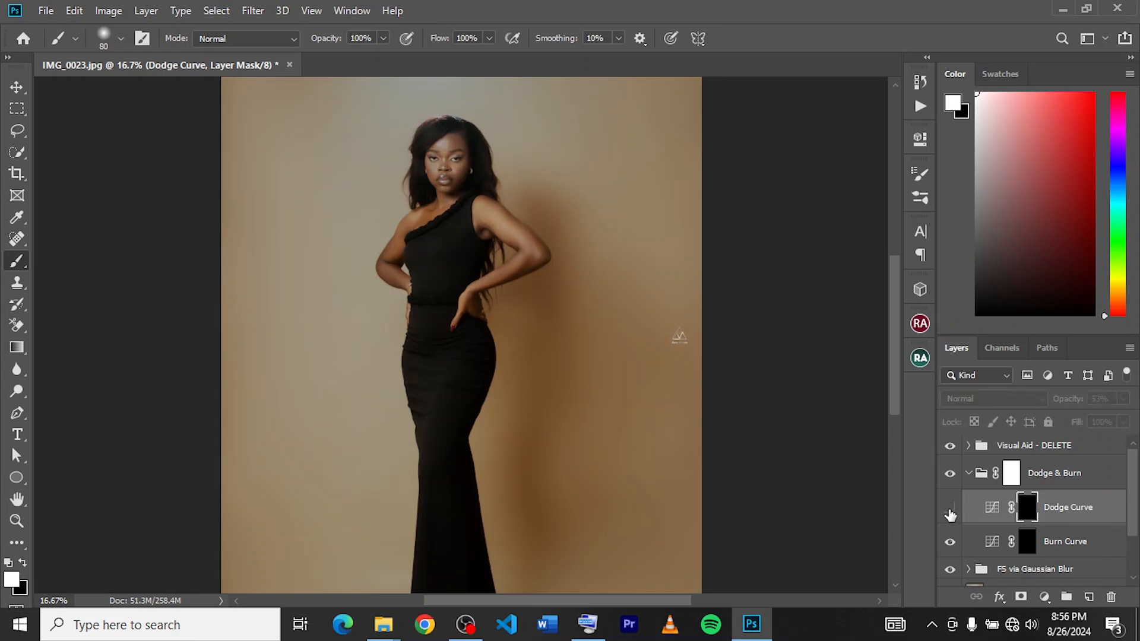
click(949, 512)
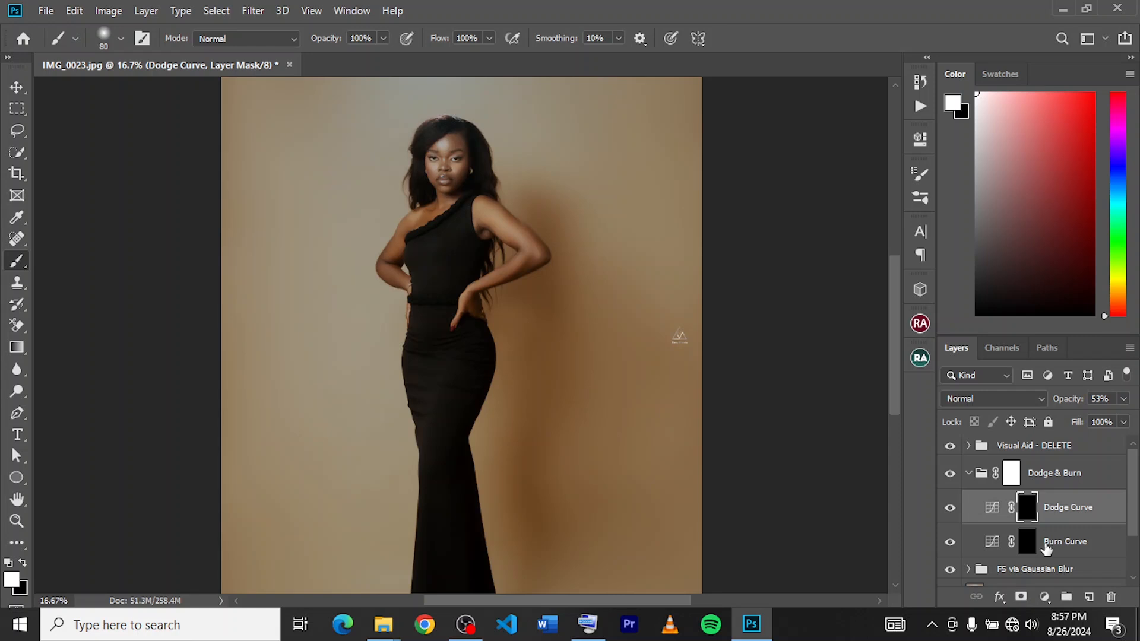
- Collapse the Dodge & Burn group and stamp all visible layers into a new layer above the Visual Aid - DELETE group
click(1049, 549)
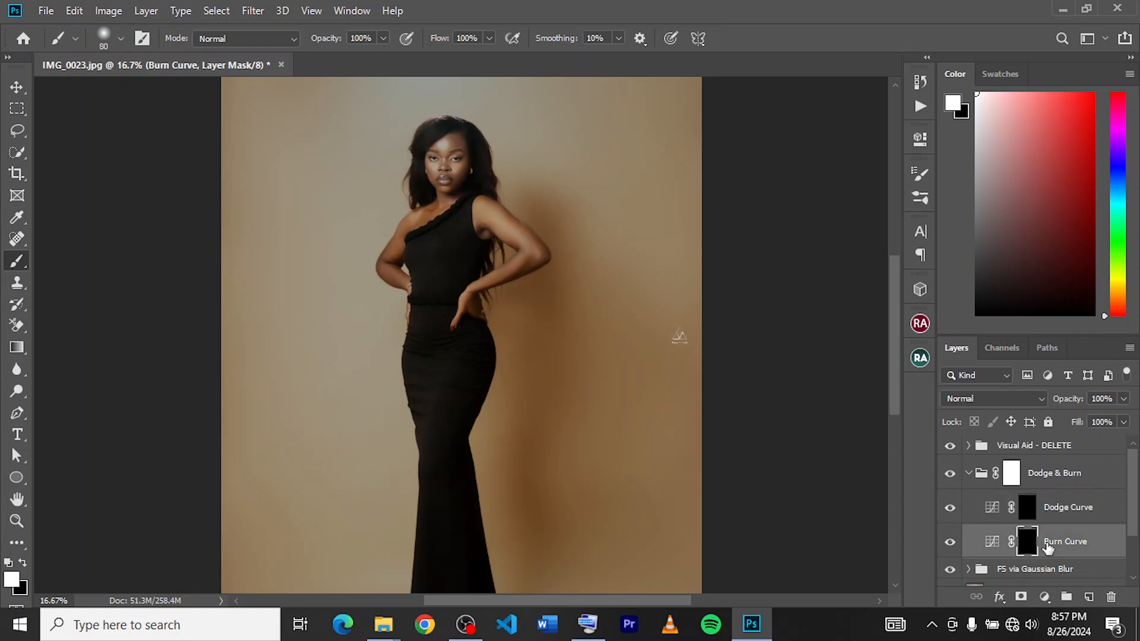
click(969, 481)
click(968, 473)
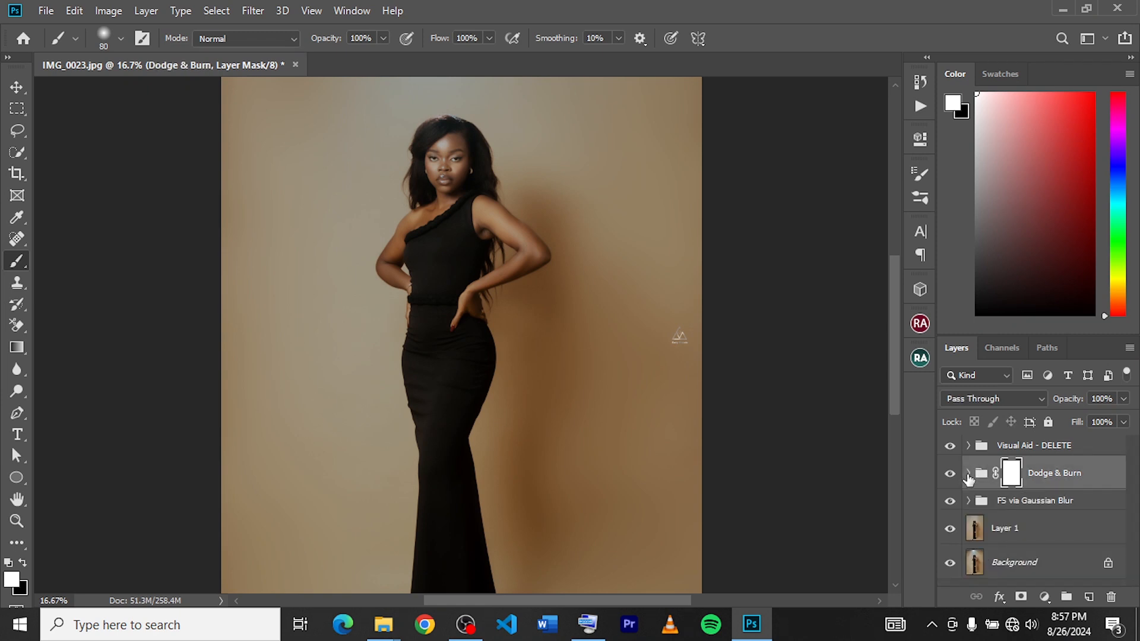
click(968, 446)
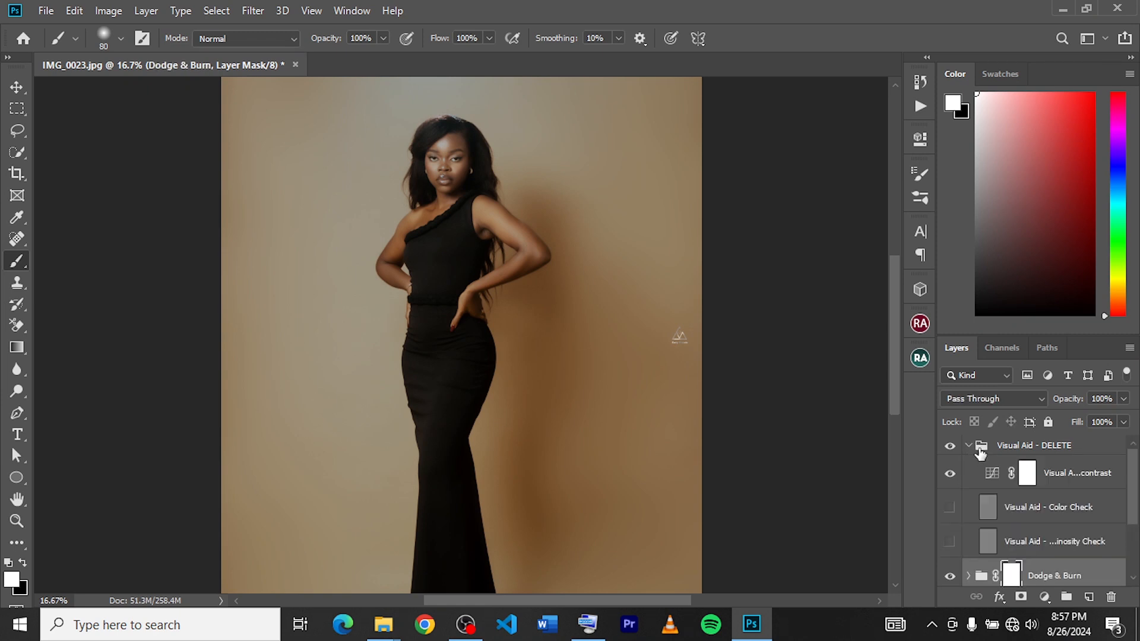
click(969, 446)
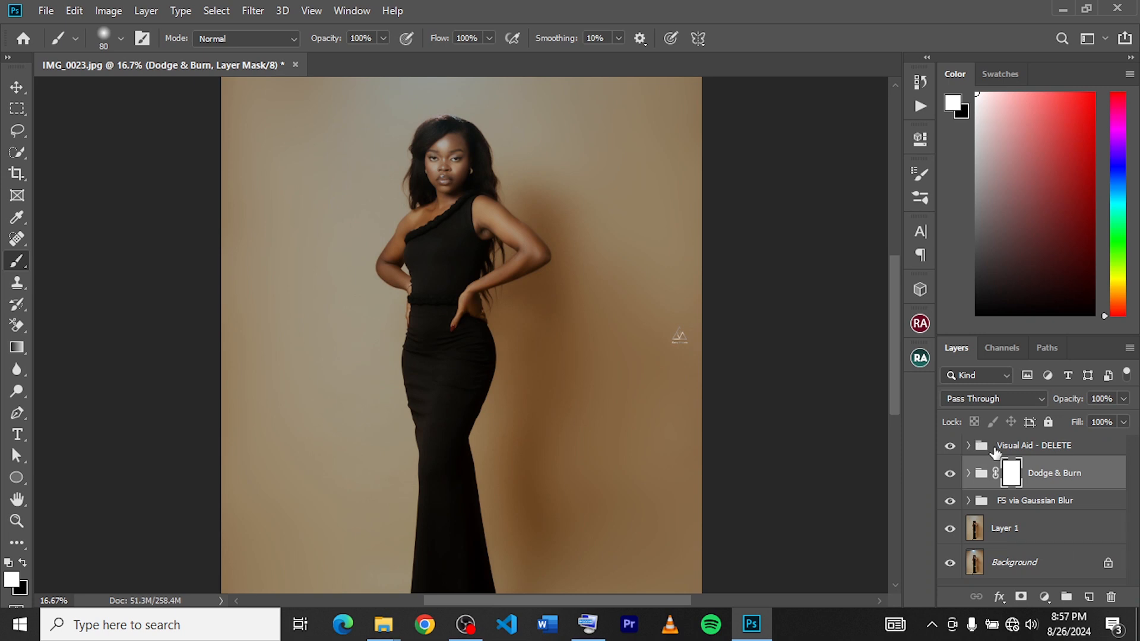
click(995, 451)
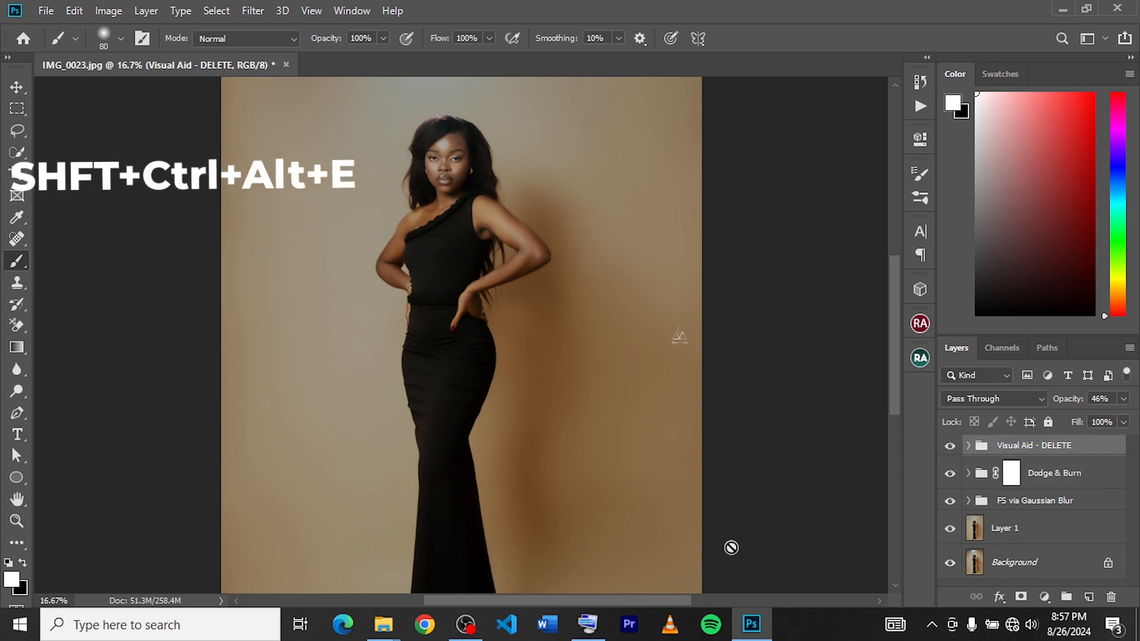
key(shift+ctrl+alt+e)
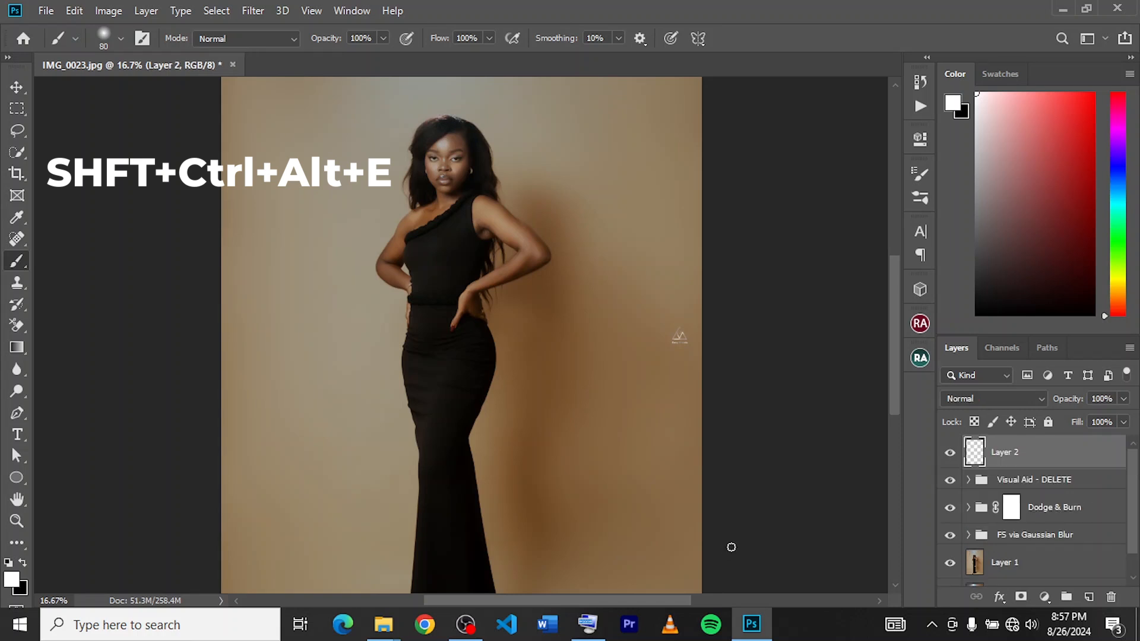
- Examine the retouched skin, face and arms up close on the stamped layer, and review the full-length figure
key(h)
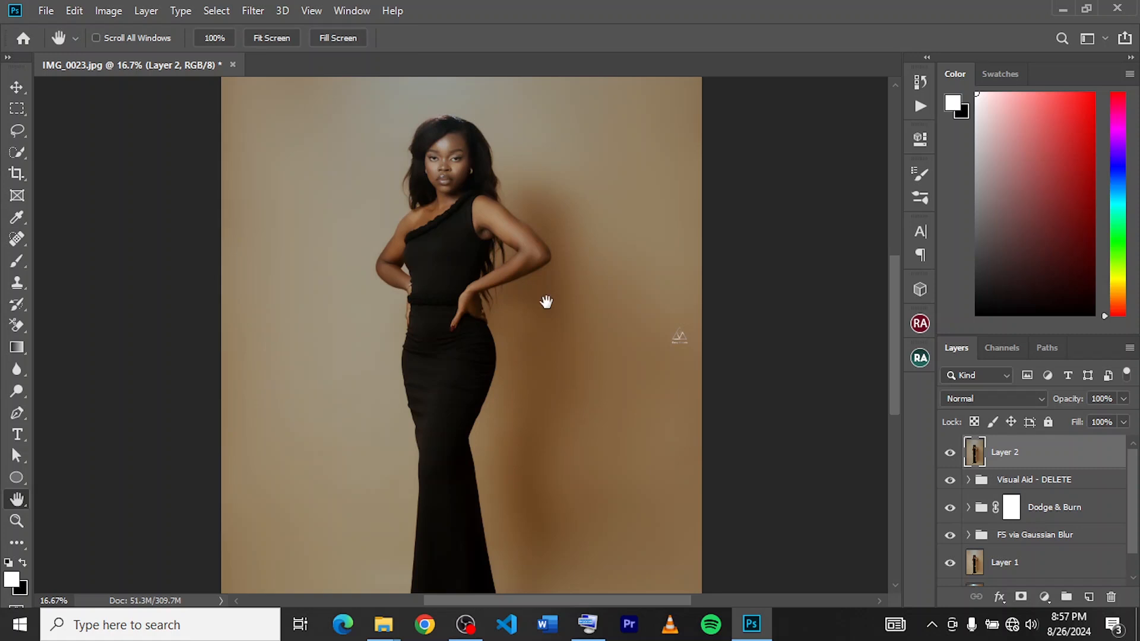
key(ctrl+plus)
key(ctrl+plus)
key(ctrl+plus)
key(ctrl+plus)
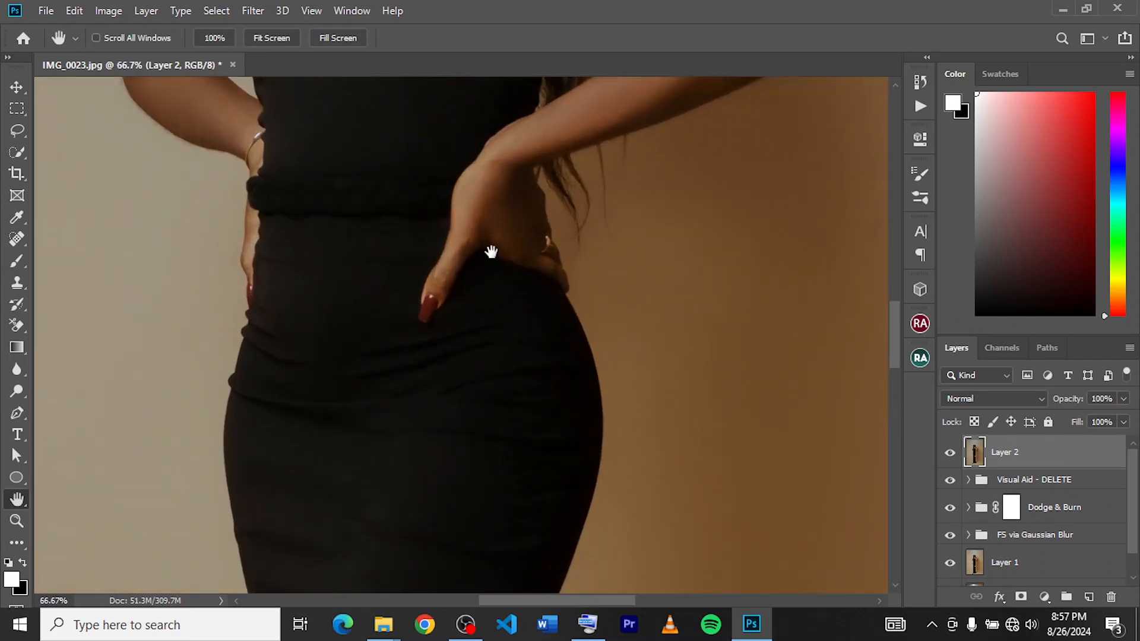
drag(415, 206, 427, 334)
scroll(426, 334, up, 10)
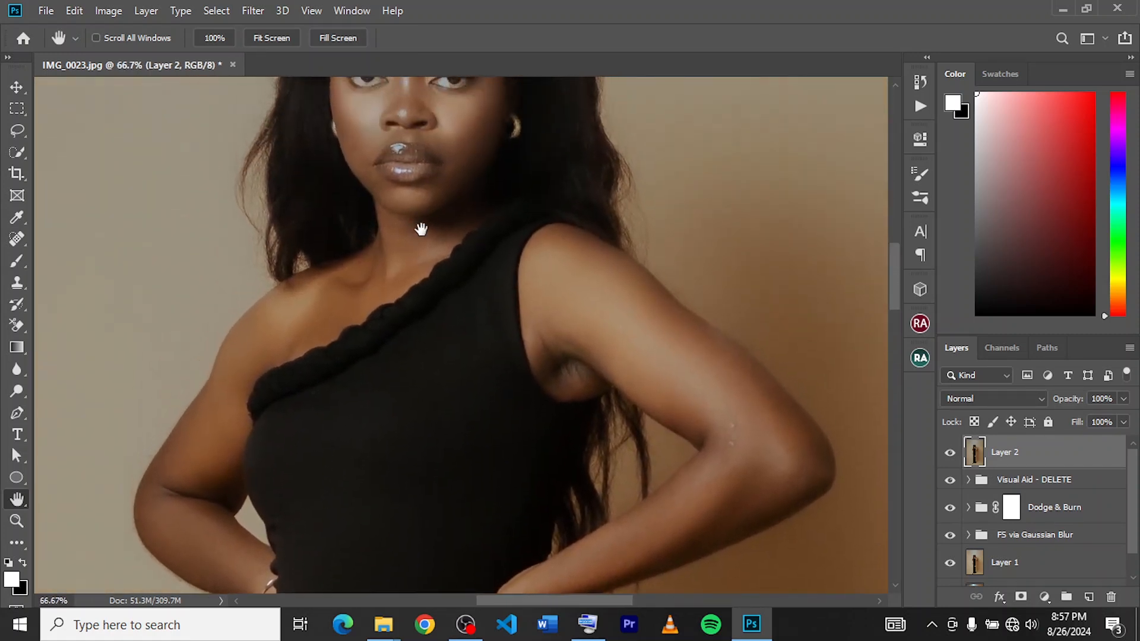
drag(421, 229, 433, 376)
key(ctrl+minus)
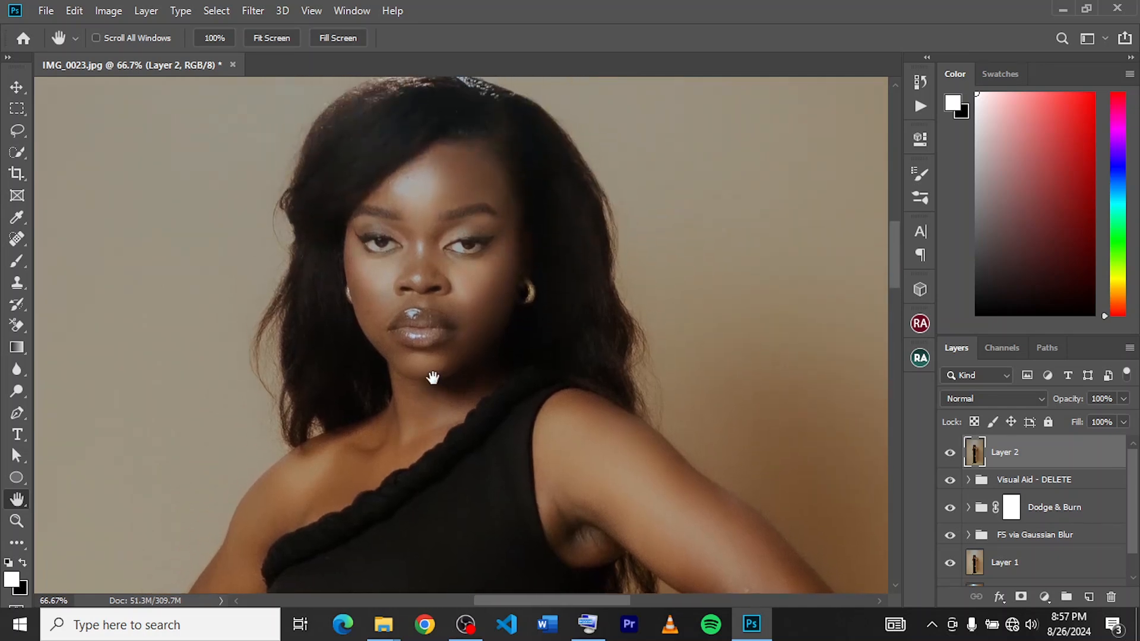
key(ctrl+minus)
key(ctrl+minus)
key(ctrl+minus)
key(ctrl+minus)
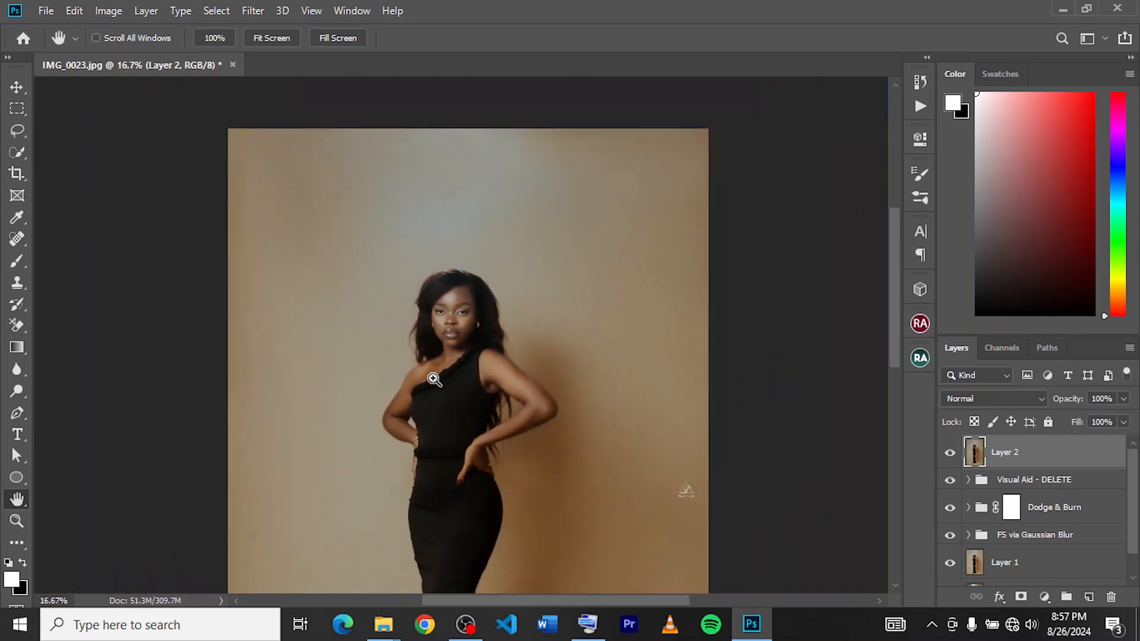
key(ctrl+plus)
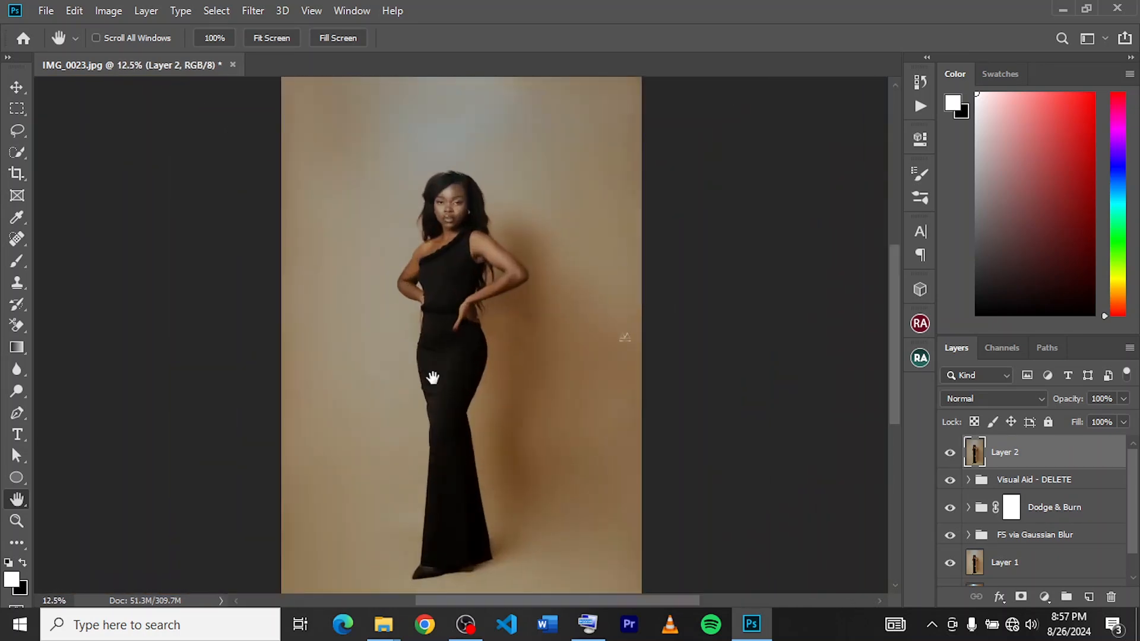
- Apply a High Pass filter with a 3.4-pixel radius to the stamped layer and set its blend mode to Vivid Light
click(266, 3)
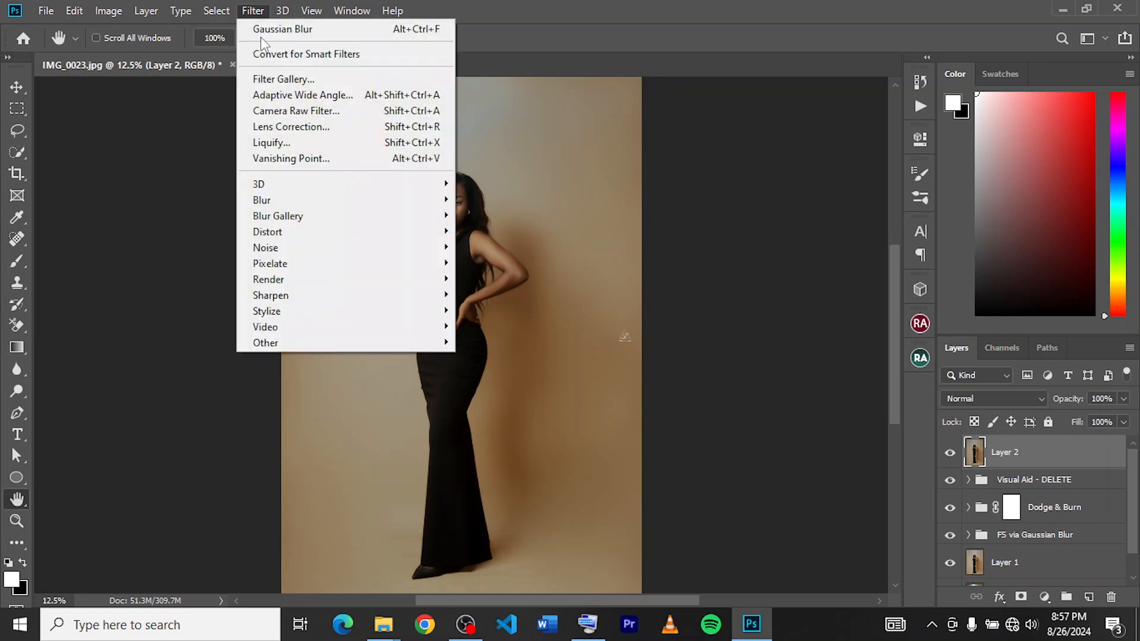
mouse_move(372, 341)
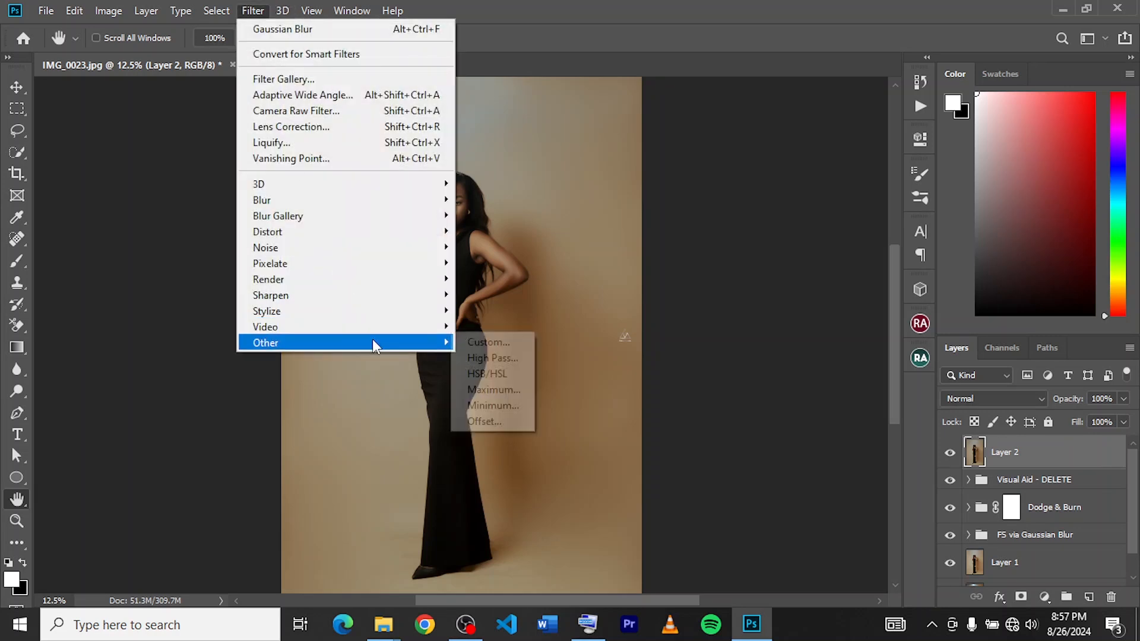
click(500, 358)
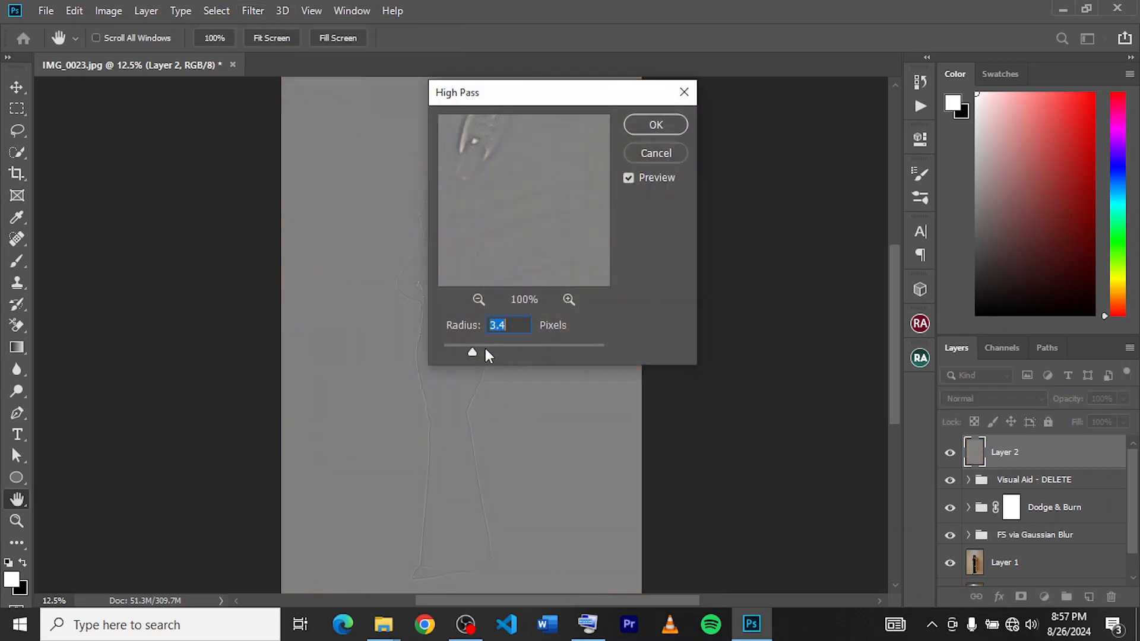
key(Return)
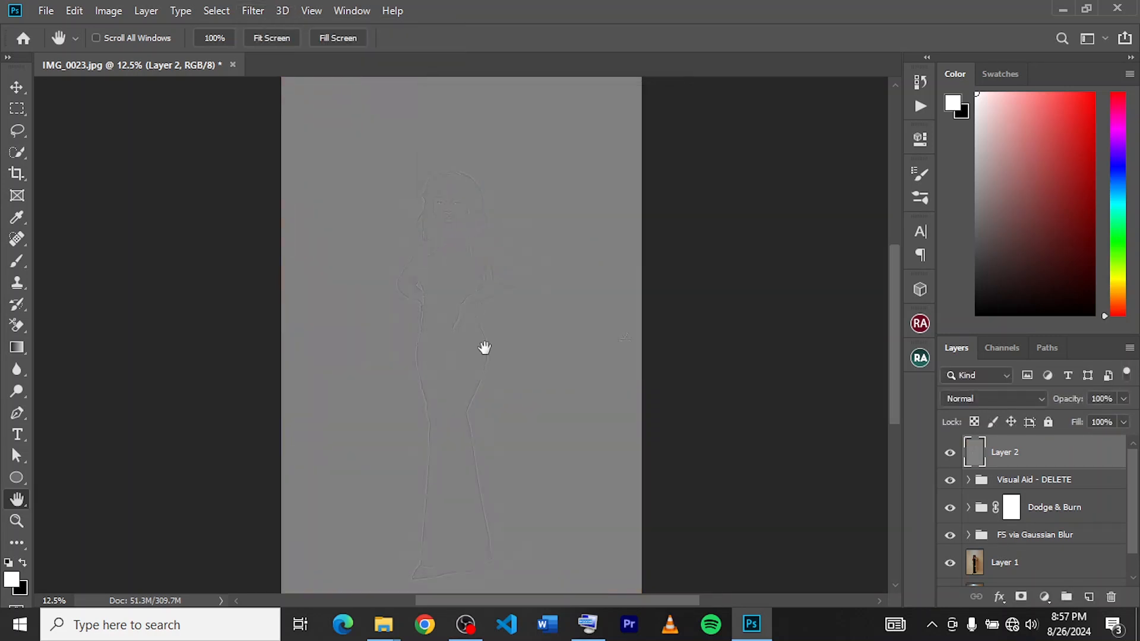
click(967, 397)
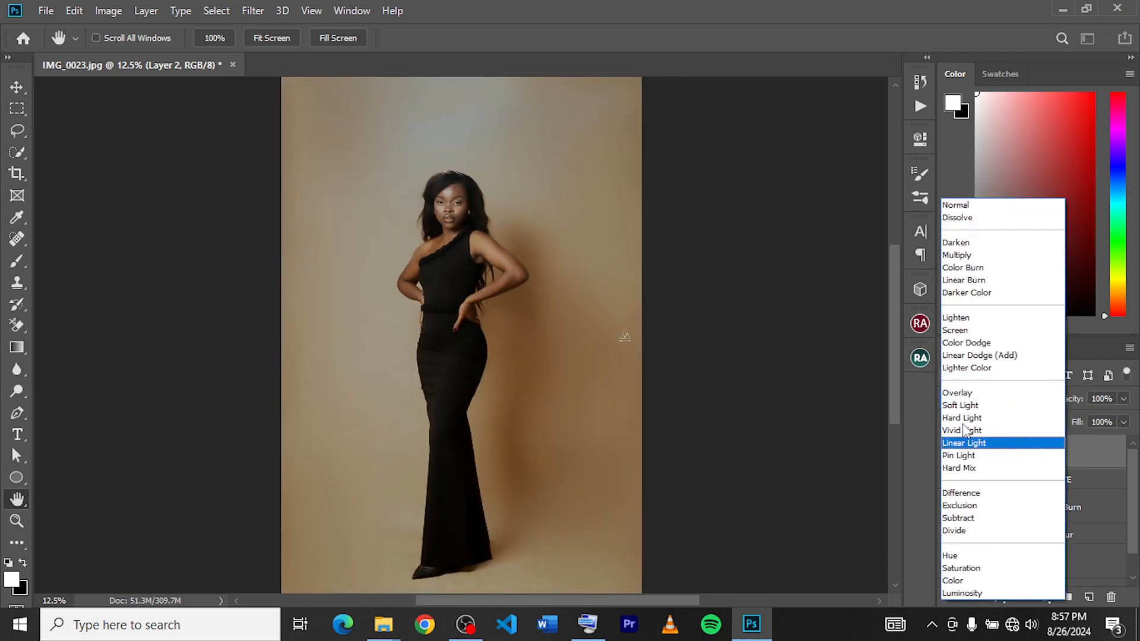
click(961, 430)
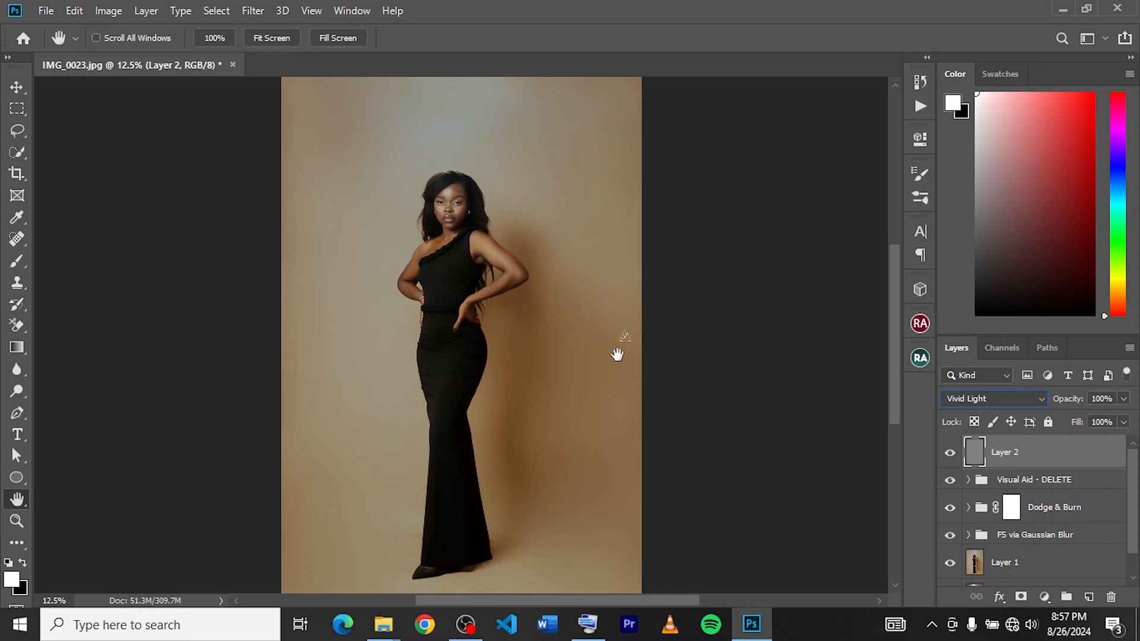
- Compare the image with the High Pass layer hidden and shown, and lower that layer's opacity to 67%
click(949, 455)
click(950, 457)
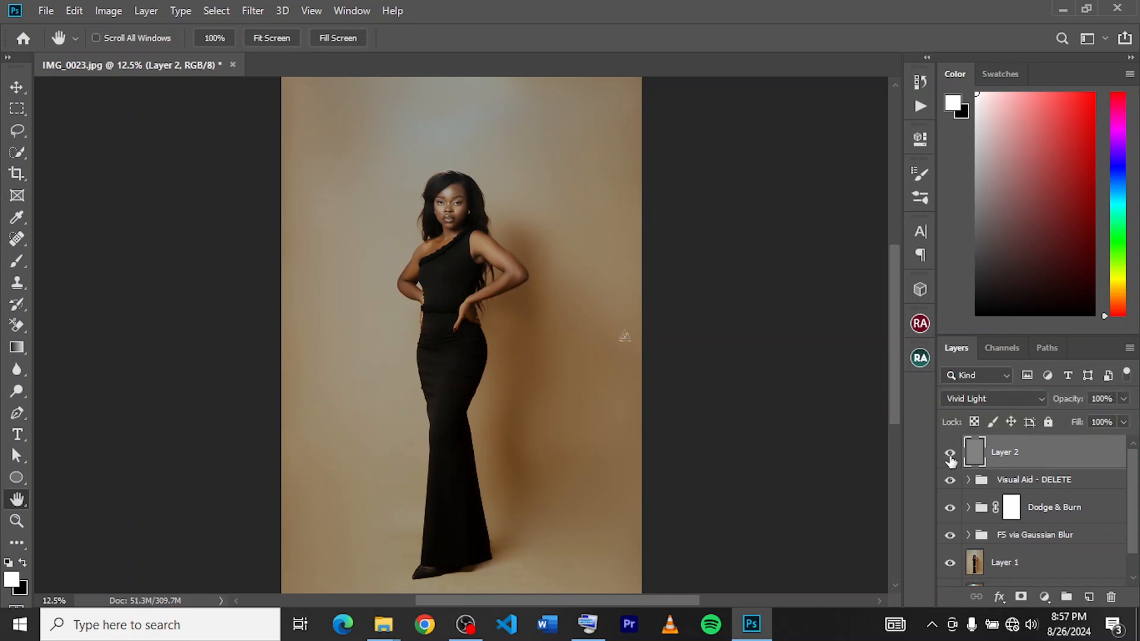
key(ctrl+plus)
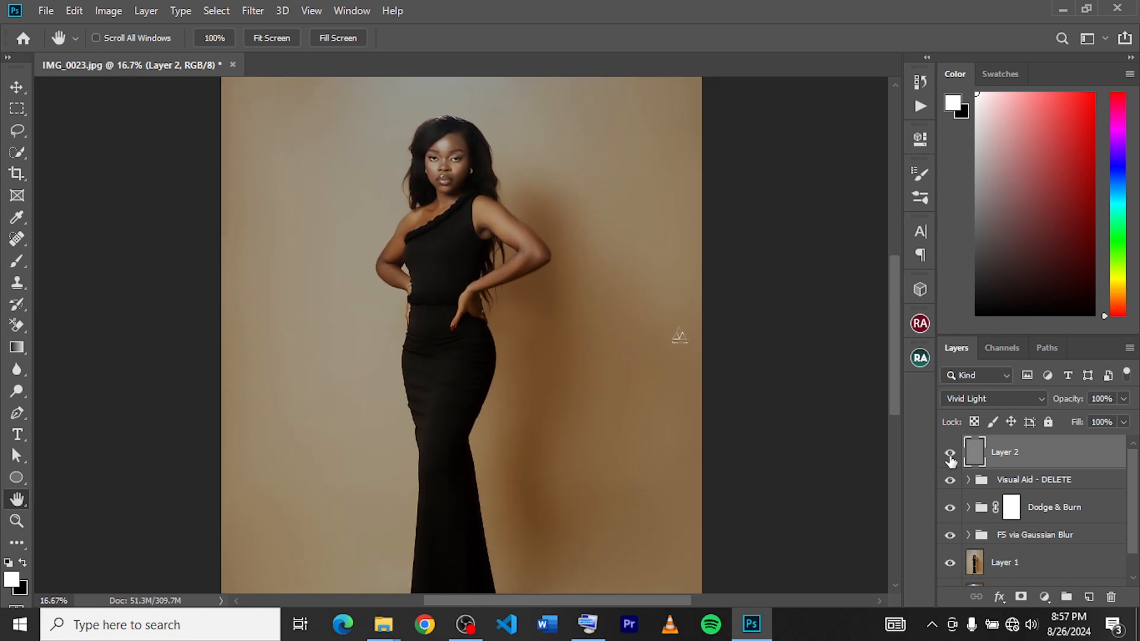
click(951, 456)
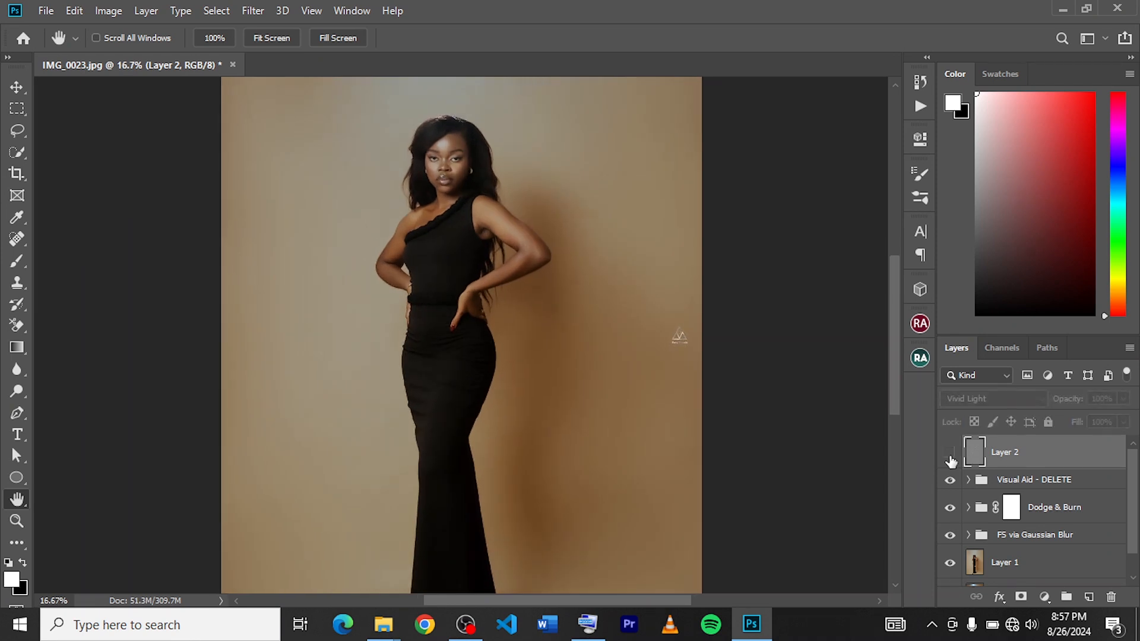
click(950, 457)
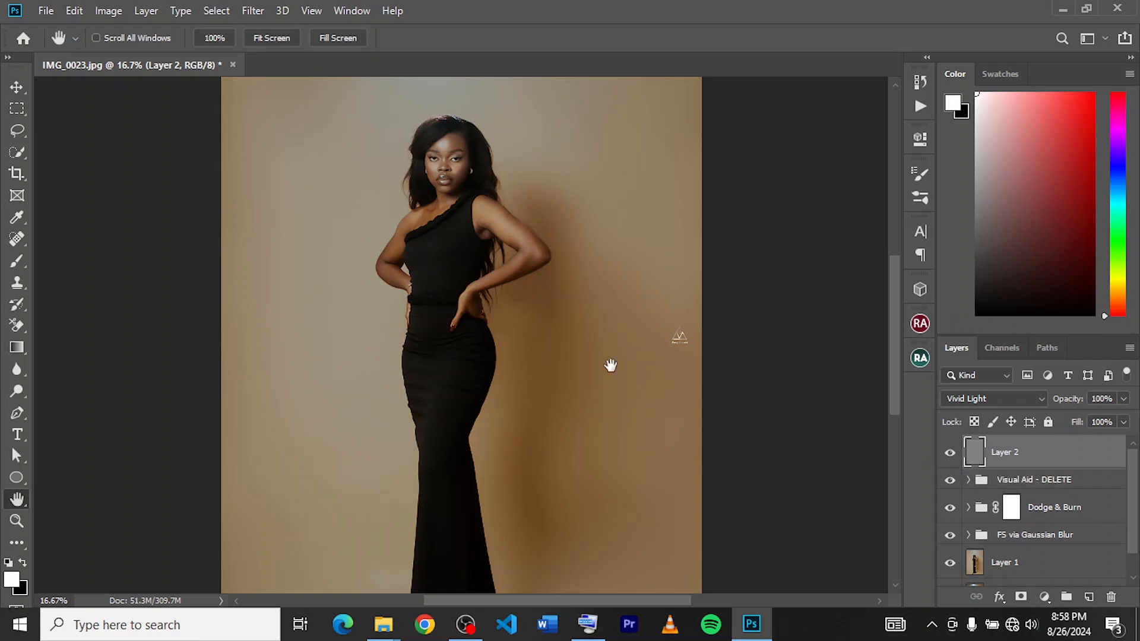
drag(455, 231, 453, 301)
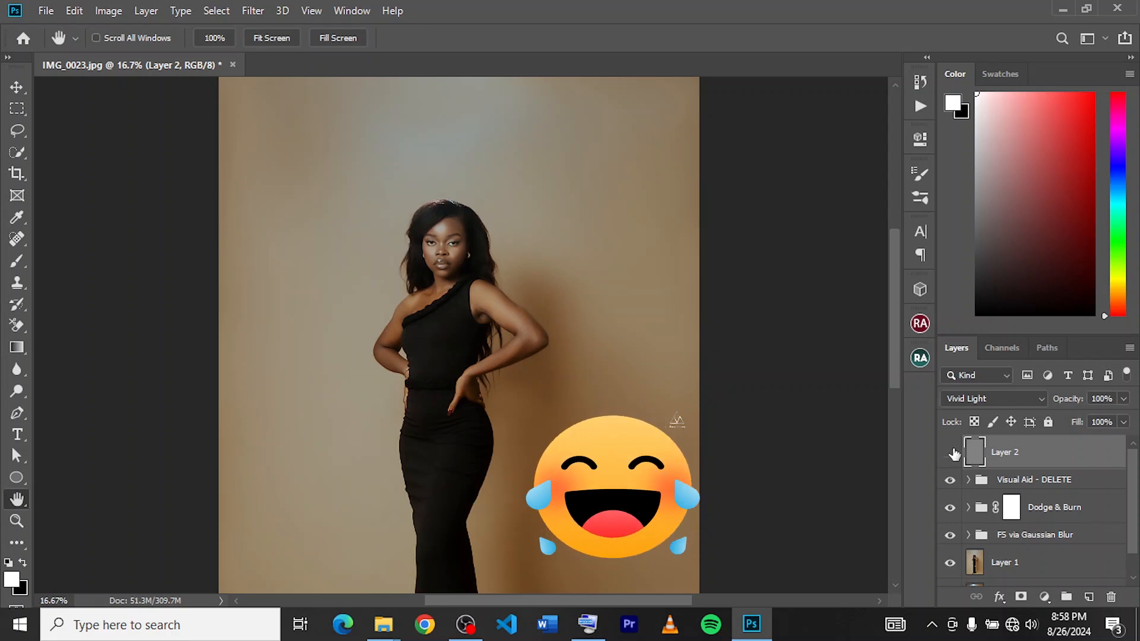
click(1125, 400)
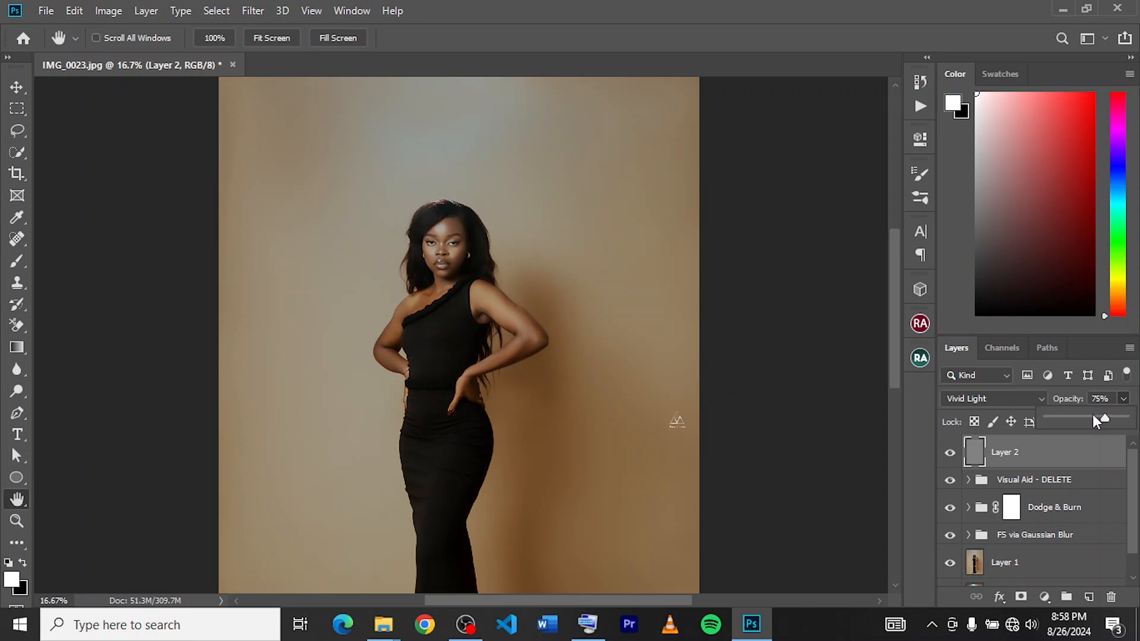
drag(1102, 420, 1098, 421)
click(1007, 456)
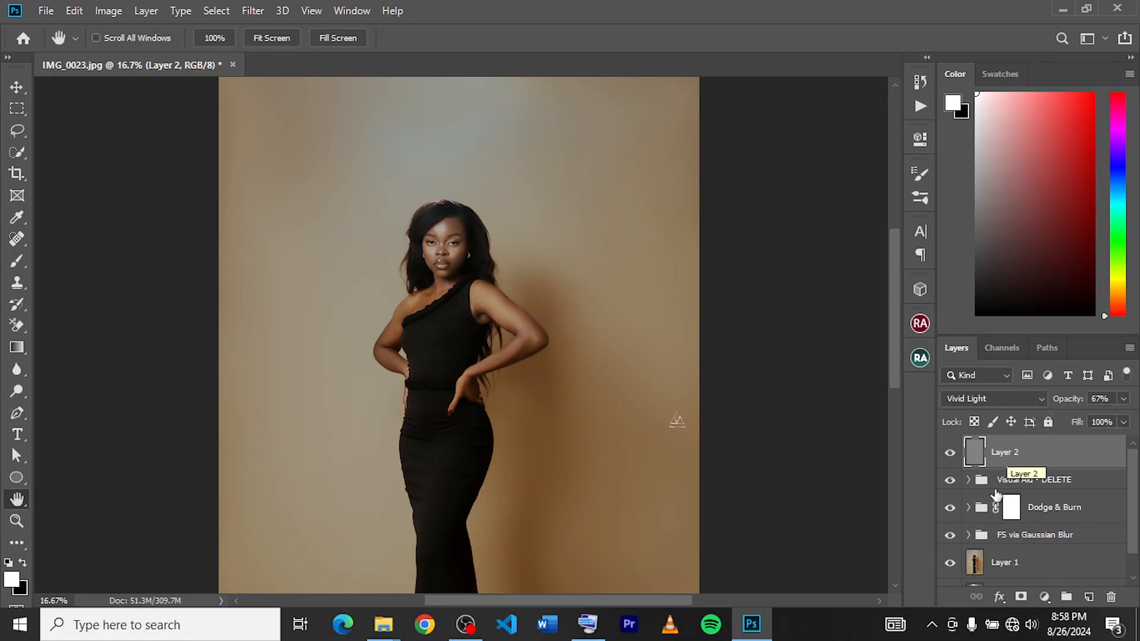
- Add a layer mask to the High Pass layer and make black the foreground colour
click(1021, 597)
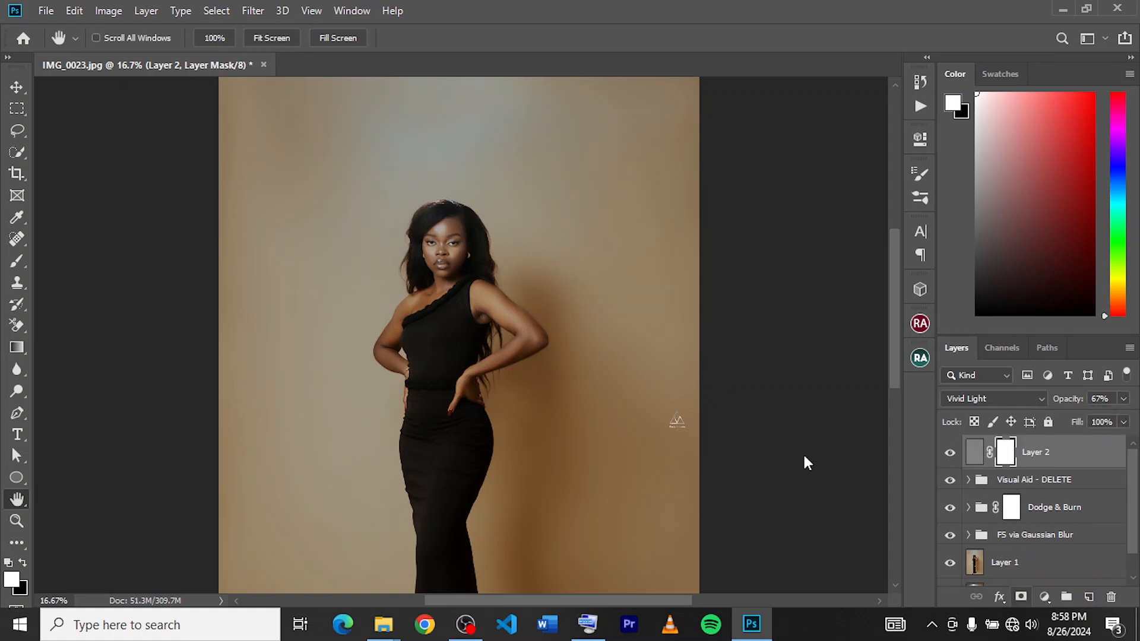
ctrl+click(469, 297)
ctrl+click(469, 297)
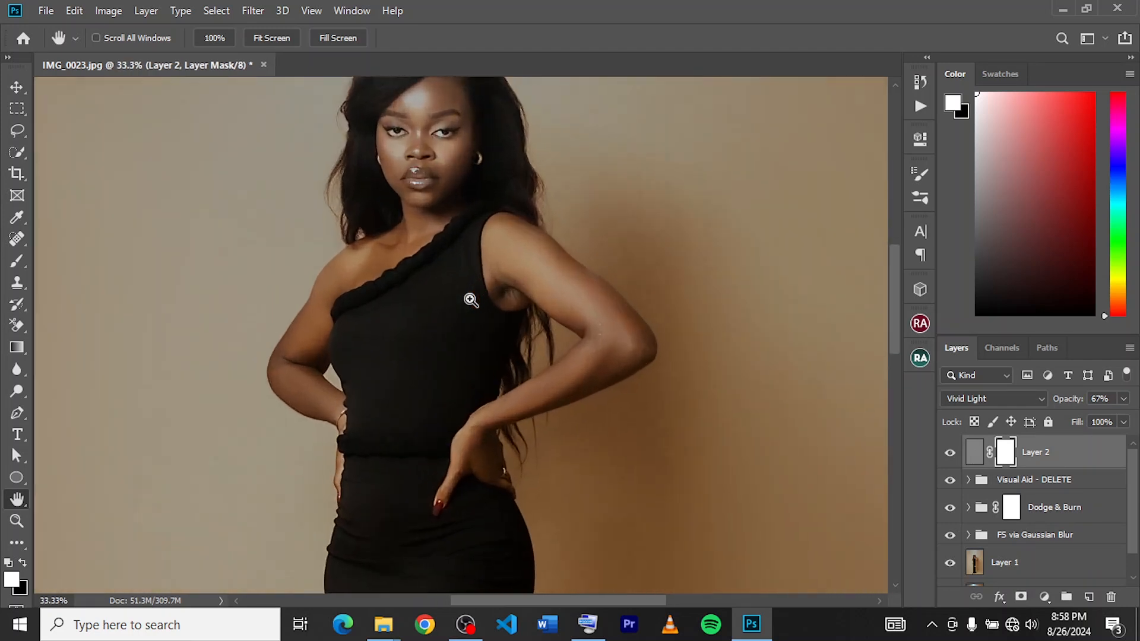
ctrl+click(468, 295)
drag(425, 212, 415, 304)
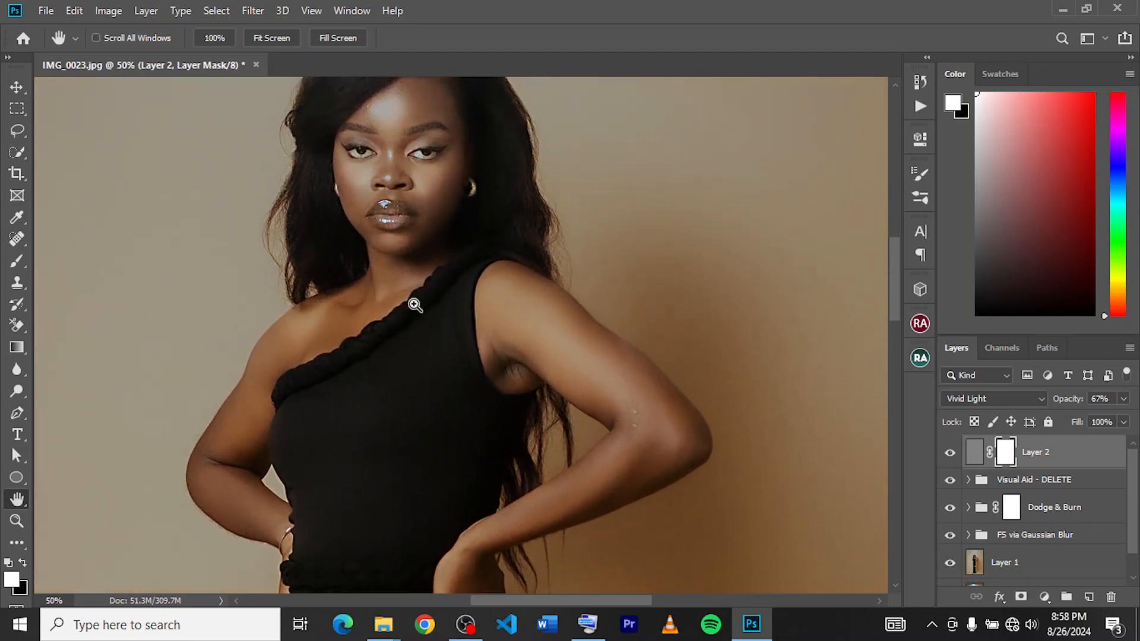
key(ctrl+minus)
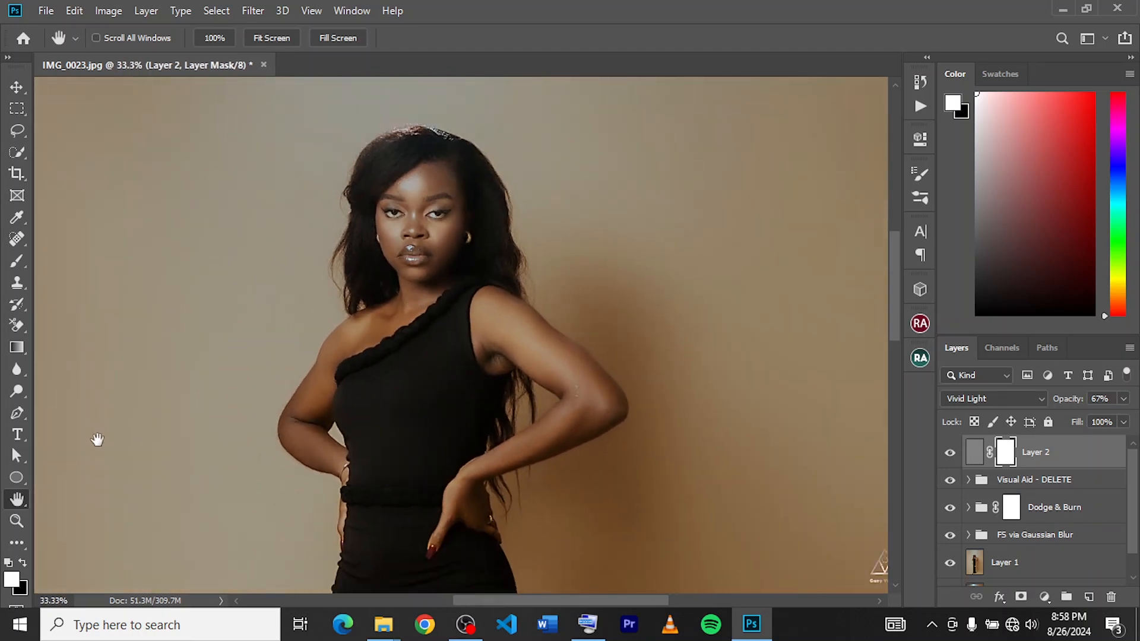
click(23, 561)
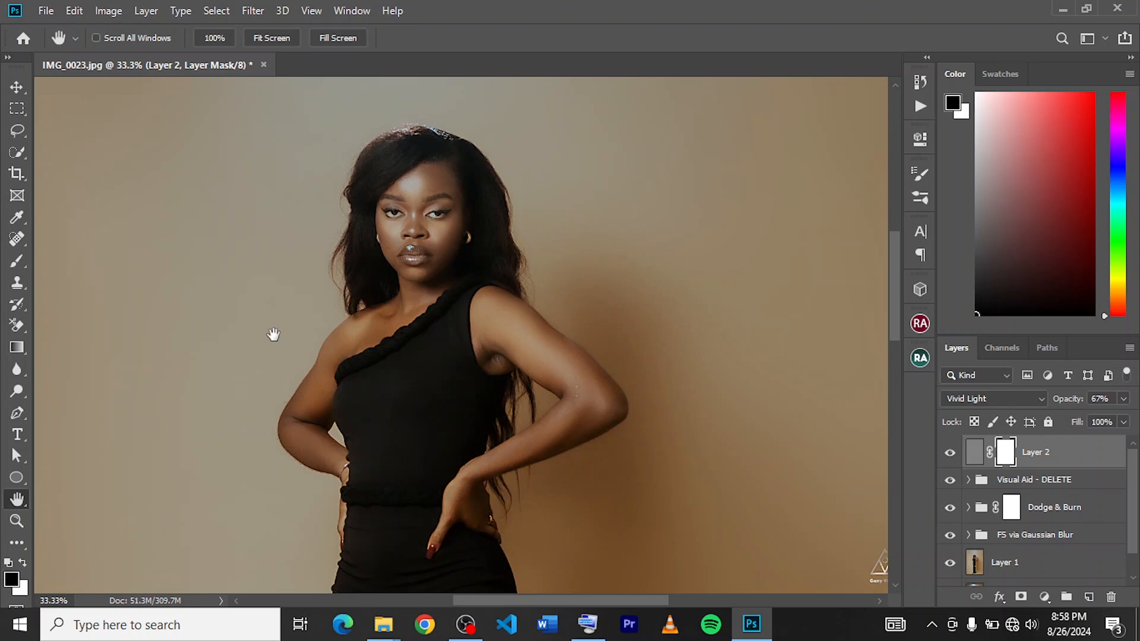
- Brush black on the mask over the shoulder, armpit and both arms to remove sharpening there, enlarging the brush to 125 px
key(b)
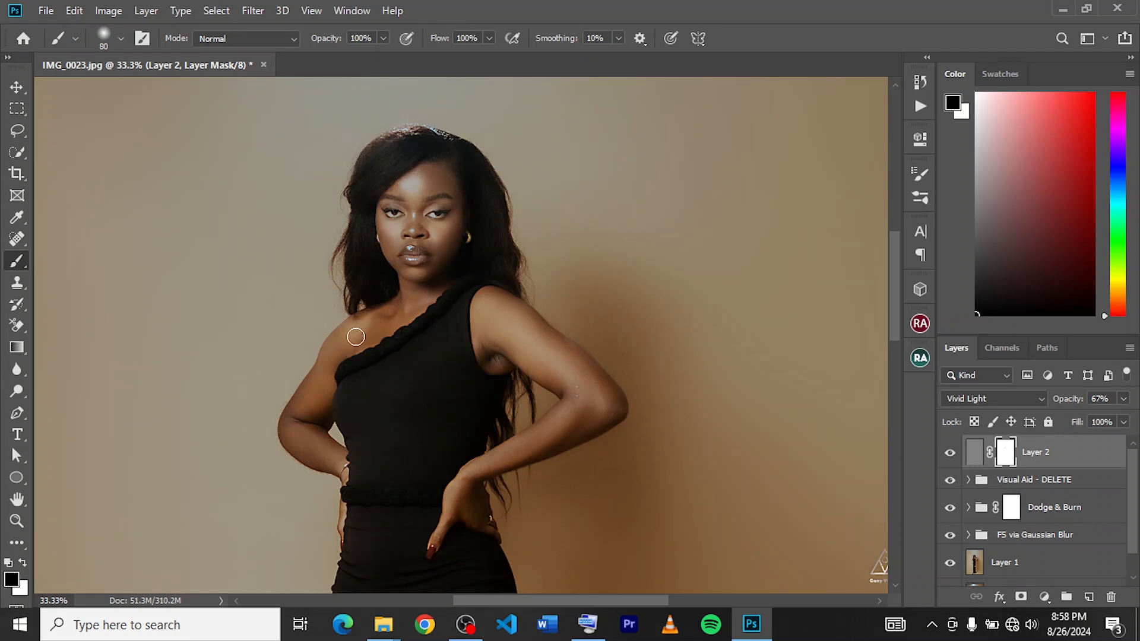
mouse_move(336, 352)
mouse_down()
mouse_move(303, 410)
mouse_move(315, 404)
mouse_move(320, 444)
mouse_move(295, 433)
mouse_move(301, 425)
mouse_move(328, 455)
mouse_up()
drag(495, 328, 494, 359)
key(bracketright)
key(bracketright)
key(bracketright)
drag(578, 382, 536, 340)
mouse_move(542, 437)
mouse_down()
mouse_move(460, 508)
mouse_move(465, 491)
mouse_up()
- Add a Levels adjustment layer on top with the midtone value at 0.95, and compare the image with it hidden and shown
scroll(431, 183, down, 4)
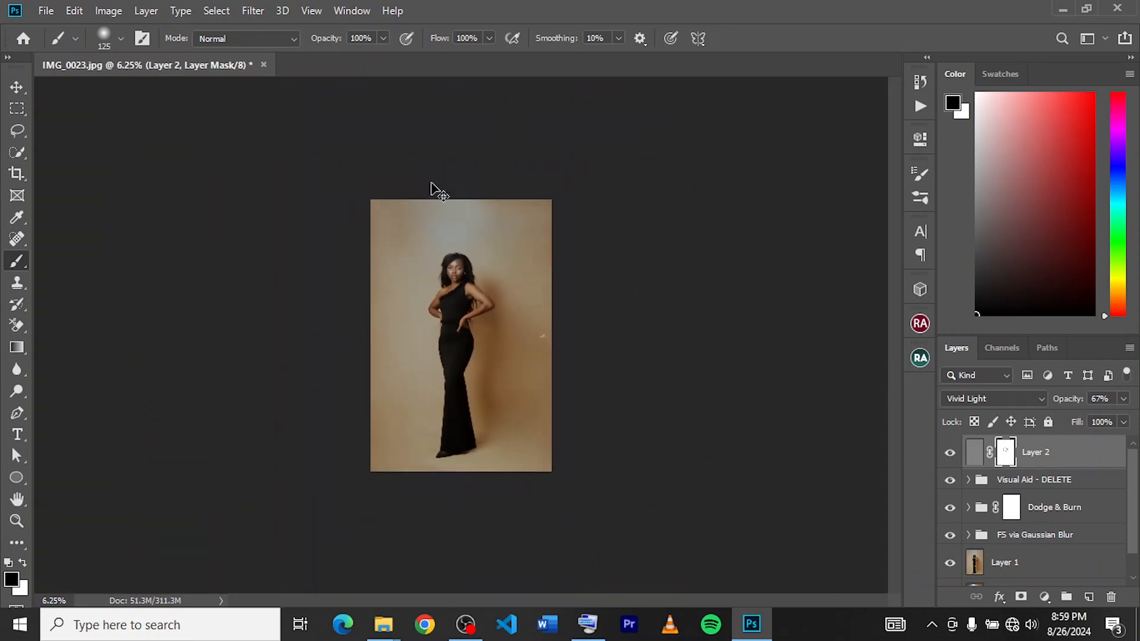
scroll(432, 190, up, 1)
key(space)
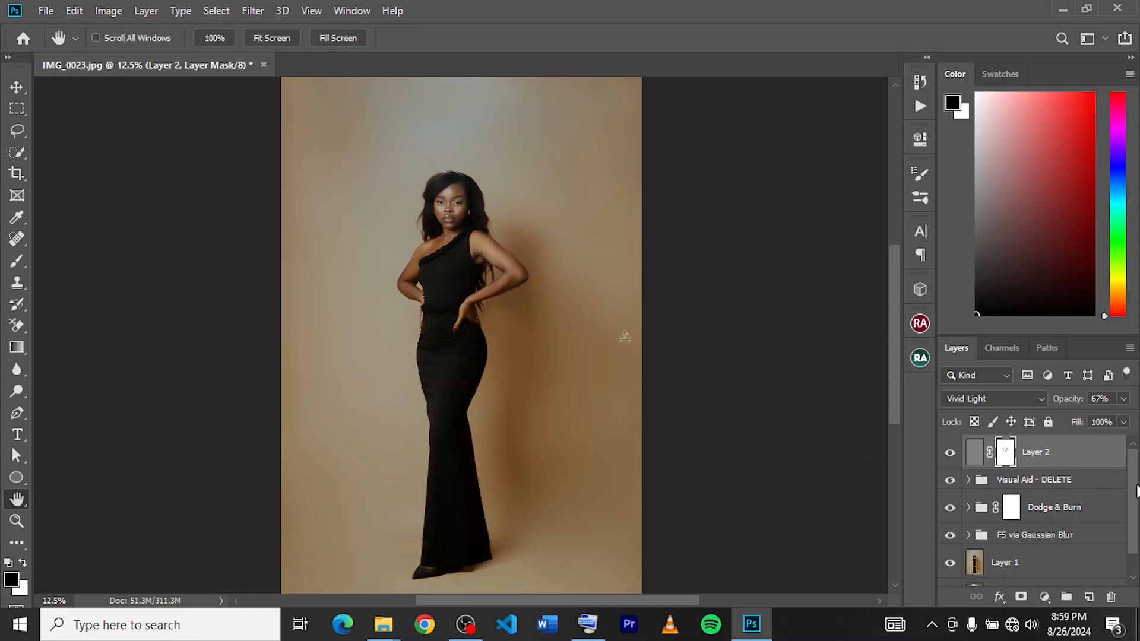
scroll(1136, 490, down, 1)
scroll(1137, 491, up, 1)
click(1045, 598)
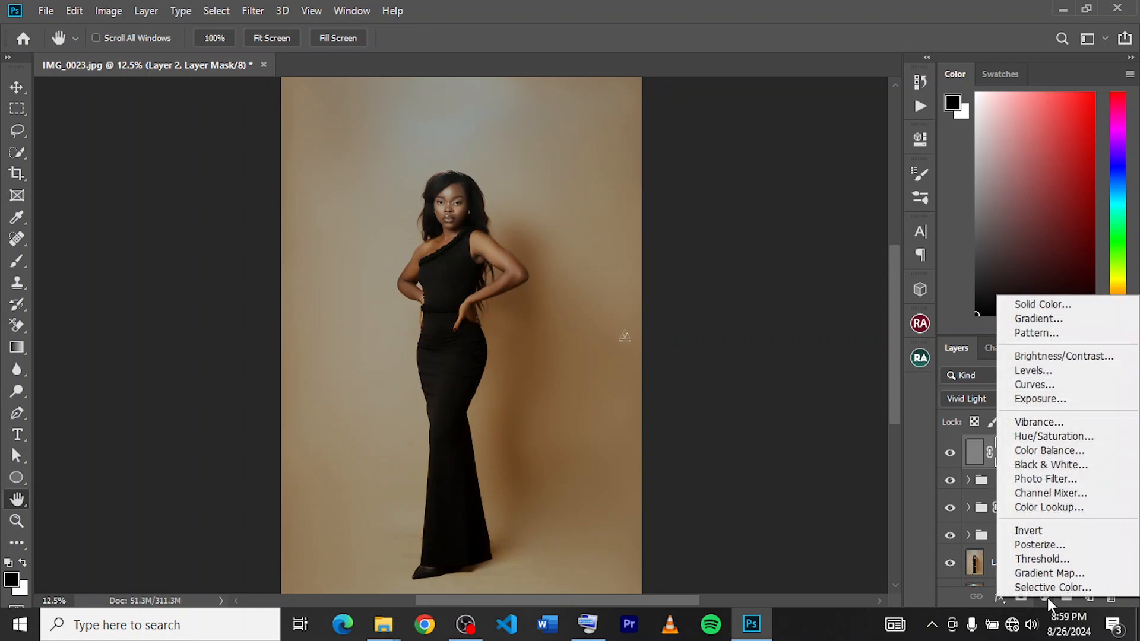
click(1030, 371)
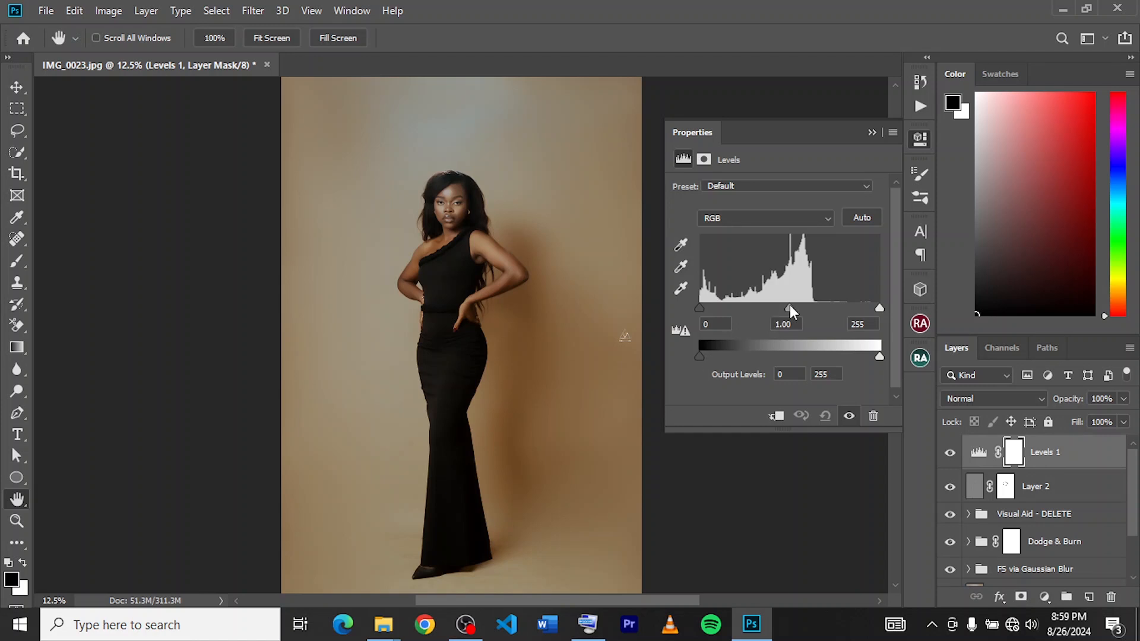
drag(789, 307, 801, 313)
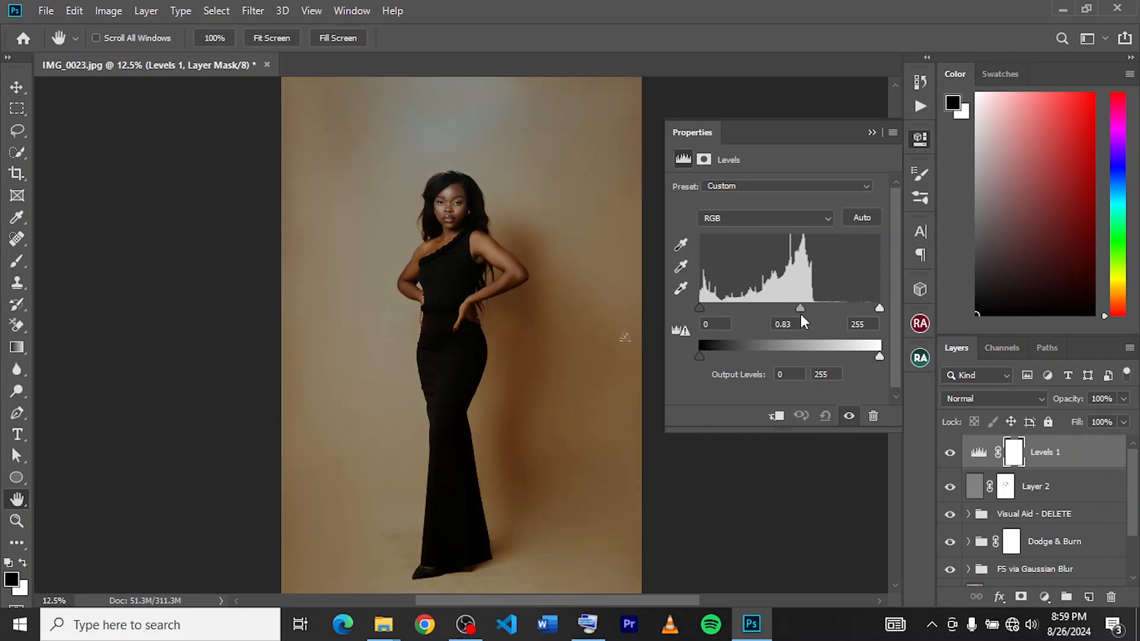
drag(796, 313, 794, 321)
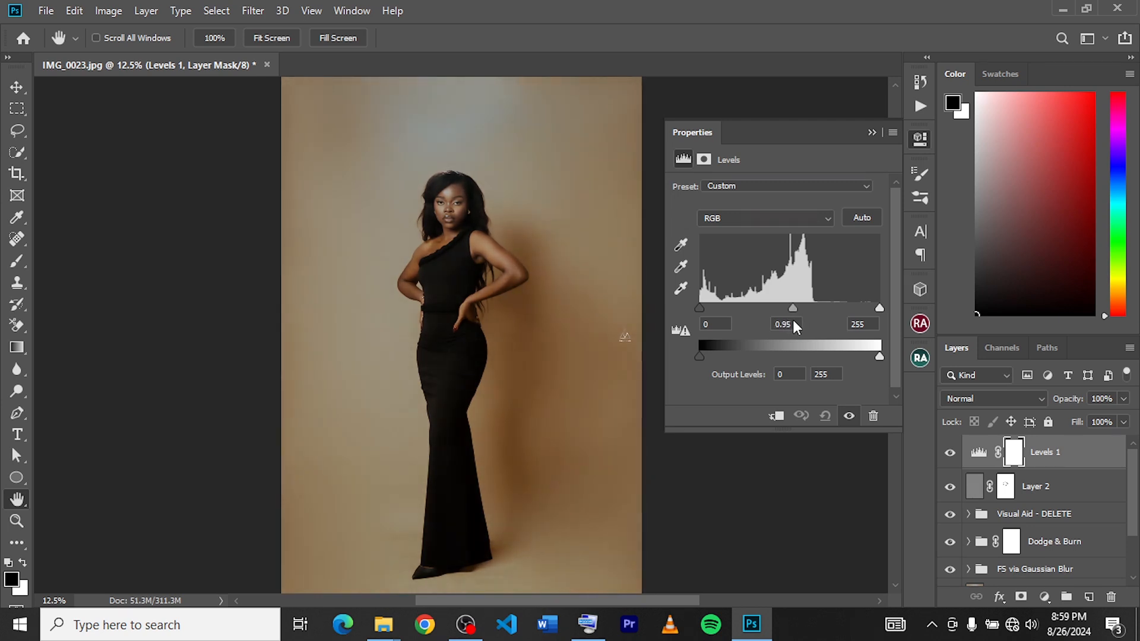
click(951, 453)
click(951, 454)
click(868, 136)
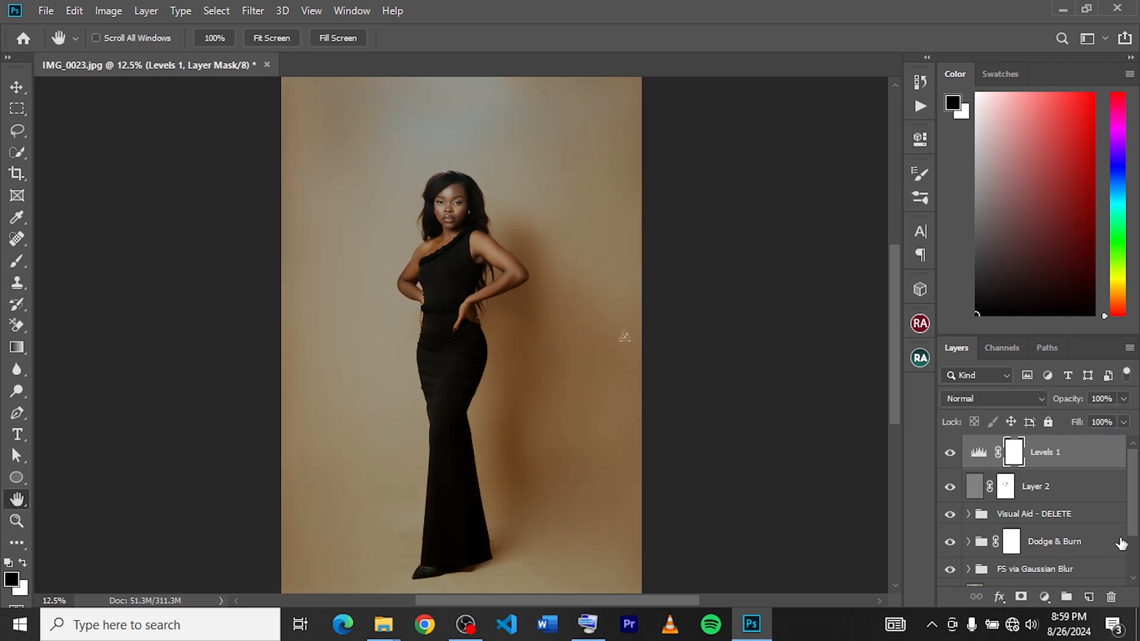
- Group all layers above the Background layer
scroll(1136, 525, down, 2)
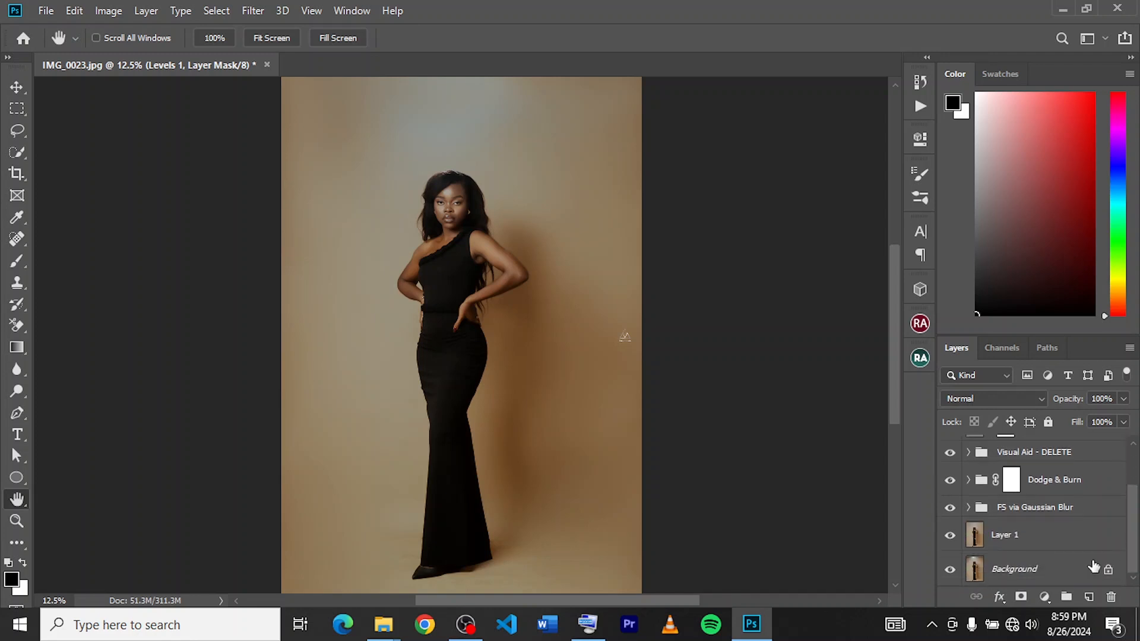
shift+click(1063, 541)
key(ctrl+g)
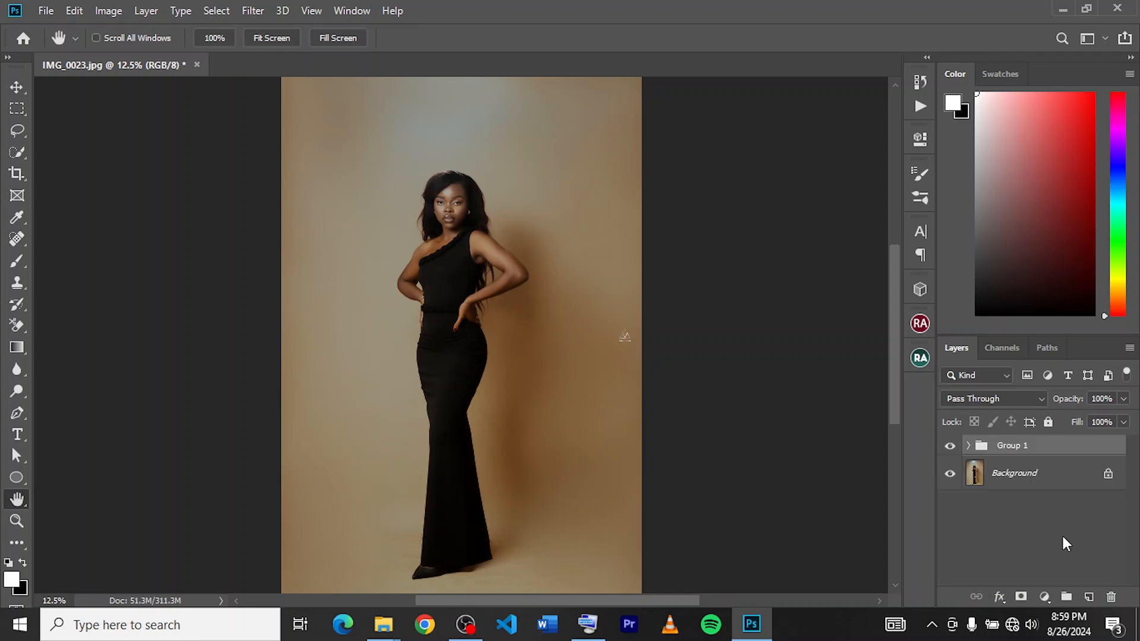
- Compare the original portrait with the retouched version by hiding and showing the retouching group, including with the whole frame in view
click(950, 447)
click(950, 446)
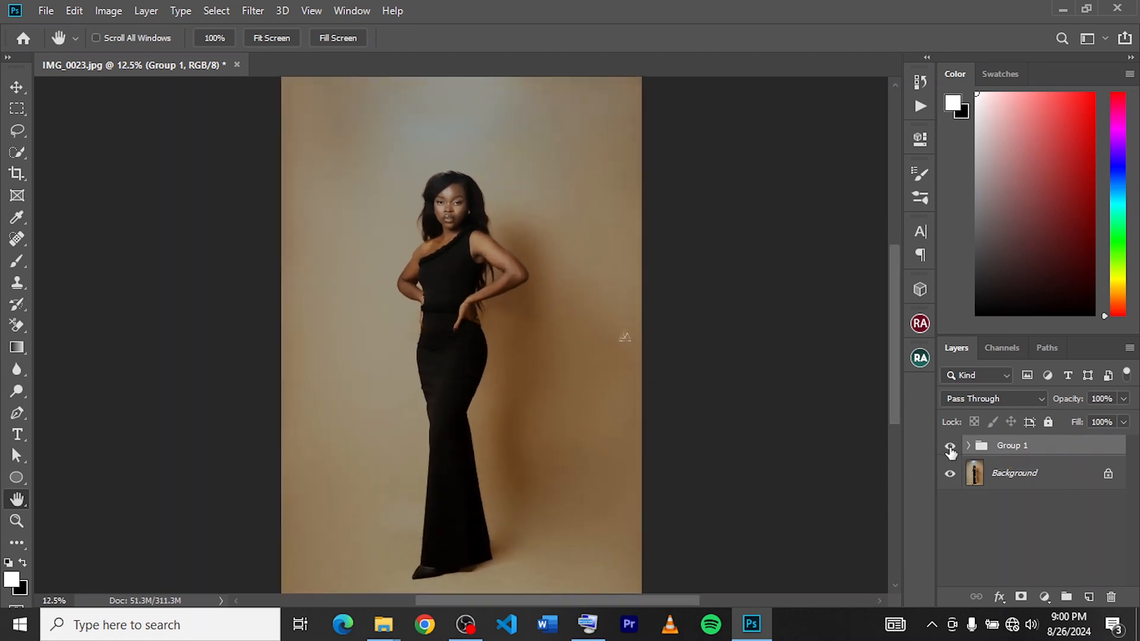
click(950, 450)
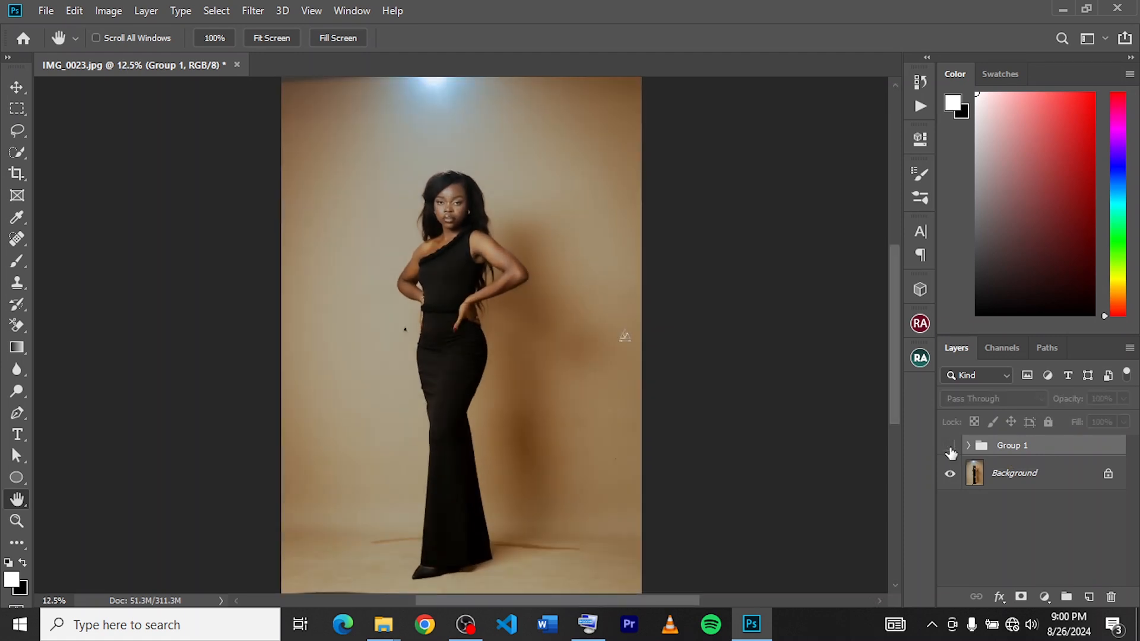
click(950, 450)
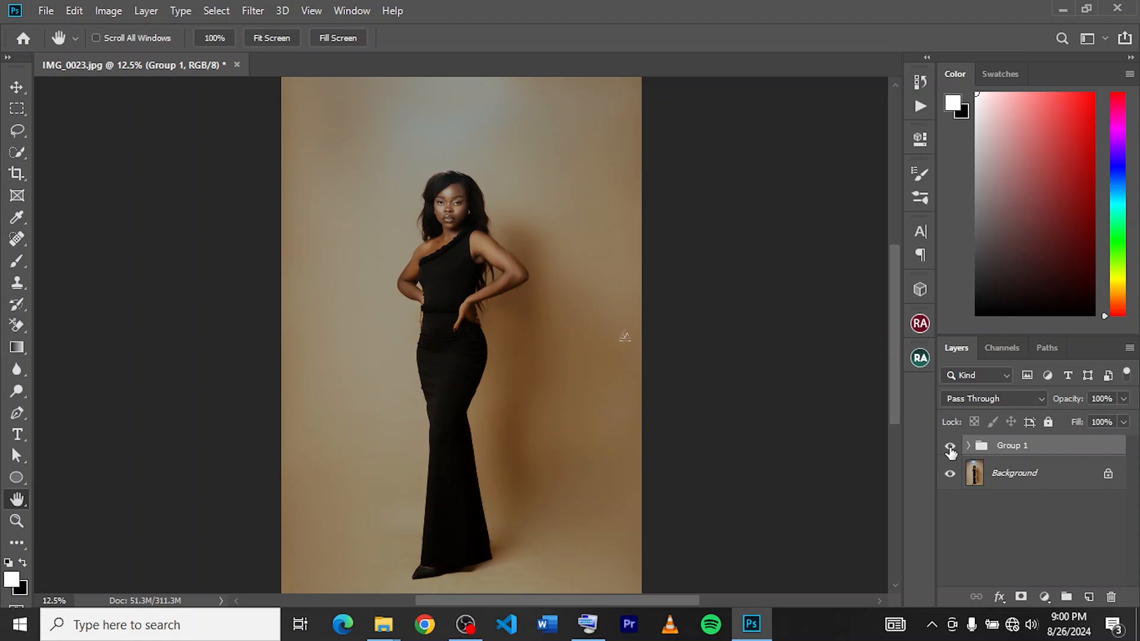
click(949, 446)
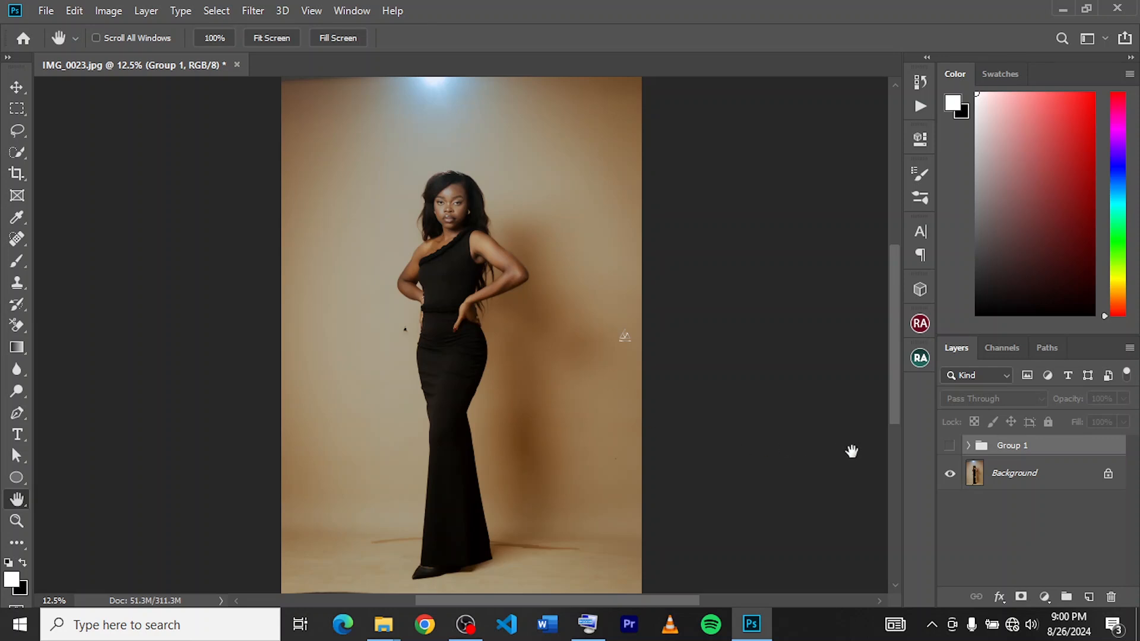
click(949, 446)
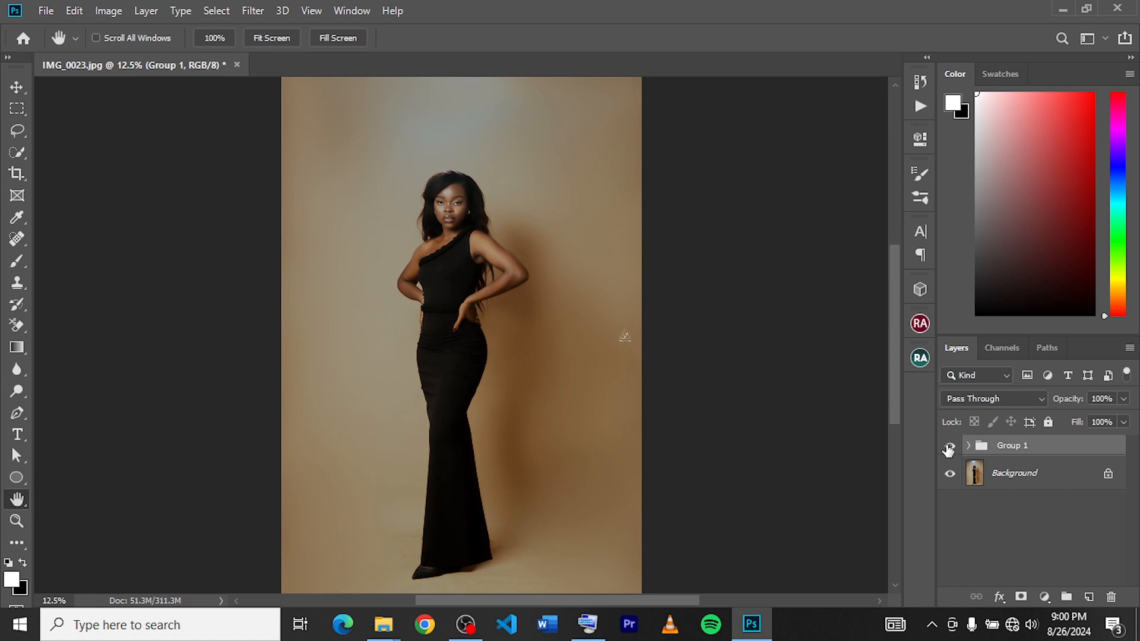
key(ctrl+minus)
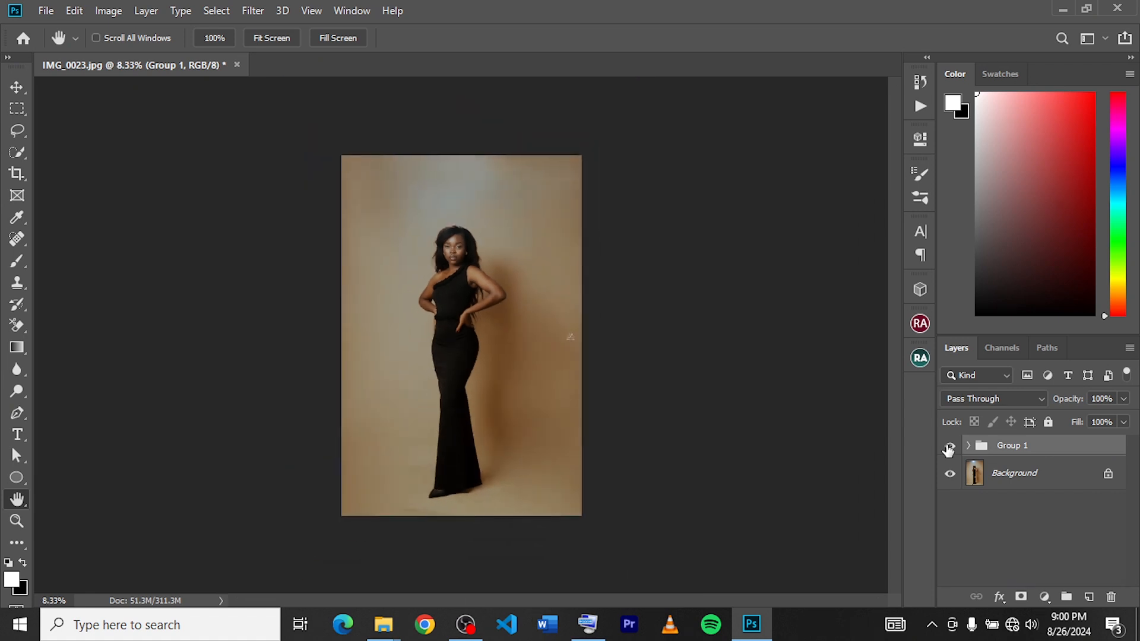
click(949, 446)
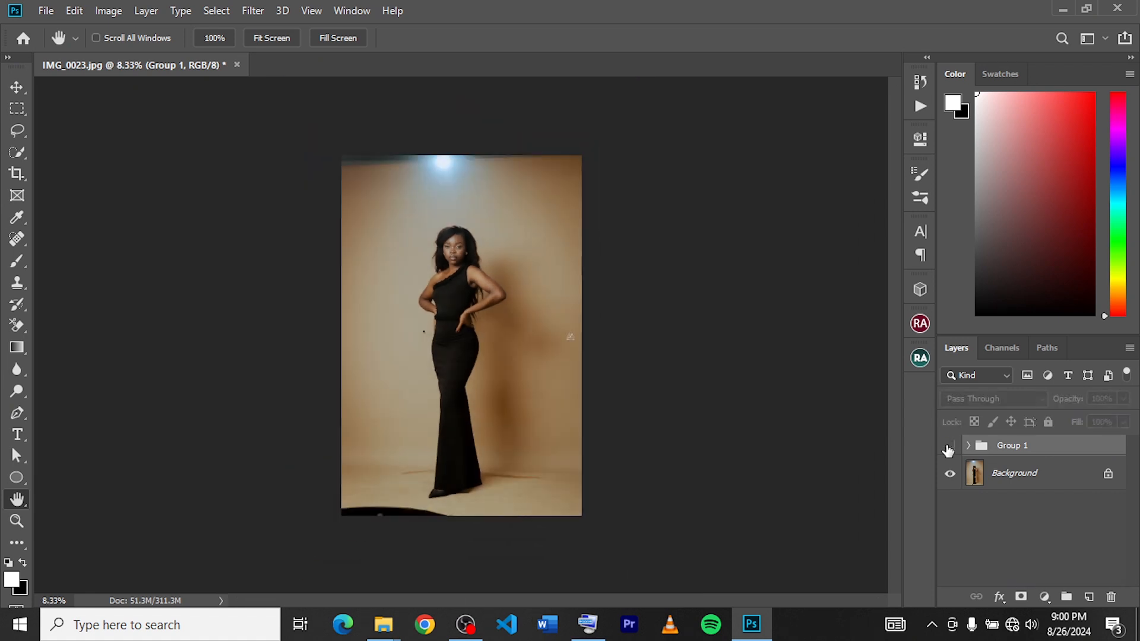
click(949, 447)
key(ctrl+plus)
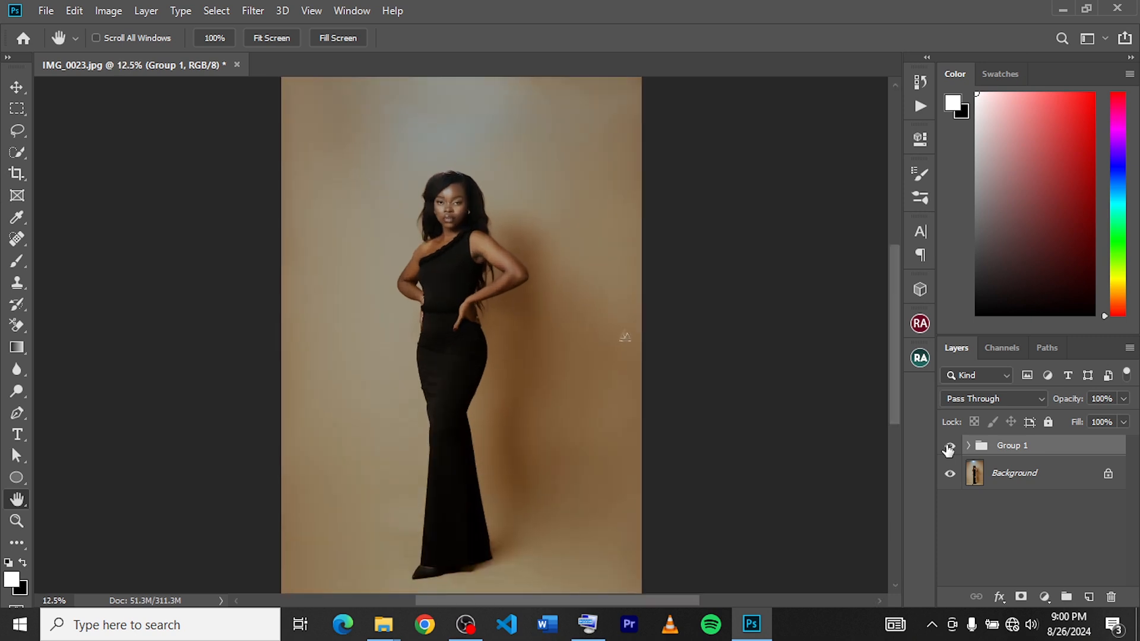